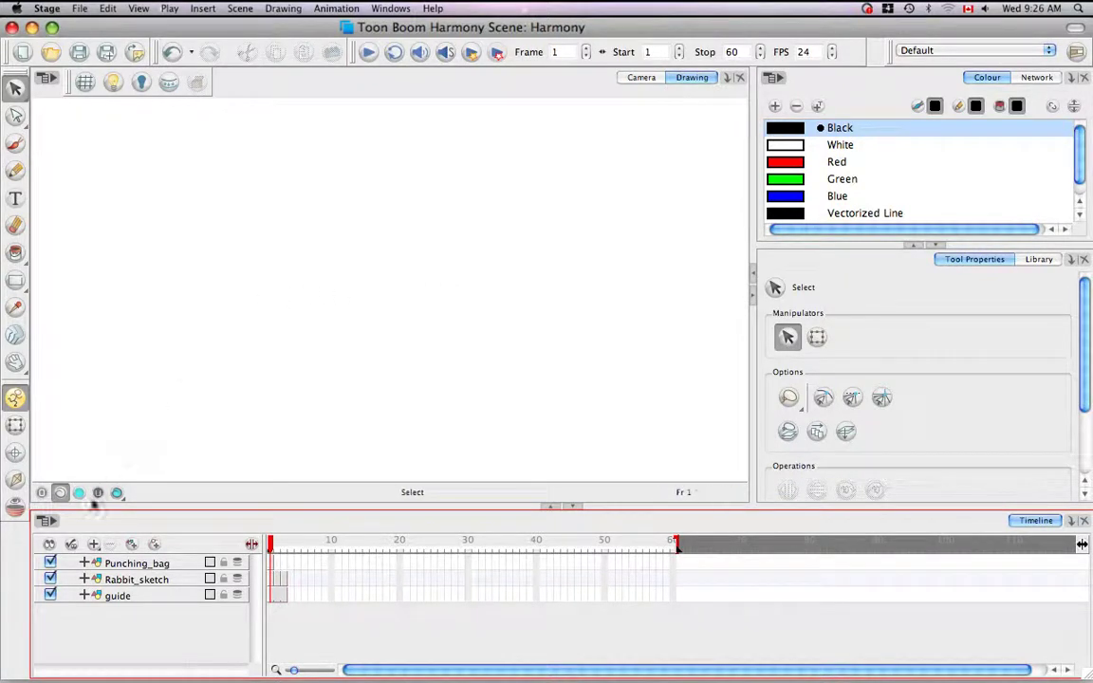
# - Add a new drawing layer above Punching_bag and name it Dojo
pyautogui.click(132, 544)
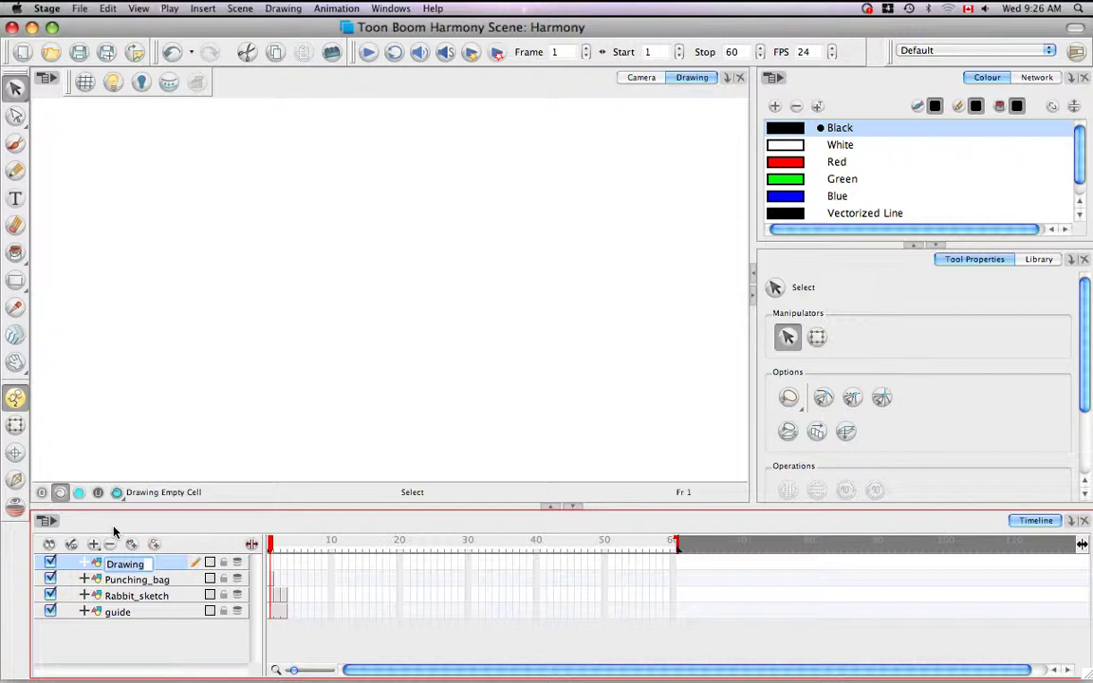
pyautogui.press('BackSpace')
pyautogui.write('Dojo')
pyautogui.press('Return')
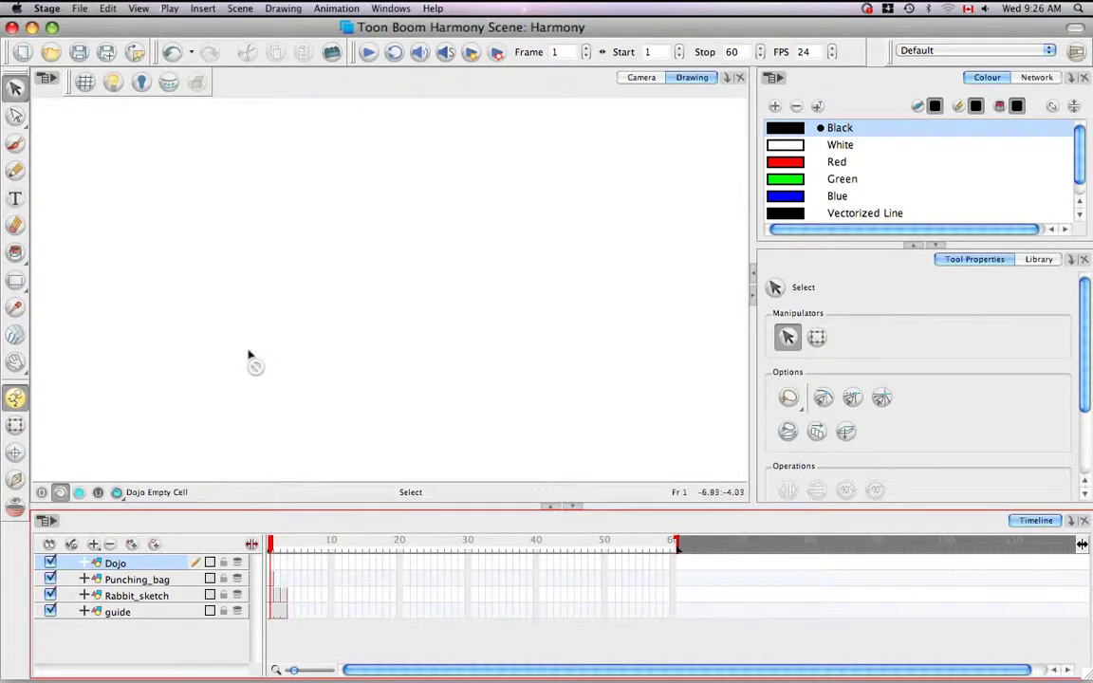
# - Draw four separate black-outlined rectangles on the Dojo layer with the Rectangle tool
pyautogui.click(16, 280)
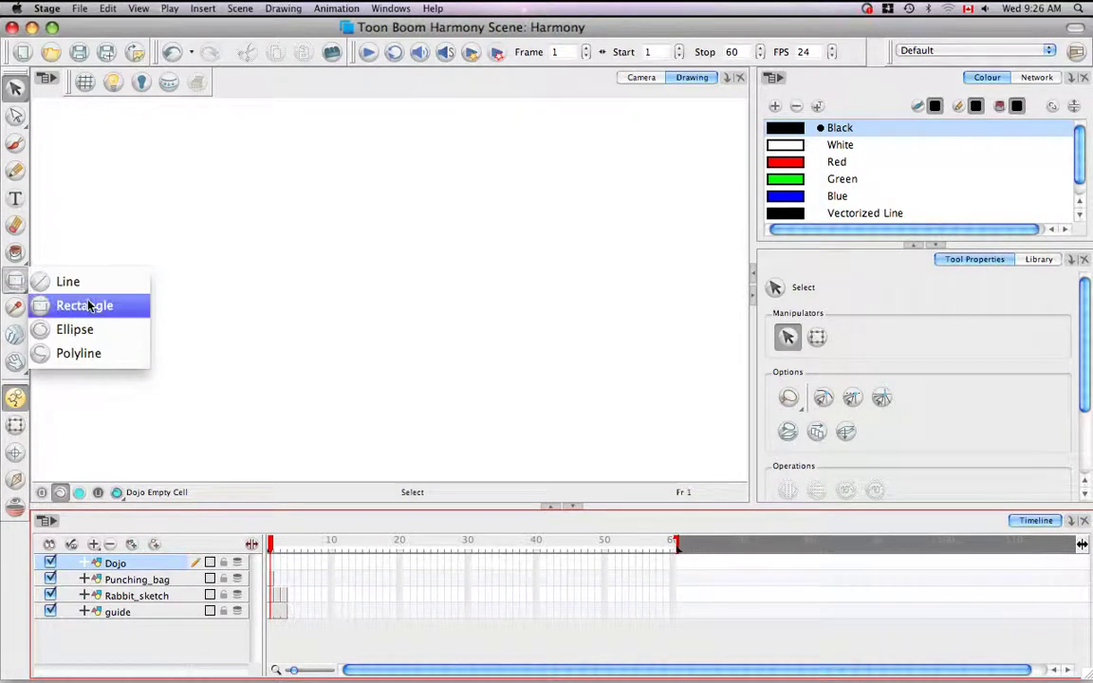
pyautogui.click(54, 306)
pyautogui.moveTo(337, 136); pyautogui.dragTo(457, 238)
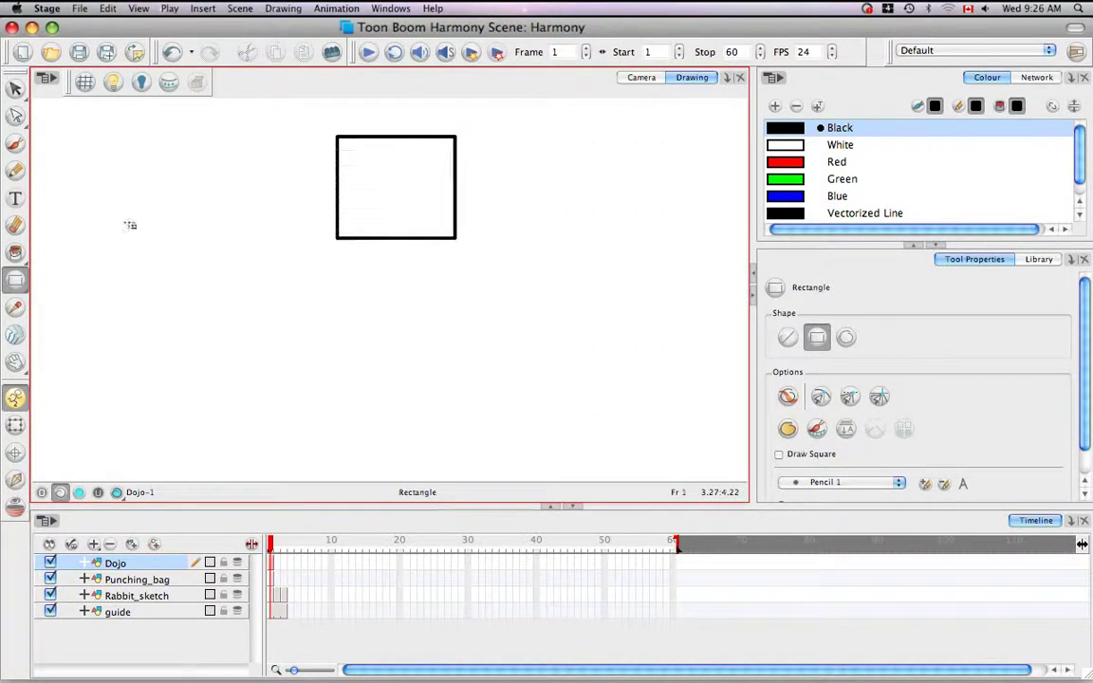
pyautogui.moveTo(72, 201)
pyautogui.mouseDown()
pyautogui.moveTo(114, 202)
pyautogui.moveTo(201, 343)
pyautogui.mouseUp()
pyautogui.moveTo(242, 288); pyautogui.dragTo(429, 444)
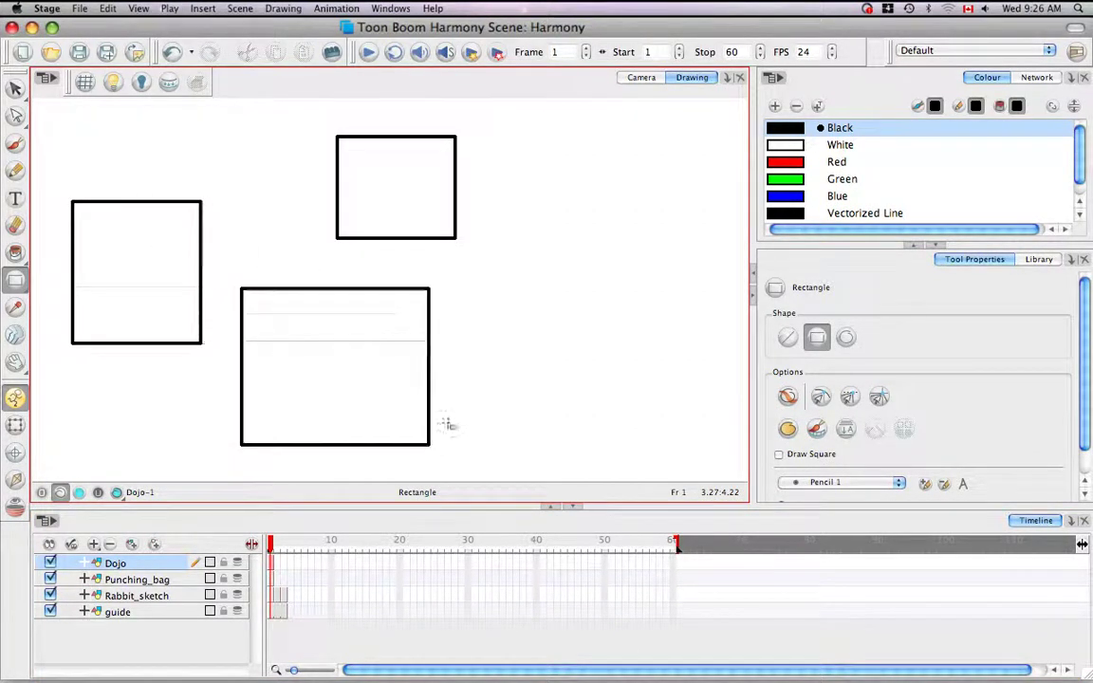
pyautogui.moveTo(649, 204)
pyautogui.mouseDown()
pyautogui.moveTo(528, 248)
pyautogui.moveTo(503, 362)
pyautogui.mouseUp()
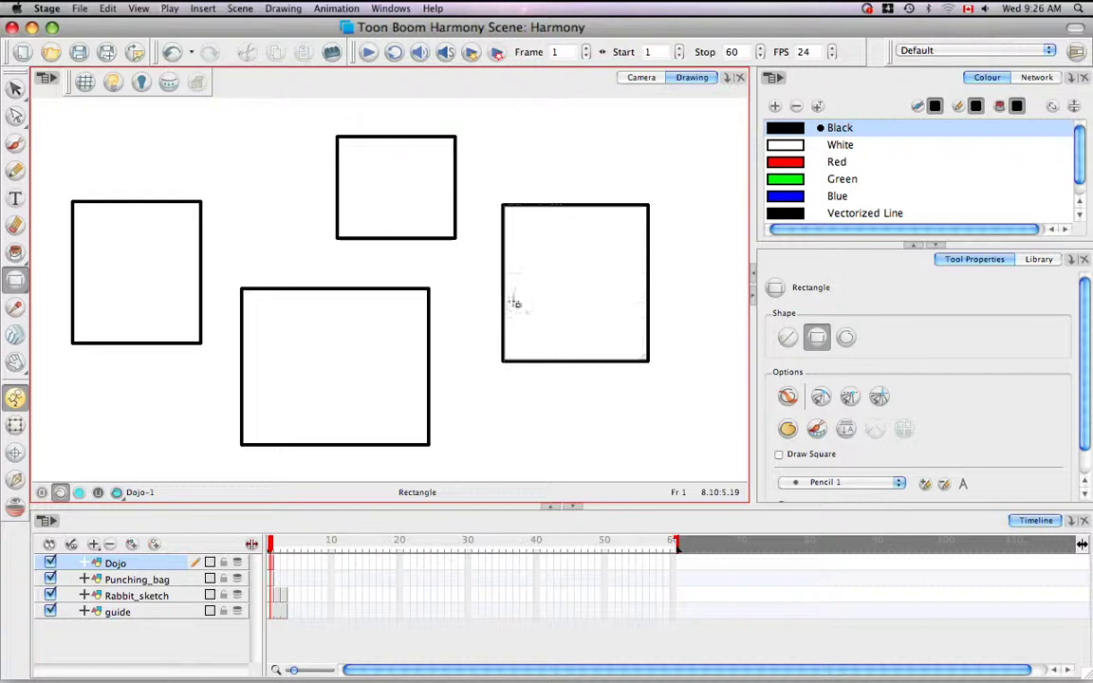
# - In the Camera view, lasso artwork across all the layers with the Select tool, clear the selection and make Dojo the active layer
pyautogui.click(647, 78)
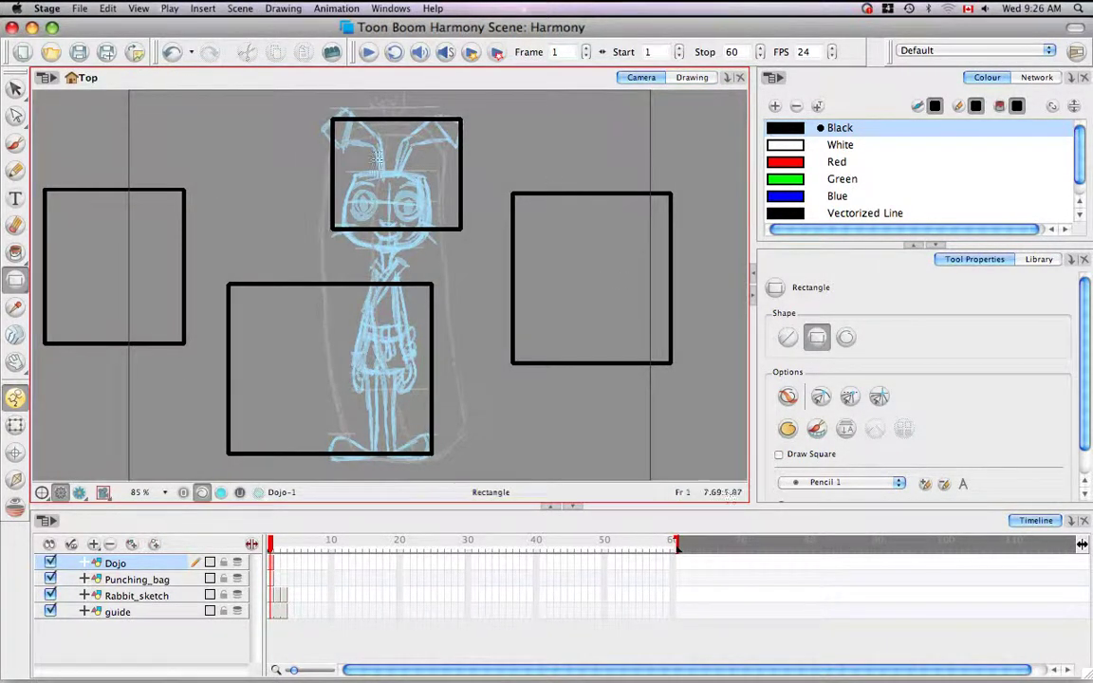
pyautogui.moveTo(16, 88); pyautogui.dragTo(68, 87)
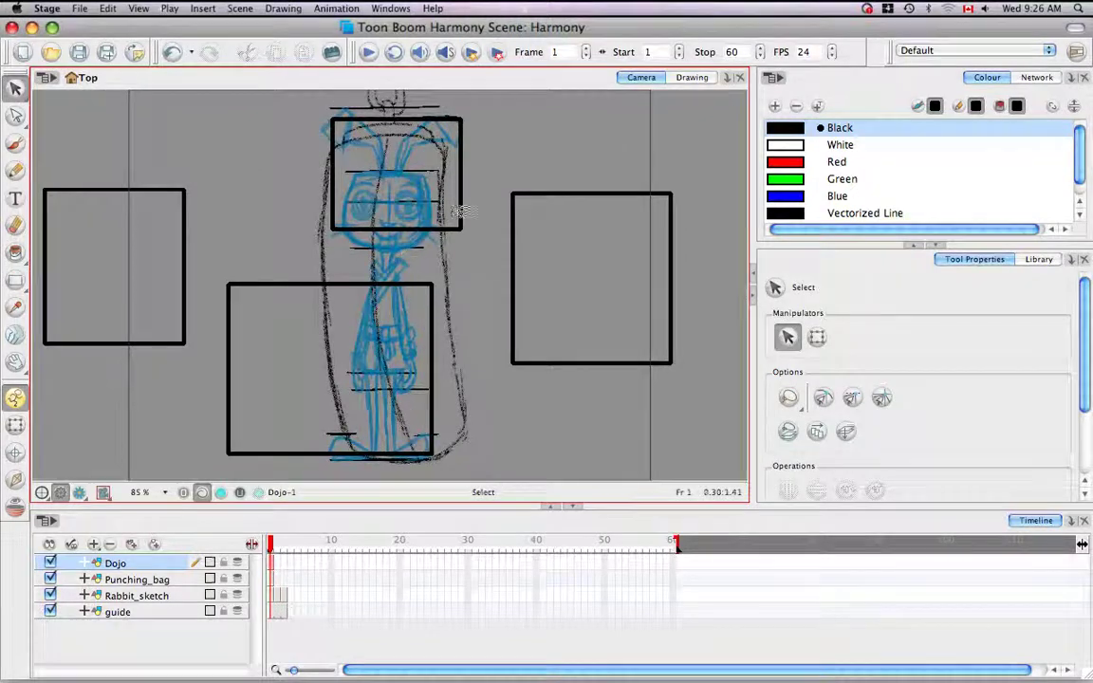
pyautogui.moveTo(534, 141); pyautogui.dragTo(502, 318)
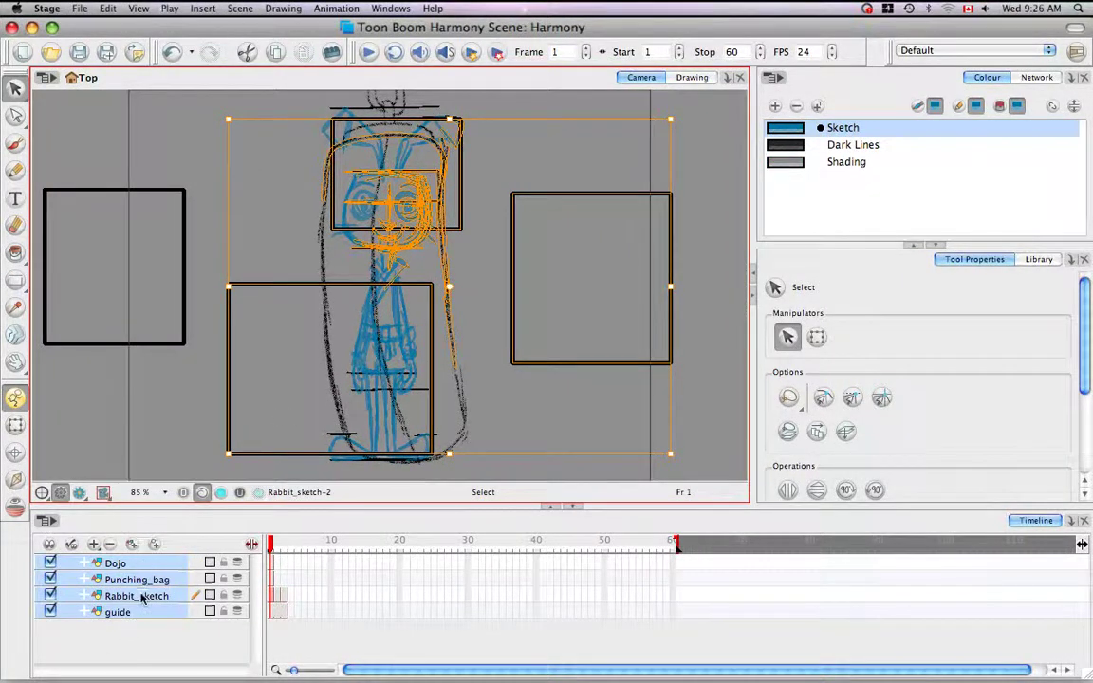
pyautogui.click(665, 444)
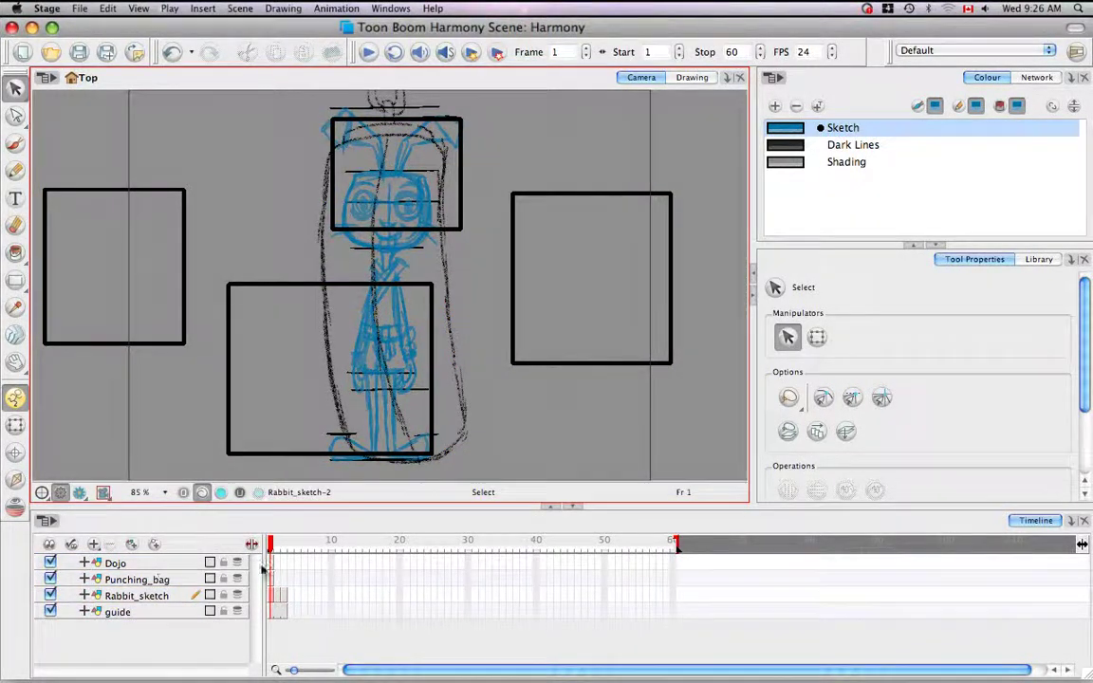
pyautogui.click(155, 565)
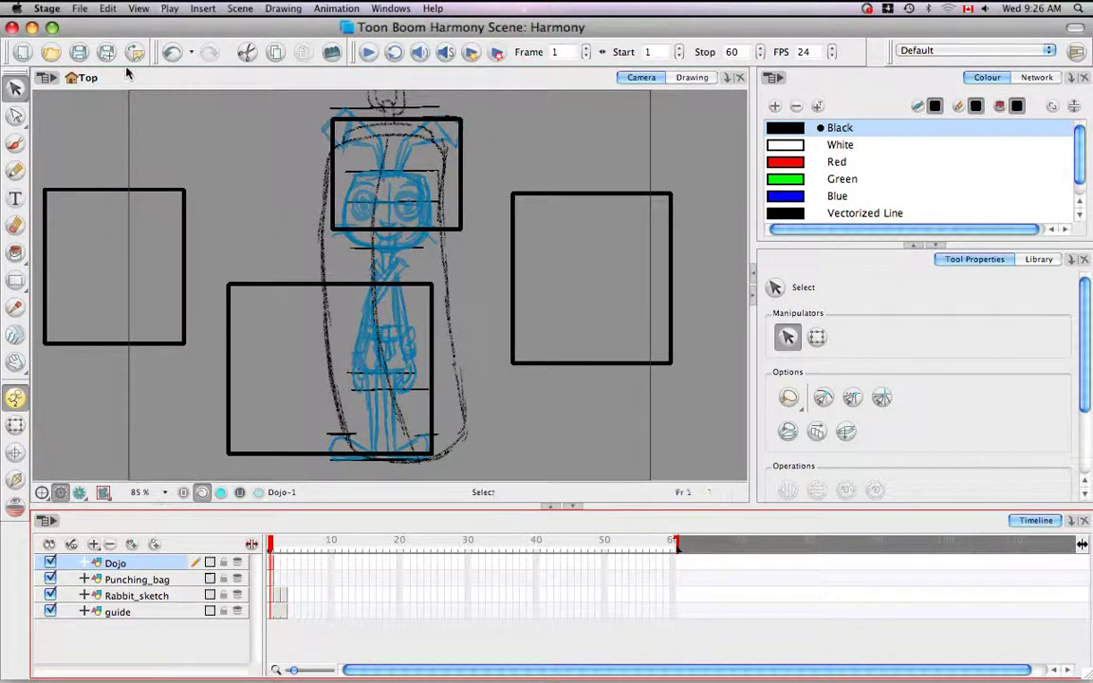
# - Enable the Select Tool Works on Single Drawing option in the Camera preferences
pyautogui.click(46, 9)
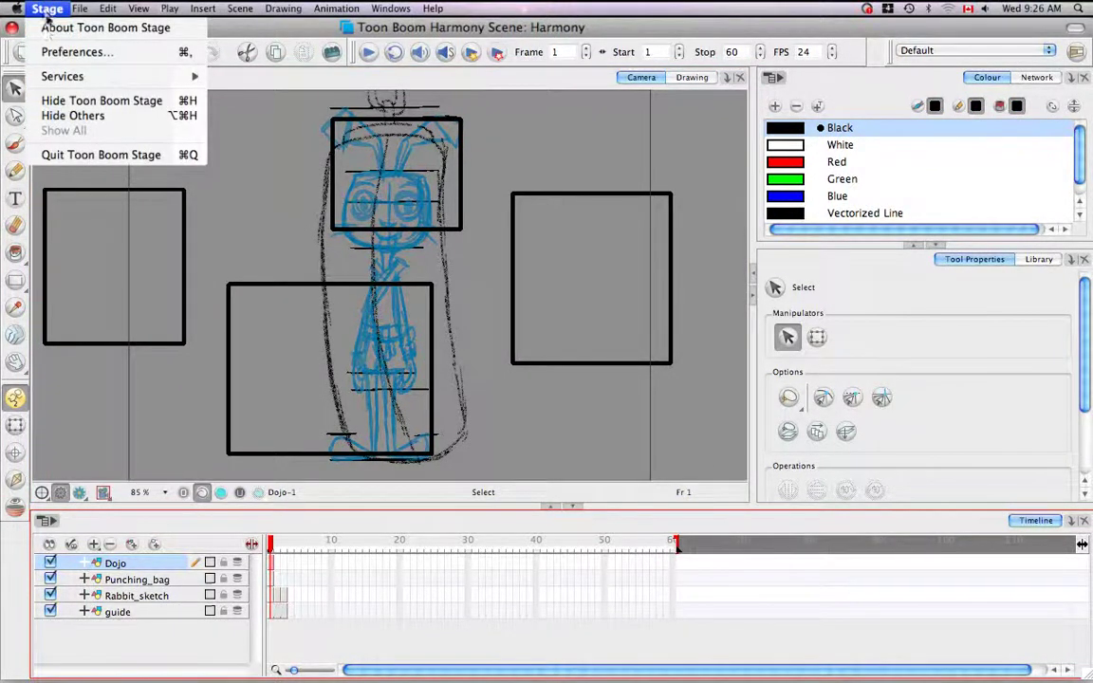
pyautogui.click(47, 52)
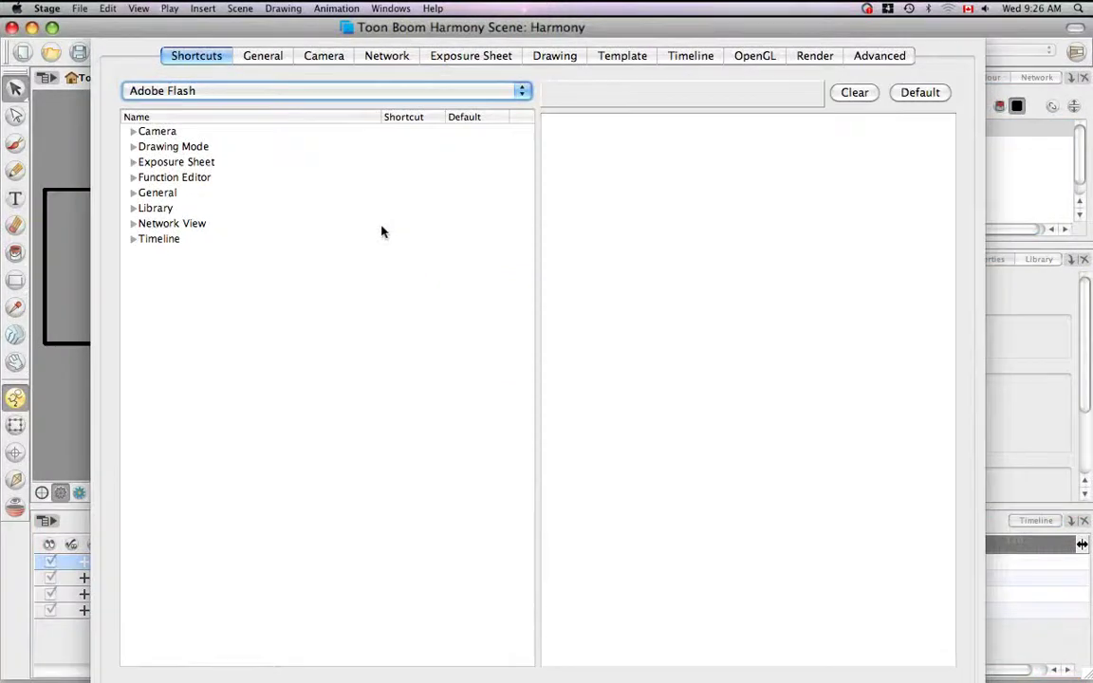
pyautogui.click(335, 60)
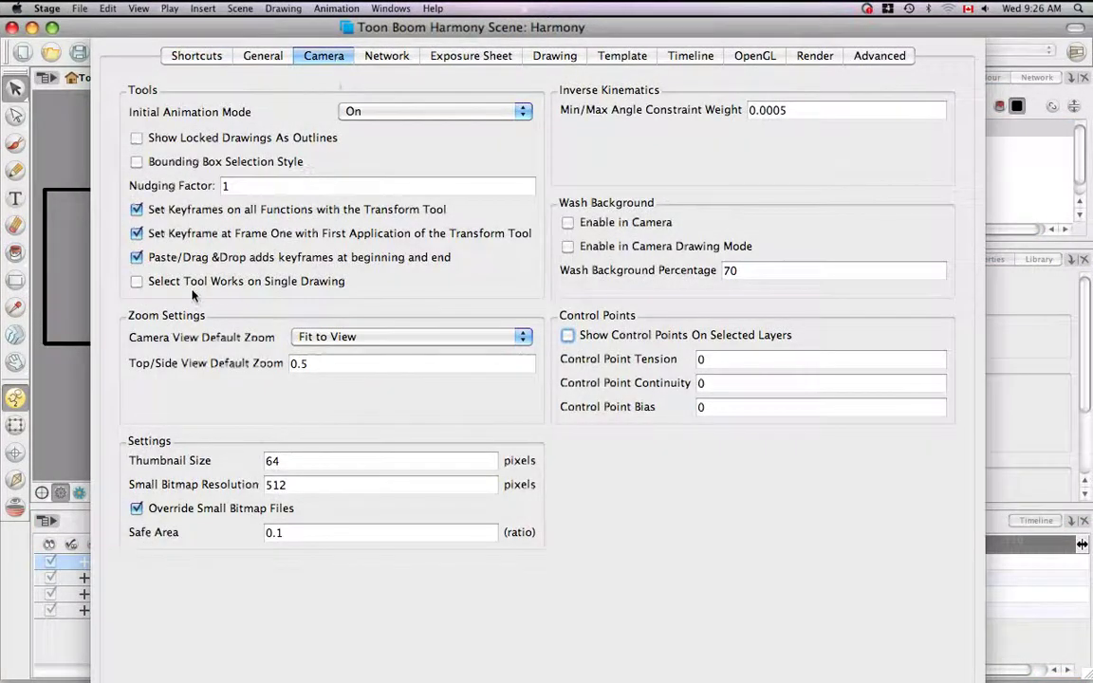
pyautogui.click(136, 281)
pyautogui.press('Return')
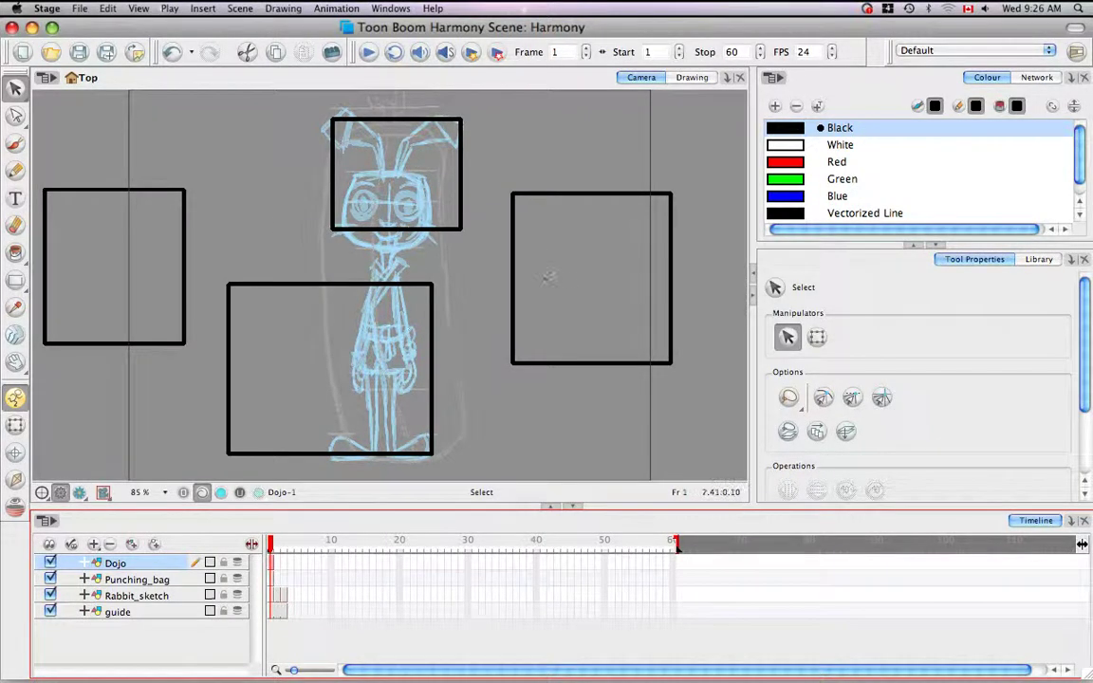
# - Select the right and lower-middle rectangles individually in the Camera view and clear the selection
pyautogui.click(513, 328)
pyautogui.click(486, 372)
pyautogui.click(432, 380)
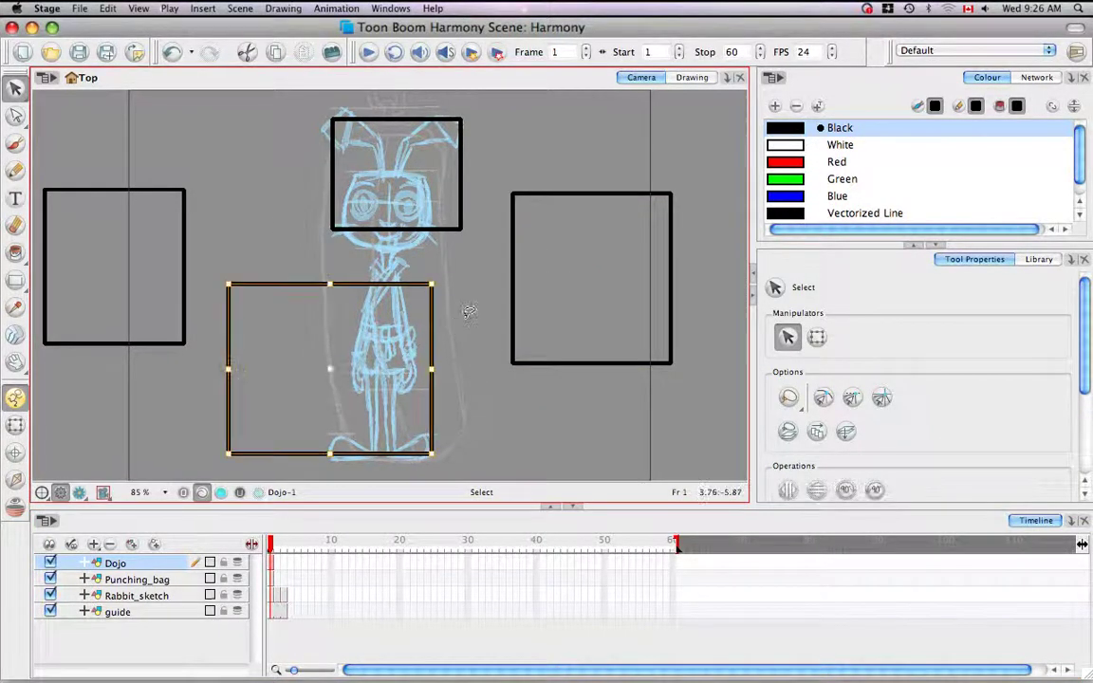
pyautogui.click(551, 159)
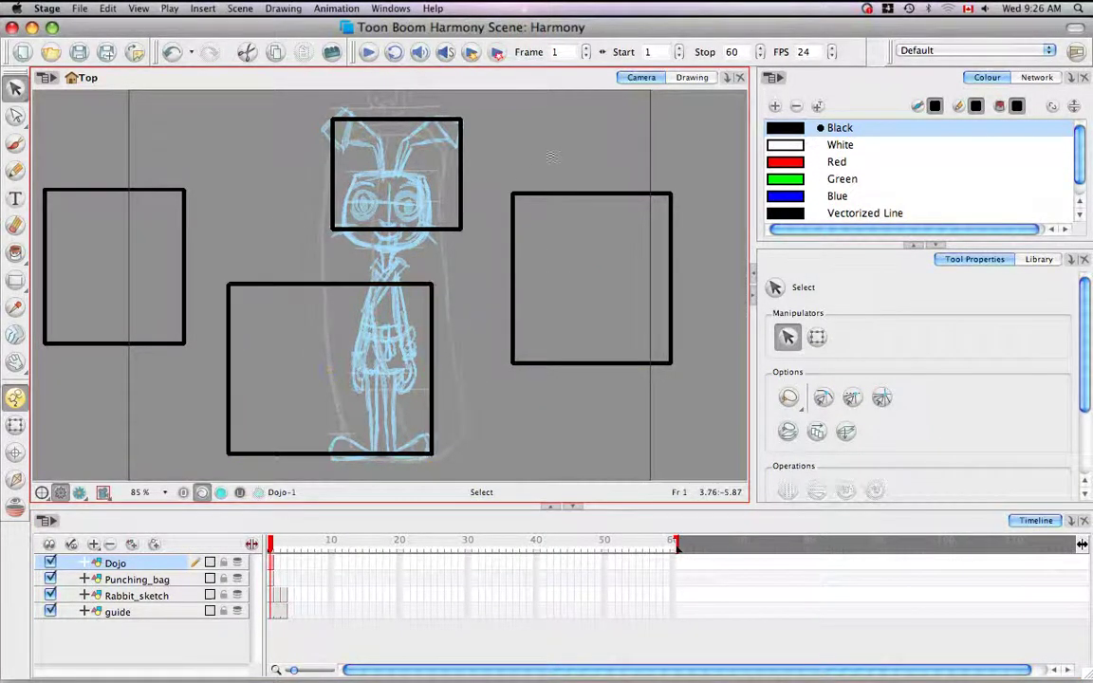
# - Return to the Drawing view and try switching from the Brush tool to the Select tool
pyautogui.click(685, 80)
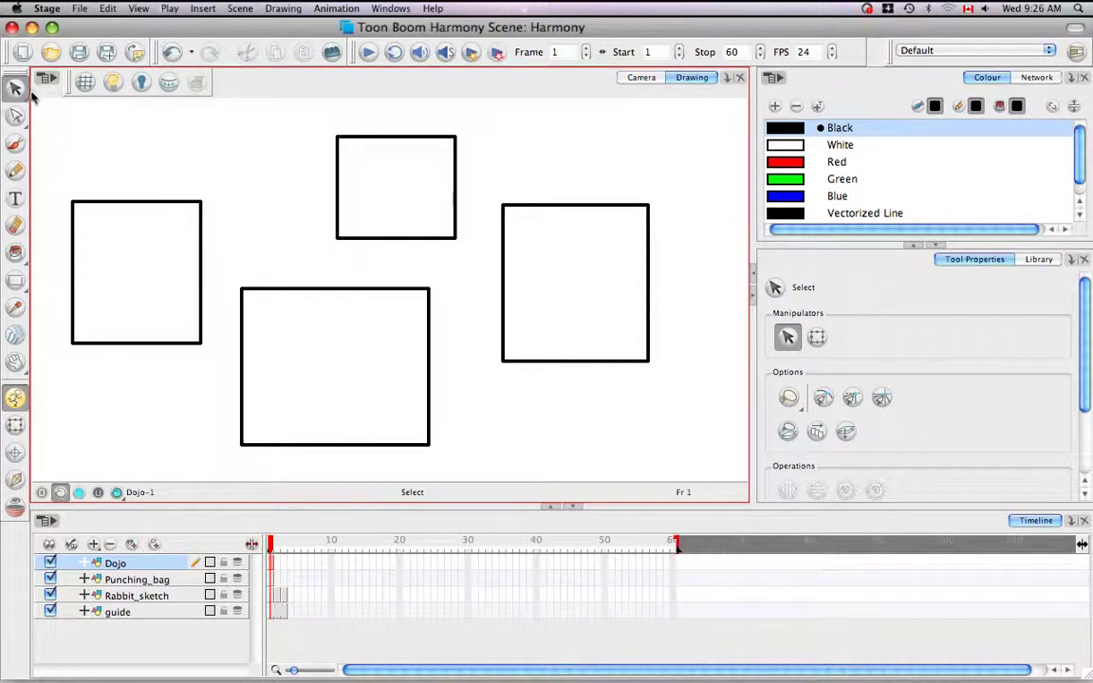
pyautogui.click(15, 142)
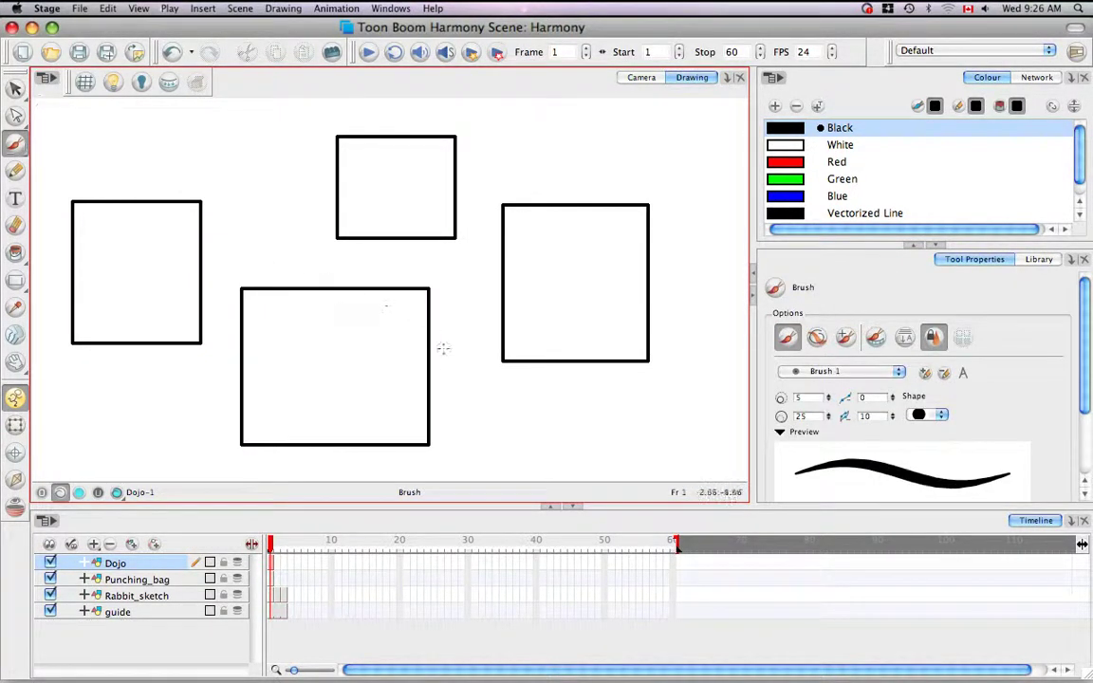
pyautogui.hotkey('alt', 'v')
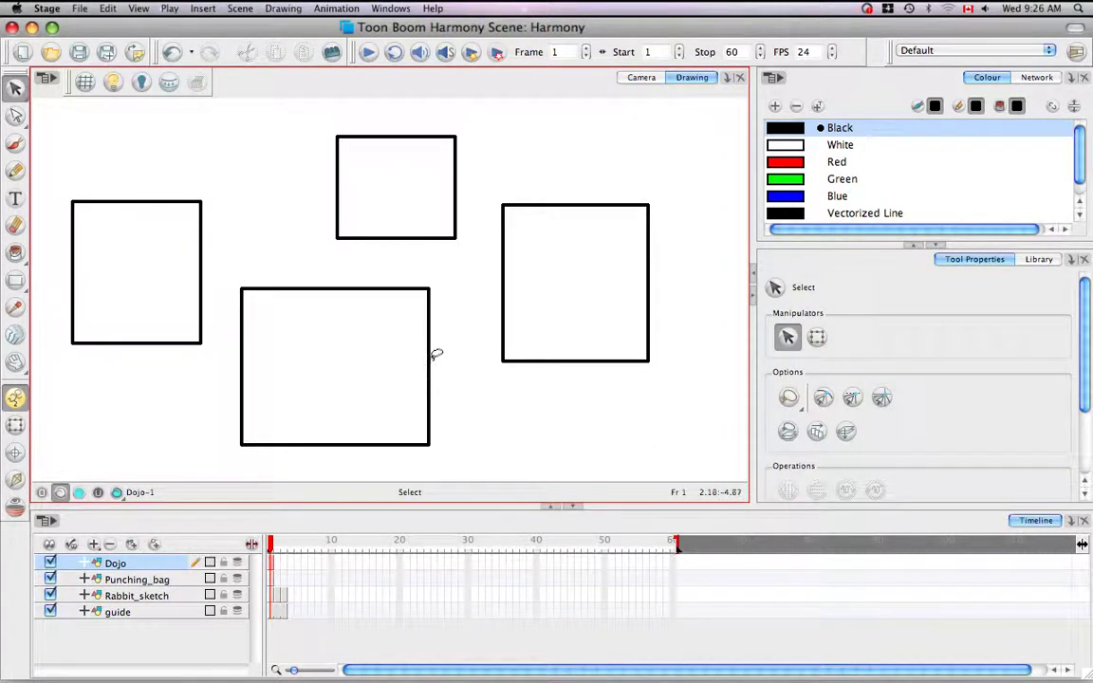
# - Paint a wavy Brush stroke below the right rectangle, pick it with the temporary Select tool override and delete it
pyautogui.click(16, 143)
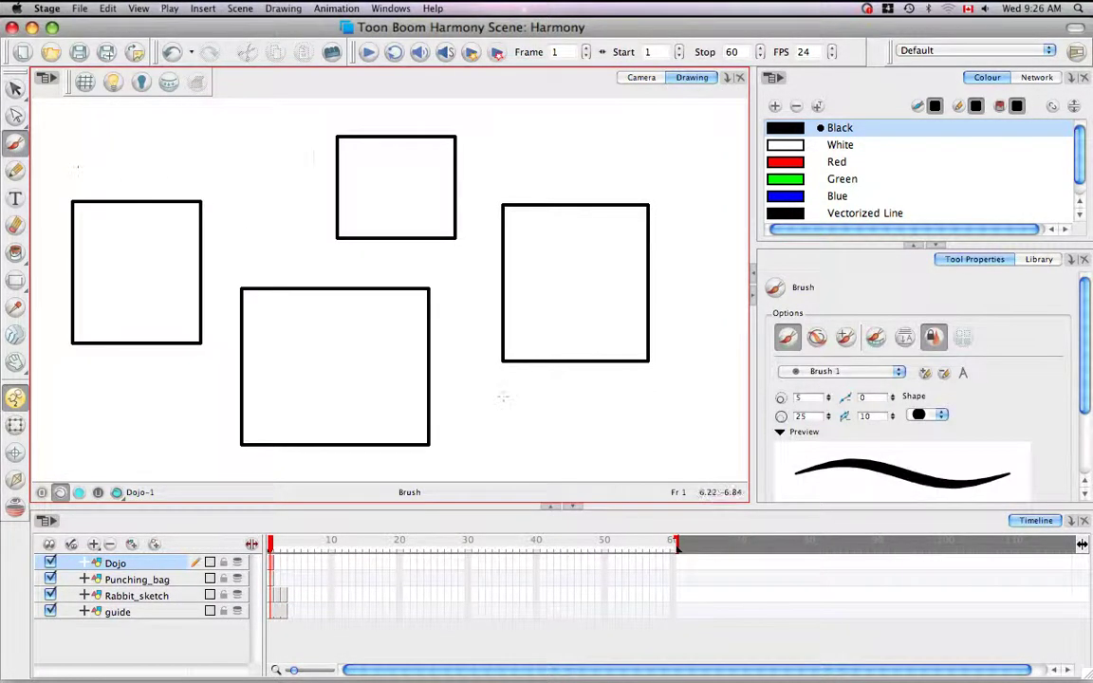
pyautogui.moveTo(483, 423)
pyautogui.mouseDown()
pyautogui.moveTo(544, 415)
pyautogui.moveTo(601, 400)
pyautogui.mouseUp()
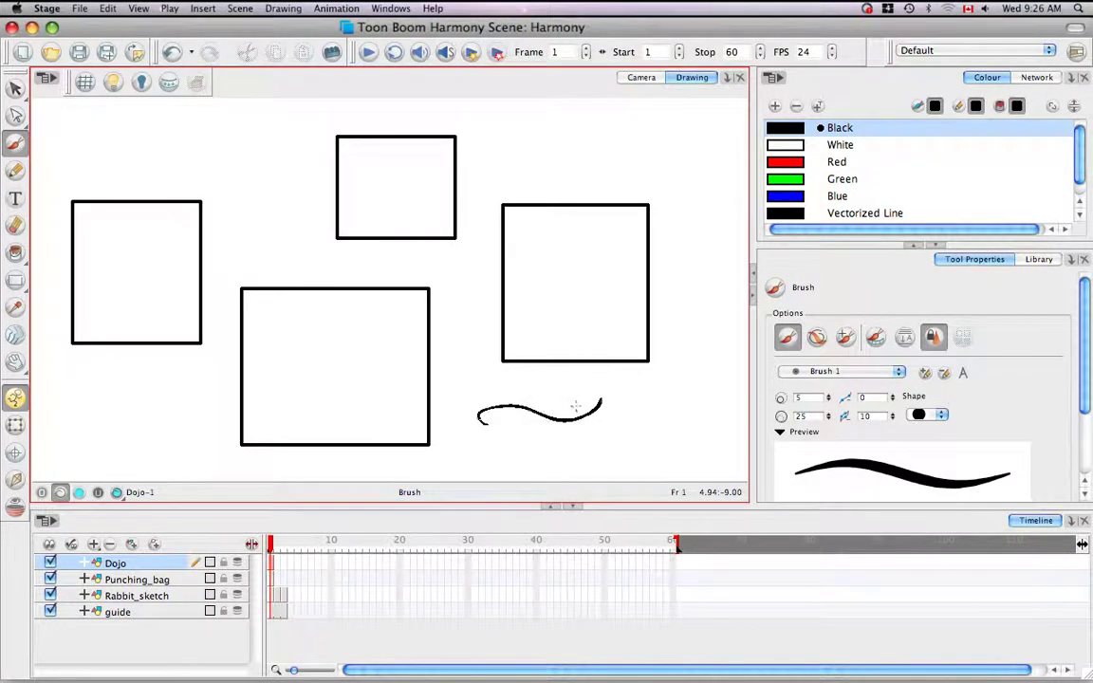
pyautogui.hotkey('alt', 'v')
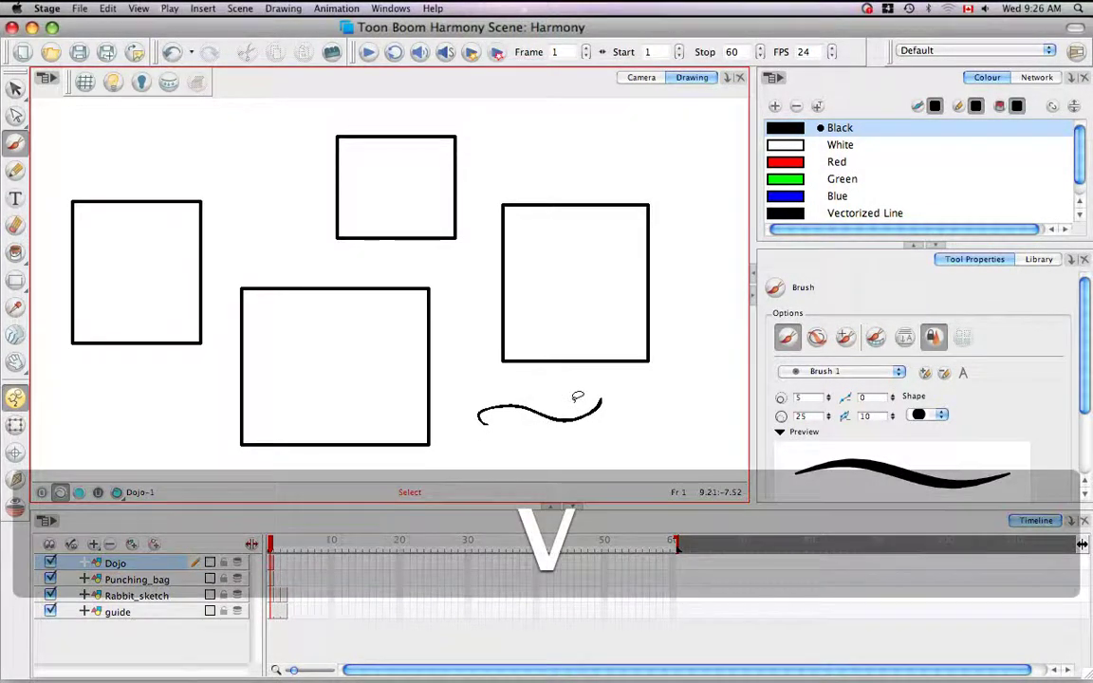
pyautogui.click(585, 410)
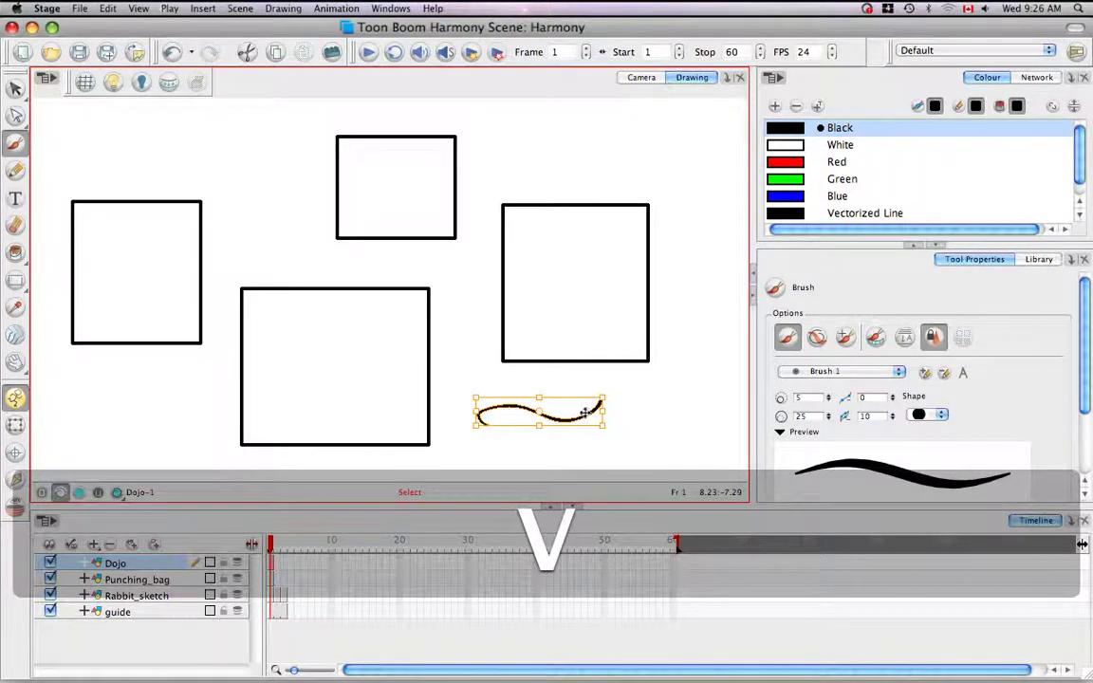
pyautogui.hotkey('alt', 'b')
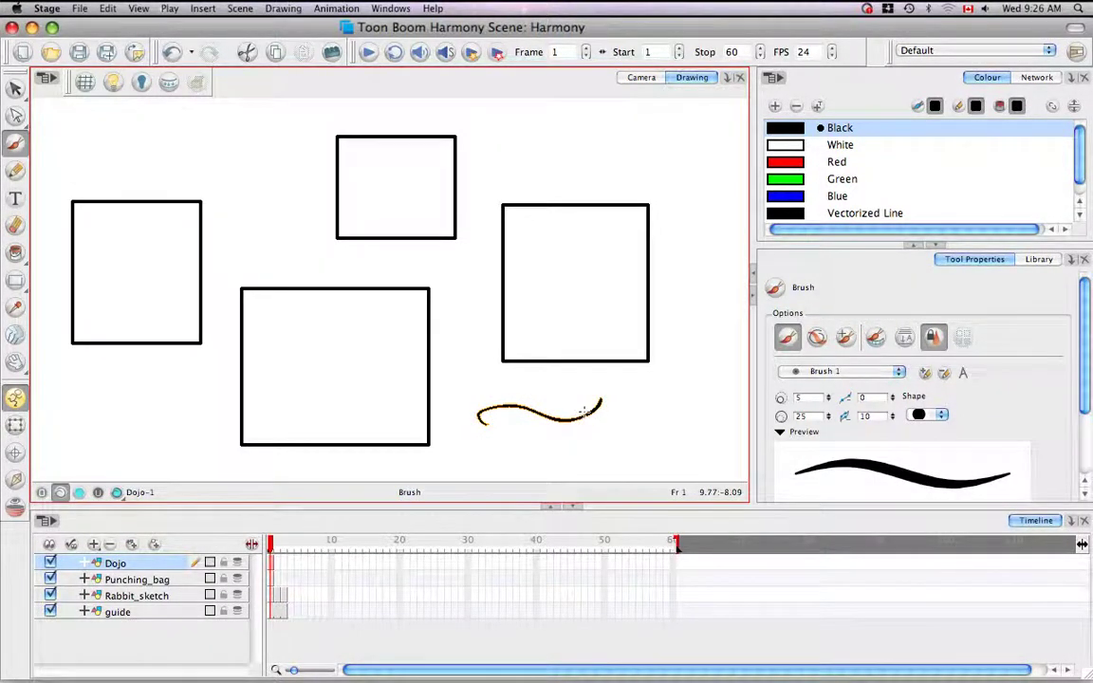
pyautogui.press('v')
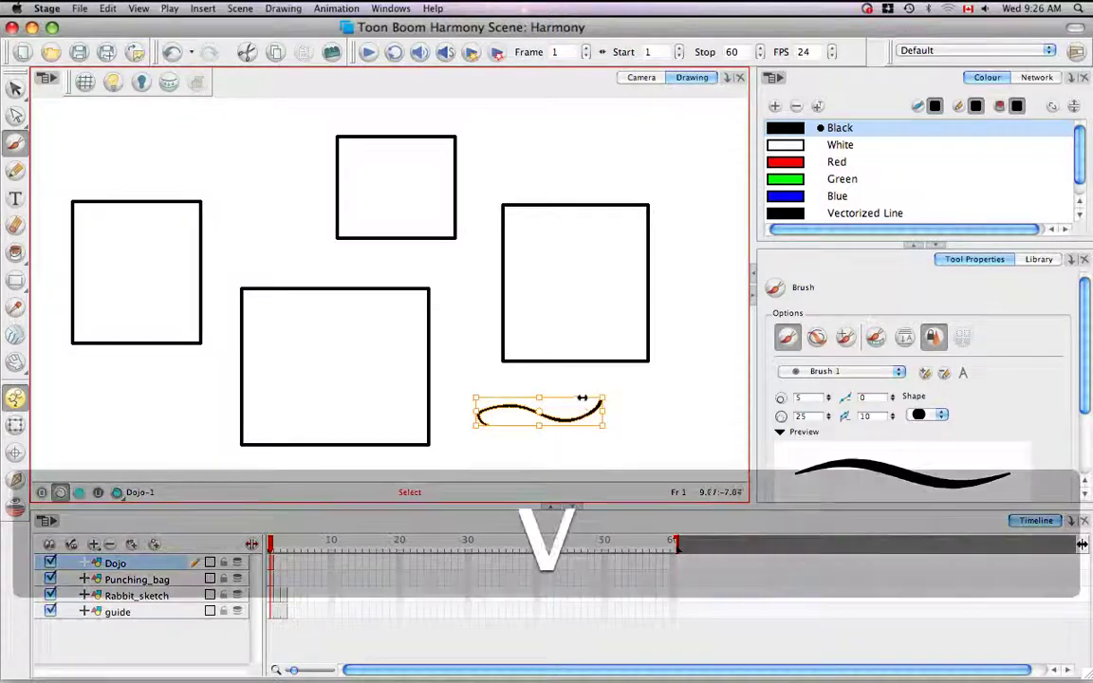
pyautogui.press('BackSpace')
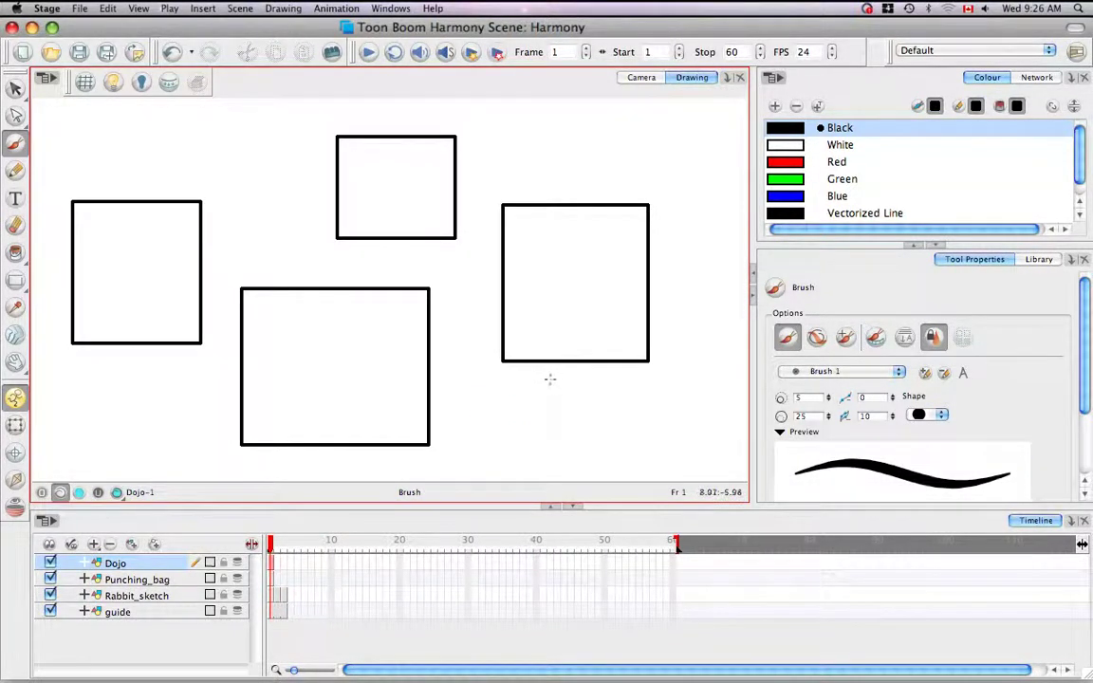
# - Activate the Select tool, enlarge its properties, set the selection mode to Marquee and try marquee selections over the rectangles
pyautogui.hotkey('alt', 'v')
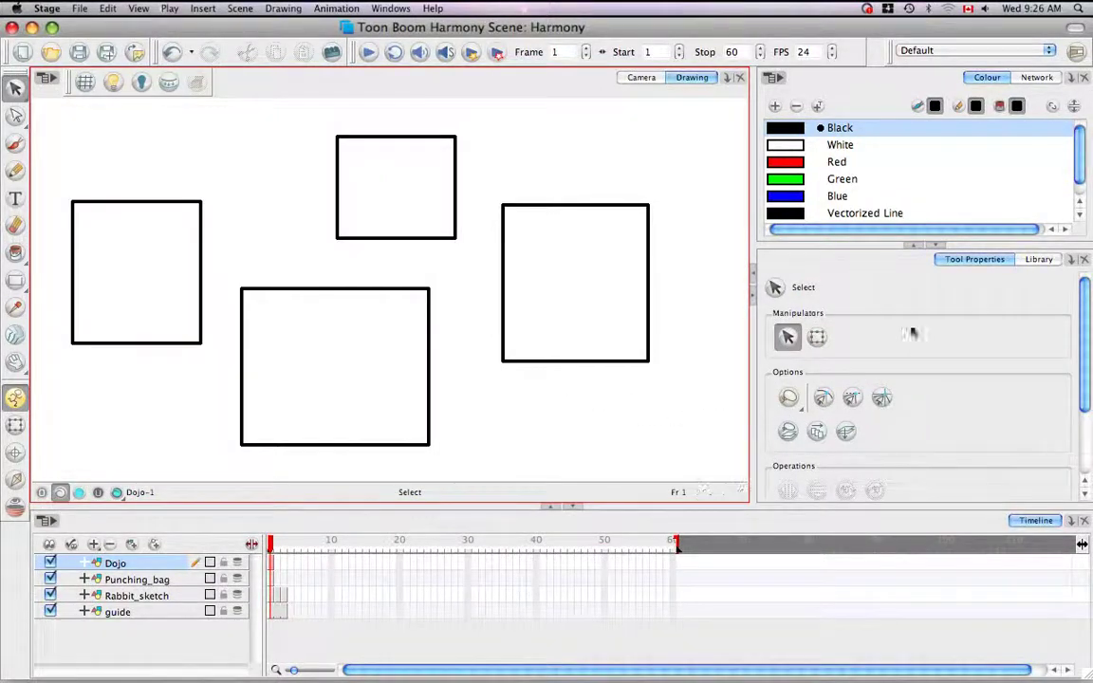
pyautogui.click(916, 245)
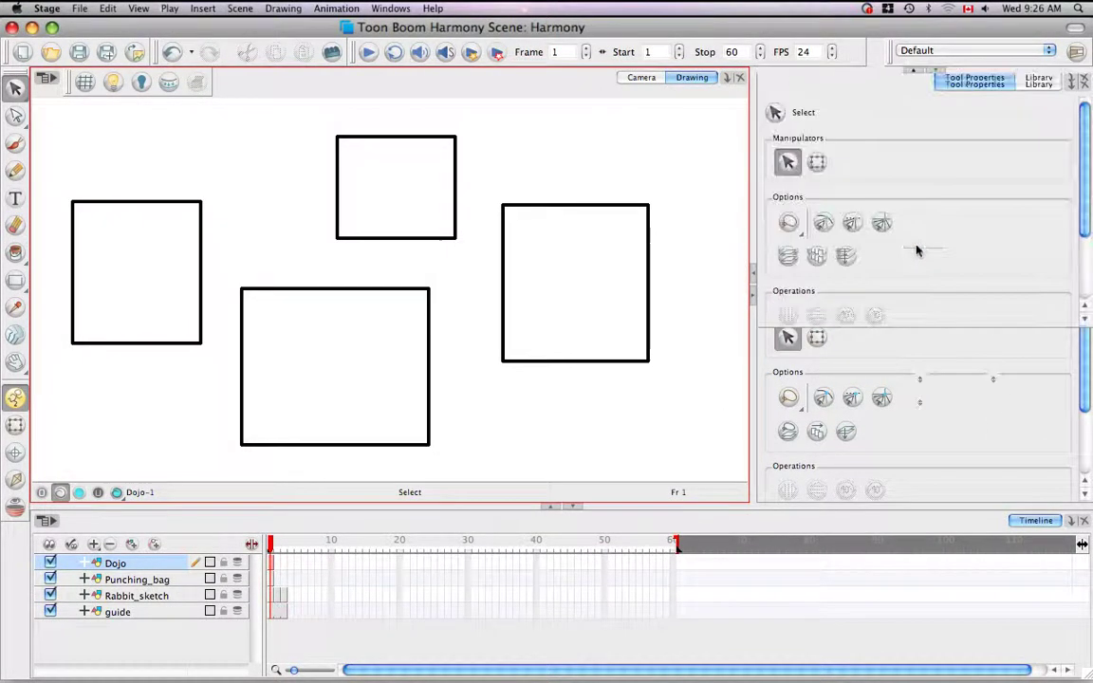
pyautogui.click(793, 226)
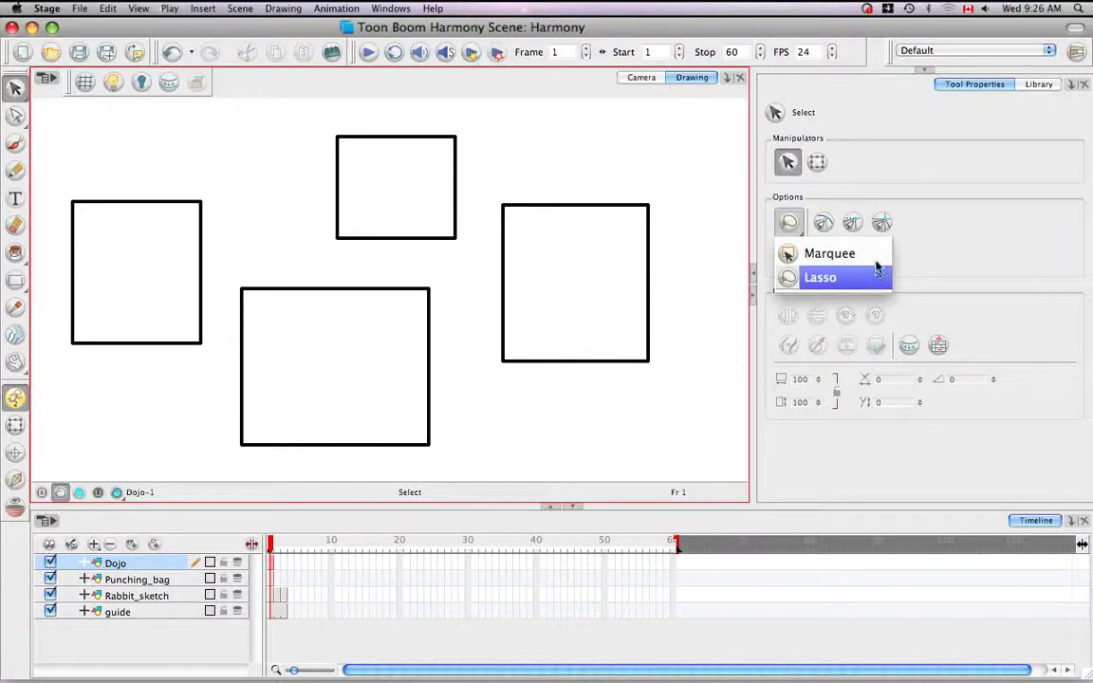
pyautogui.click(834, 253)
pyautogui.moveTo(596, 143); pyautogui.dragTo(429, 285)
pyautogui.click(459, 385)
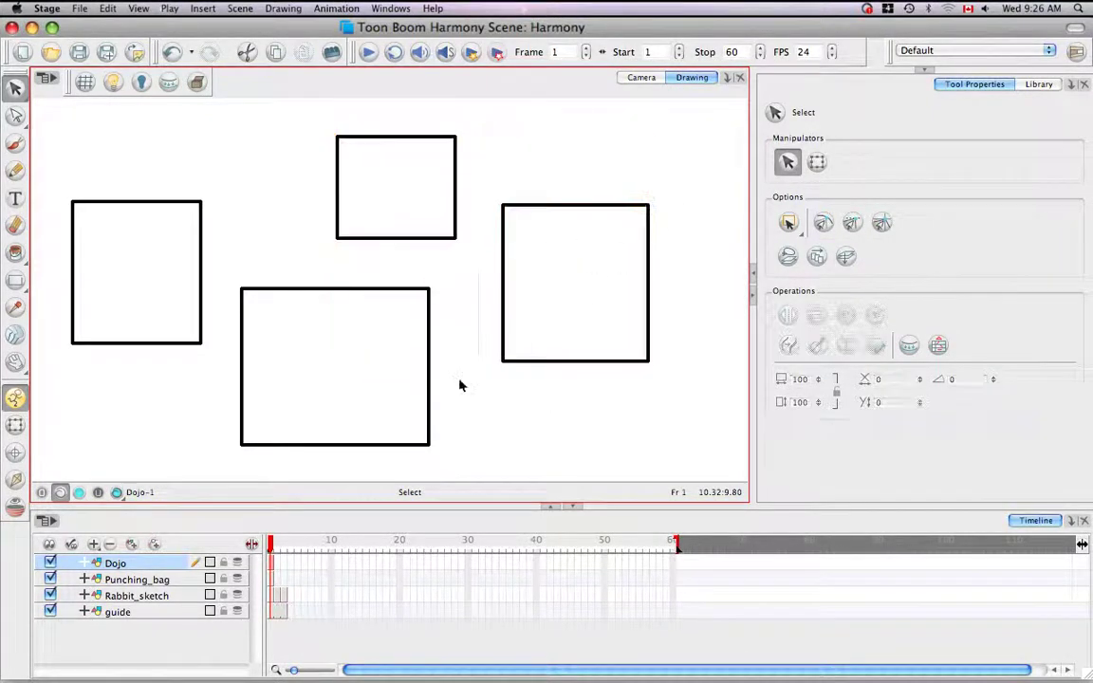
pyautogui.moveTo(348, 434); pyautogui.dragTo(612, 251)
pyautogui.click(586, 399)
# - Set the Select tool's selection mode to Lasso and try lasso selections around the right rectangle
pyautogui.click(788, 222)
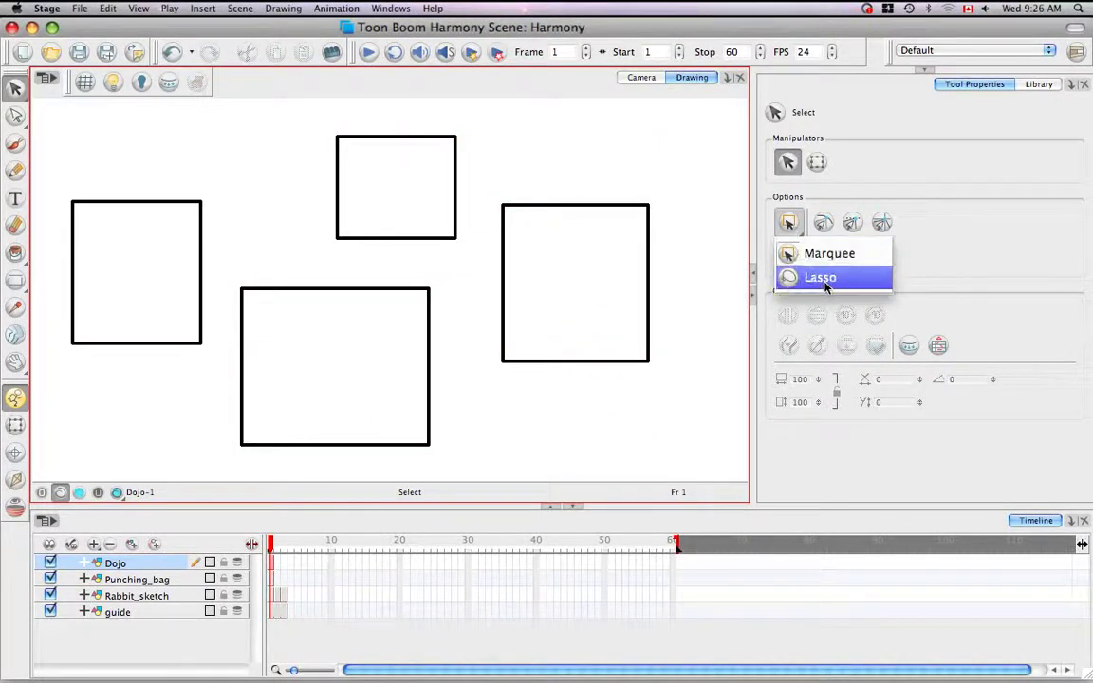
pyautogui.click(786, 277)
pyautogui.moveTo(645, 389)
pyautogui.mouseDown()
pyautogui.moveTo(615, 379)
pyautogui.moveTo(506, 452)
pyautogui.moveTo(629, 460)
pyautogui.moveTo(680, 397)
pyautogui.mouseUp()
pyautogui.moveTo(510, 408)
pyautogui.mouseDown()
pyautogui.moveTo(474, 336)
pyautogui.moveTo(484, 272)
pyautogui.moveTo(459, 250)
pyautogui.moveTo(406, 248)
pyautogui.moveTo(387, 263)
pyautogui.moveTo(459, 272)
pyautogui.moveTo(442, 368)
pyautogui.moveTo(503, 406)
pyautogui.mouseUp()
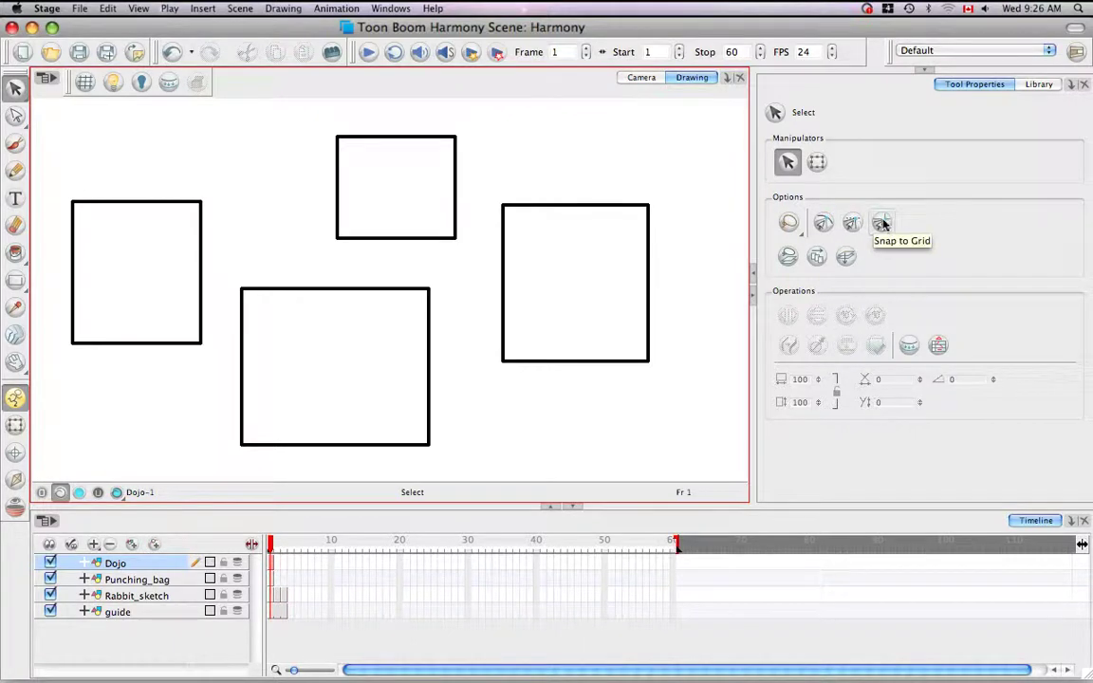
# - Try the Select tool's three snapping options and leave only Snap to Contour enabled
pyautogui.click(822, 222)
pyautogui.click(852, 222)
pyautogui.click(881, 222)
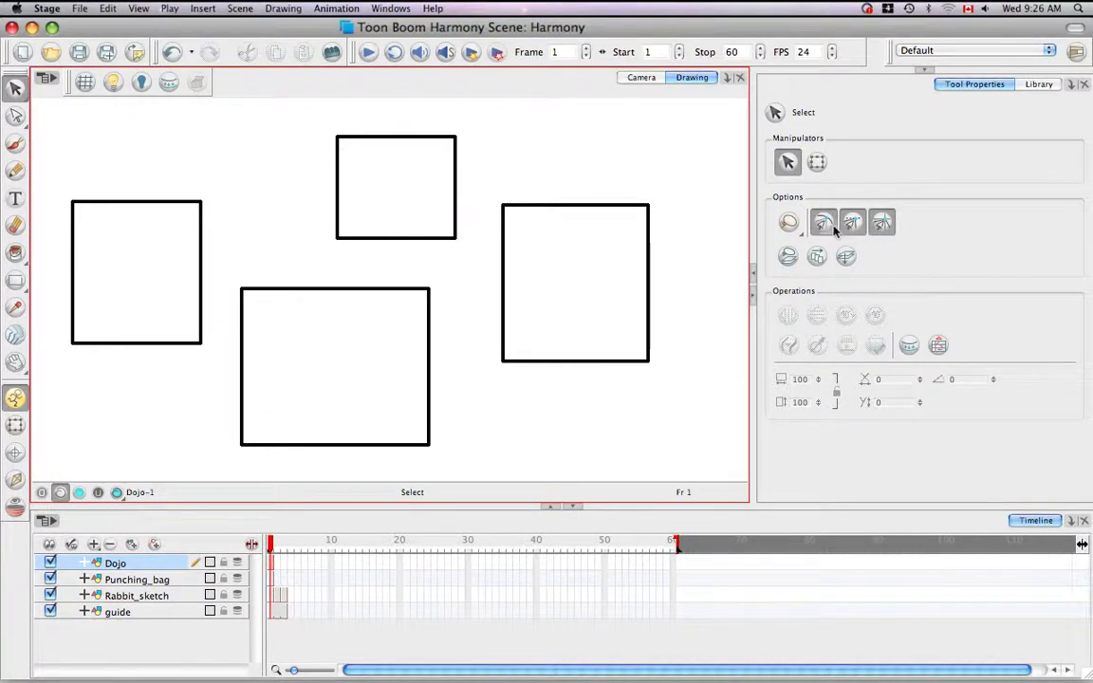
pyautogui.click(833, 228)
pyautogui.click(857, 229)
pyautogui.click(825, 227)
pyautogui.click(890, 224)
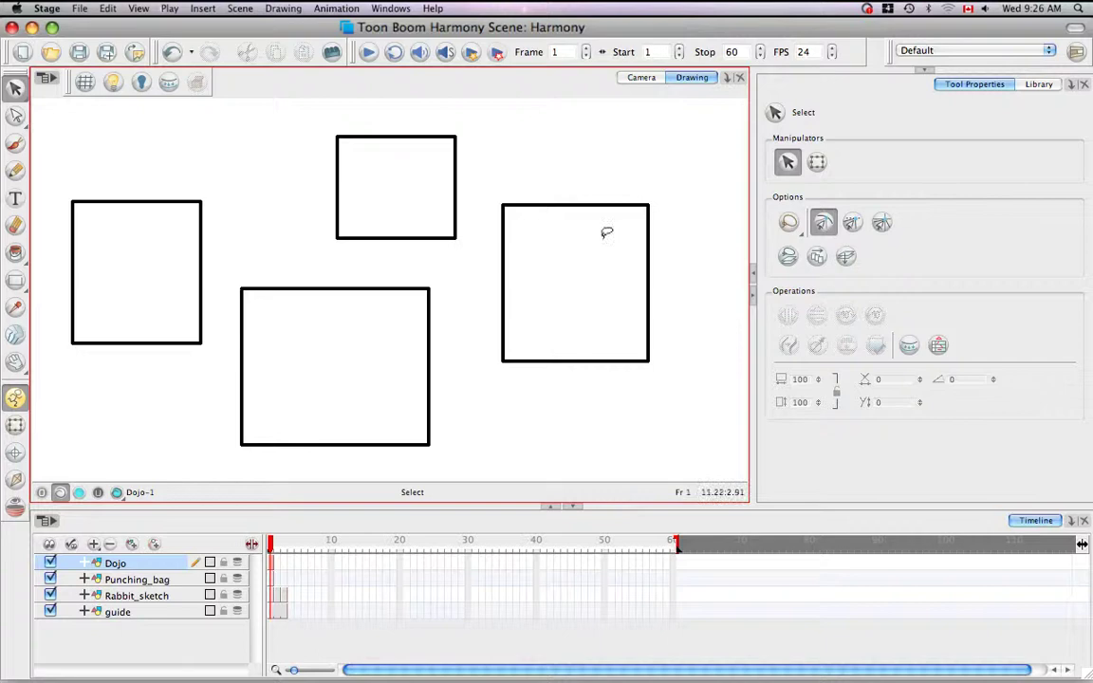
# - Snap the top rectangle onto the upper edge of the lower middle rectangle and lasso-select both shapes
pyautogui.moveTo(458, 114)
pyautogui.mouseDown()
pyautogui.moveTo(471, 247)
pyautogui.moveTo(427, 236)
pyautogui.mouseUp()
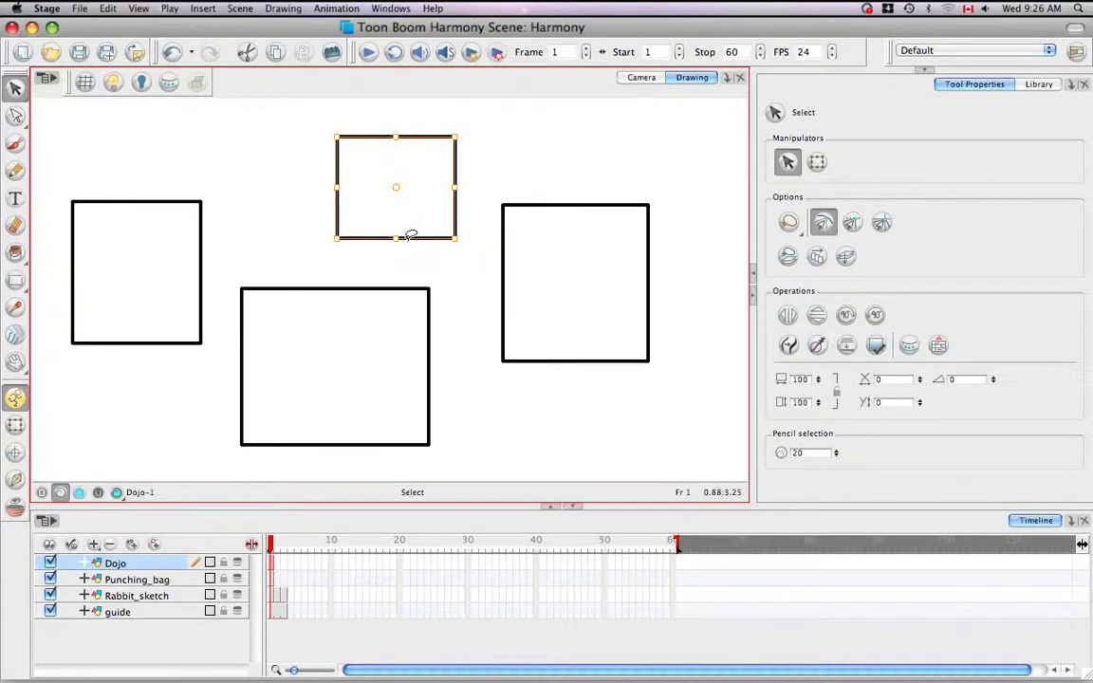
pyautogui.moveTo(414, 233); pyautogui.dragTo(396, 260)
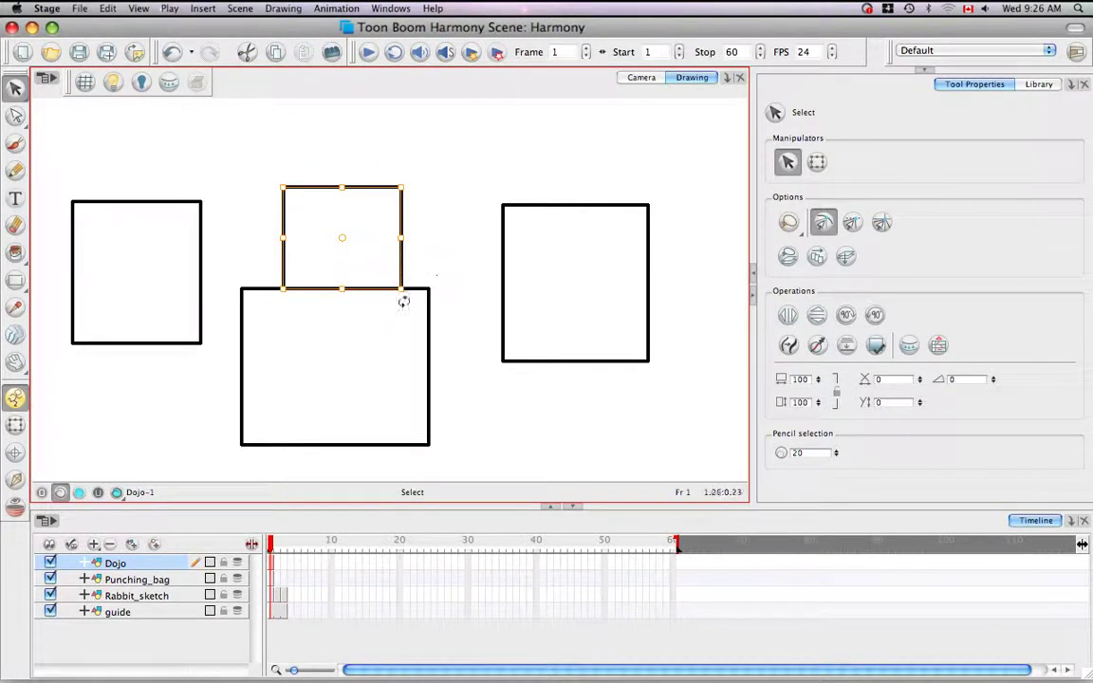
pyautogui.click(429, 289)
pyautogui.moveTo(453, 242)
pyautogui.mouseDown()
pyautogui.moveTo(302, 283)
pyautogui.moveTo(420, 204)
pyautogui.mouseUp()
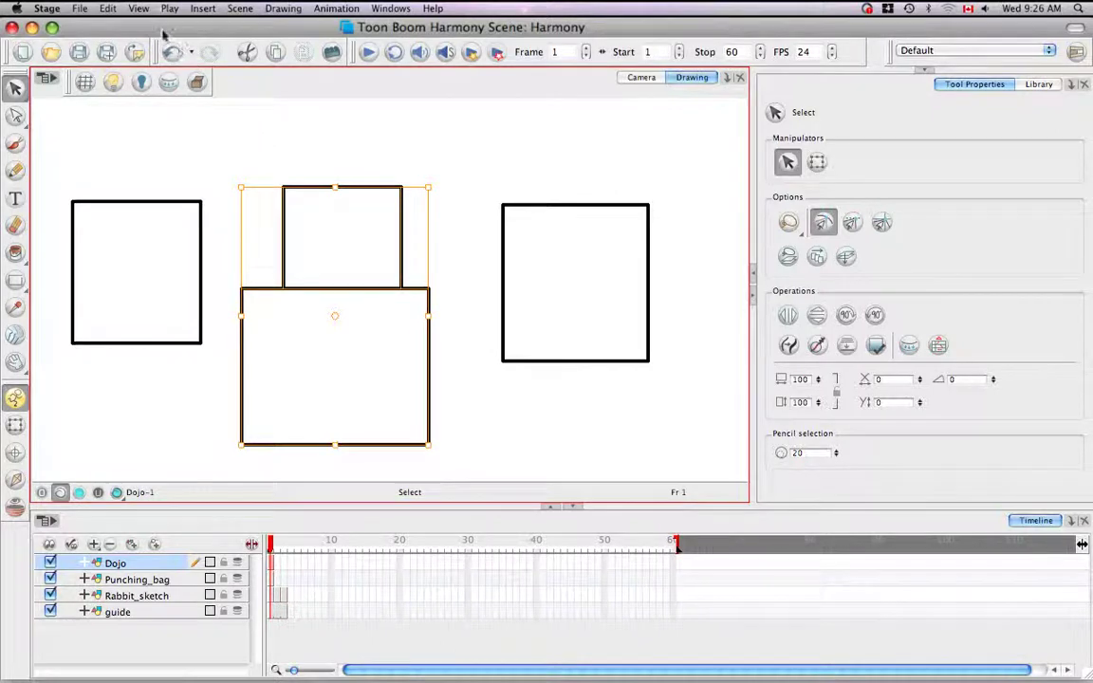
# - Turn on Show Strokes and examine up close how the two stacked rectangles' strokes meet
pyautogui.click(139, 8)
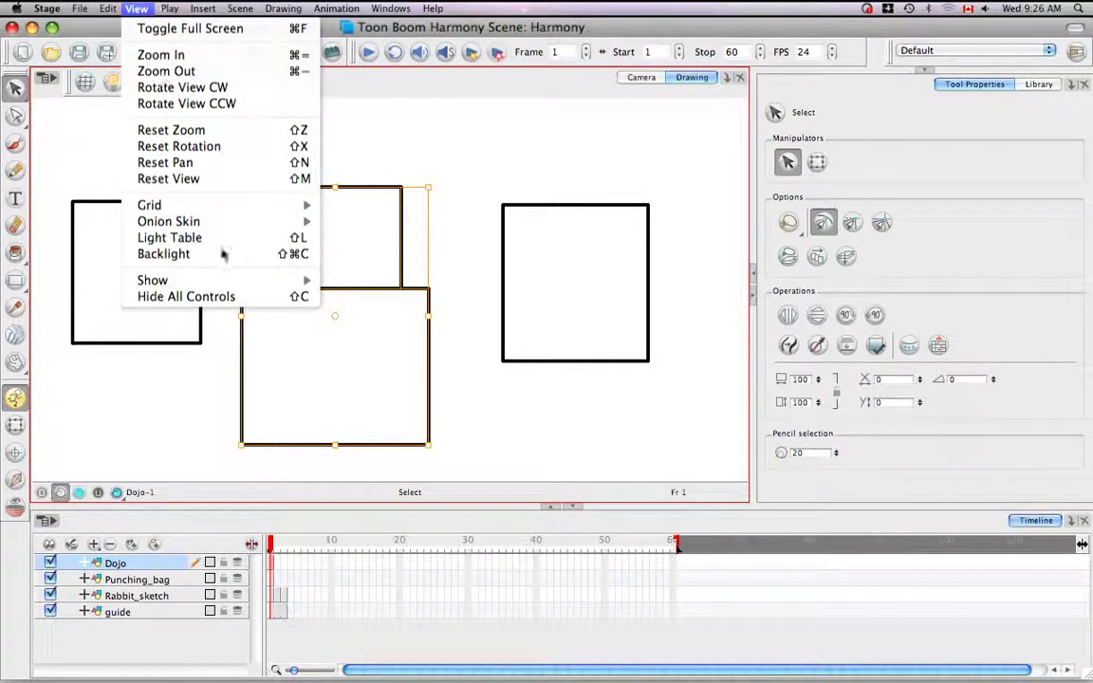
pyautogui.moveTo(236, 276)
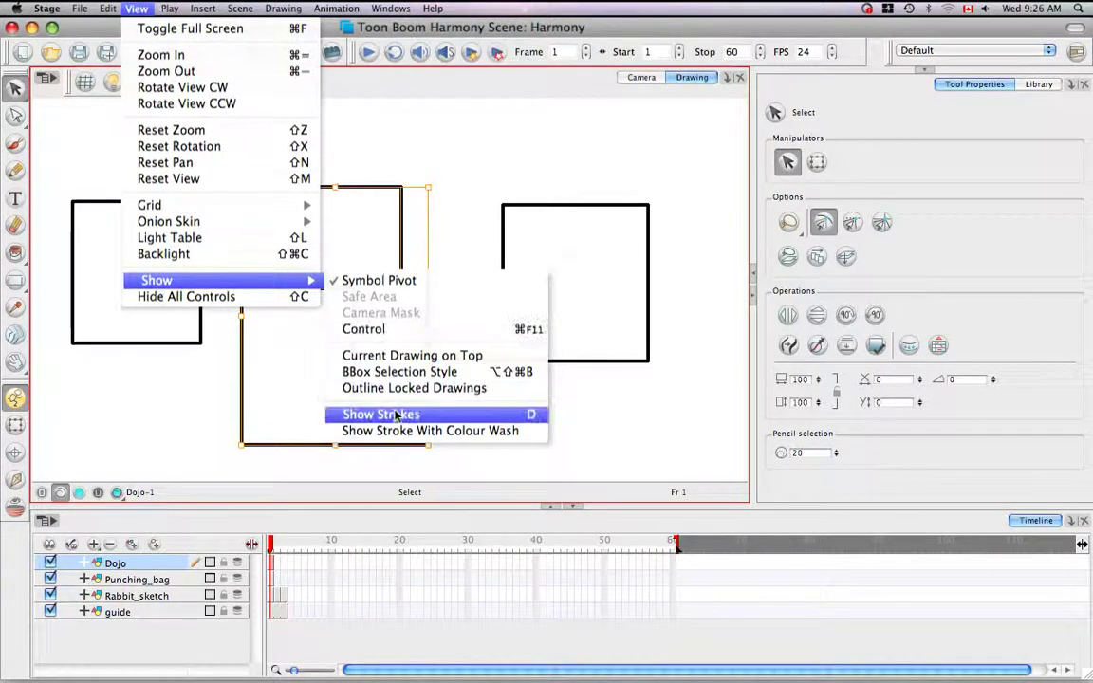
pyautogui.click(526, 415)
pyautogui.click(461, 383)
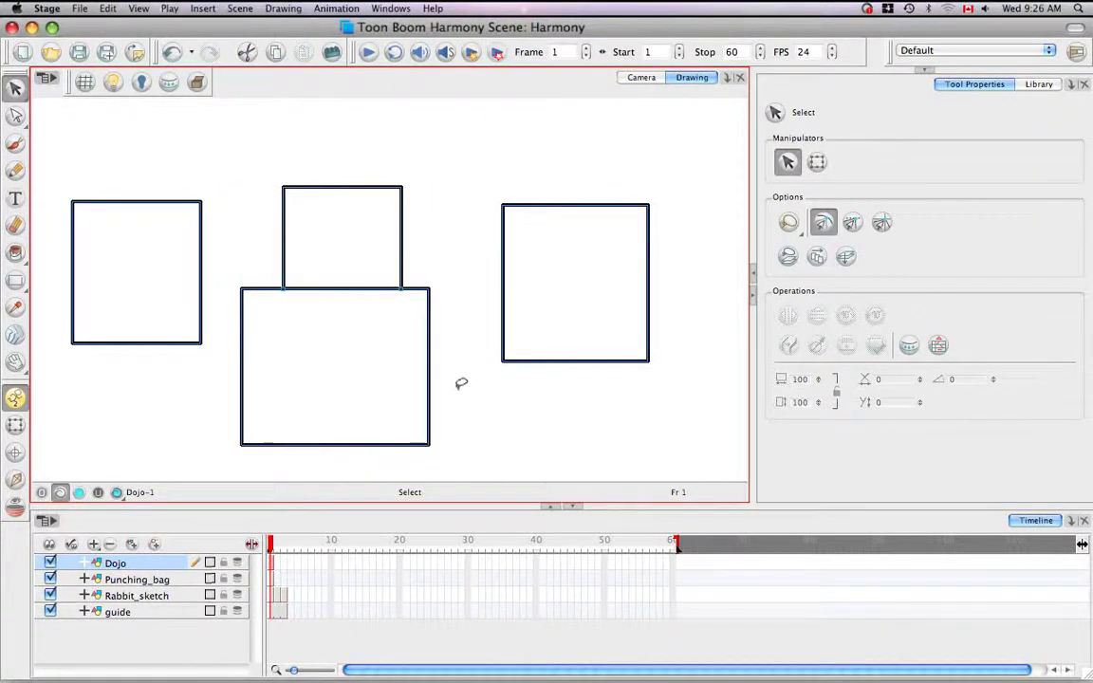
pyautogui.press('super+equal')
pyautogui.press('super+equal')
pyautogui.press('super+equal')
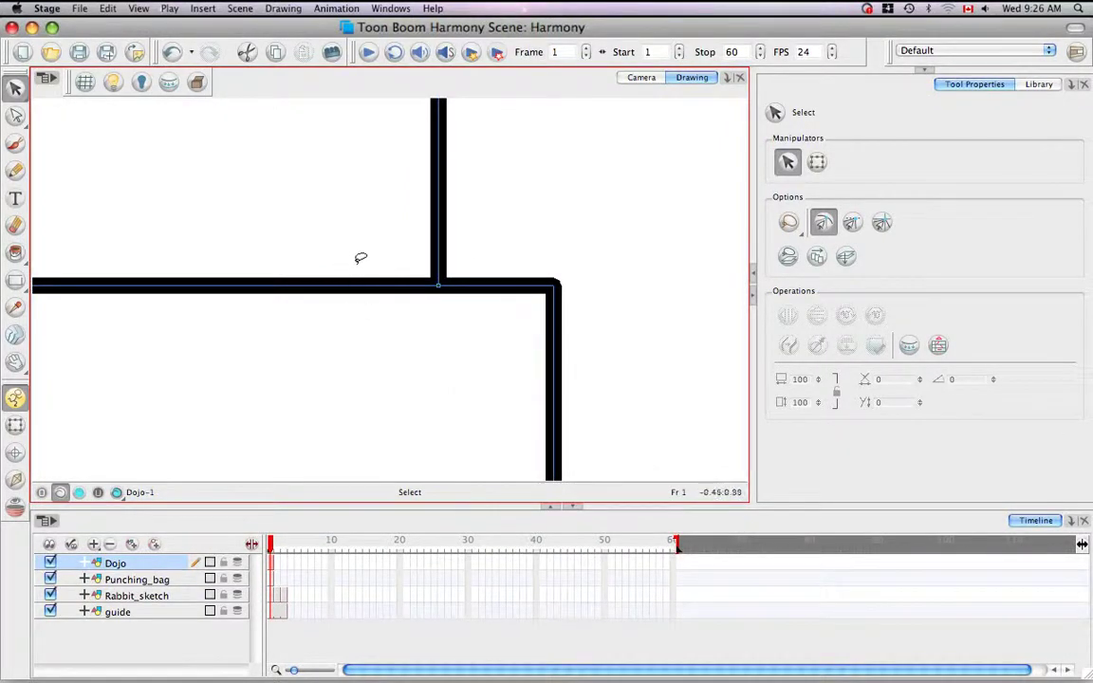
pyautogui.press('super+minus')
pyautogui.press('super+minus')
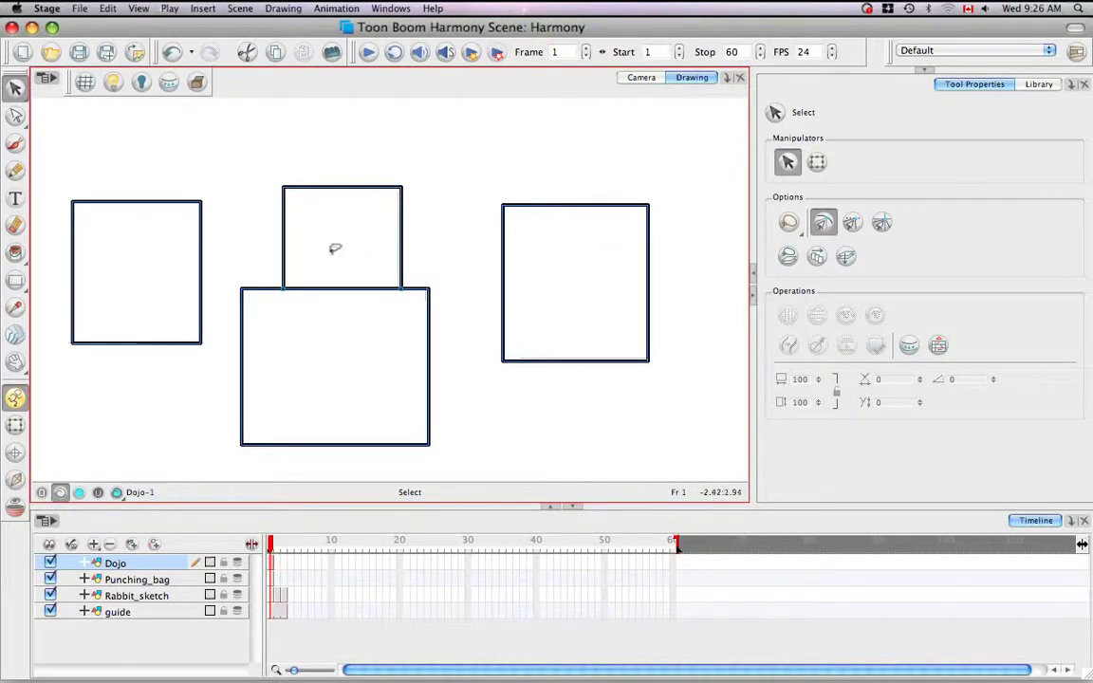
# - With the Contour Editor, snap the upper shape's bottom corners to the lower rectangle's top corners and spread its top corners outward
pyautogui.hotkey('alt', 'q')
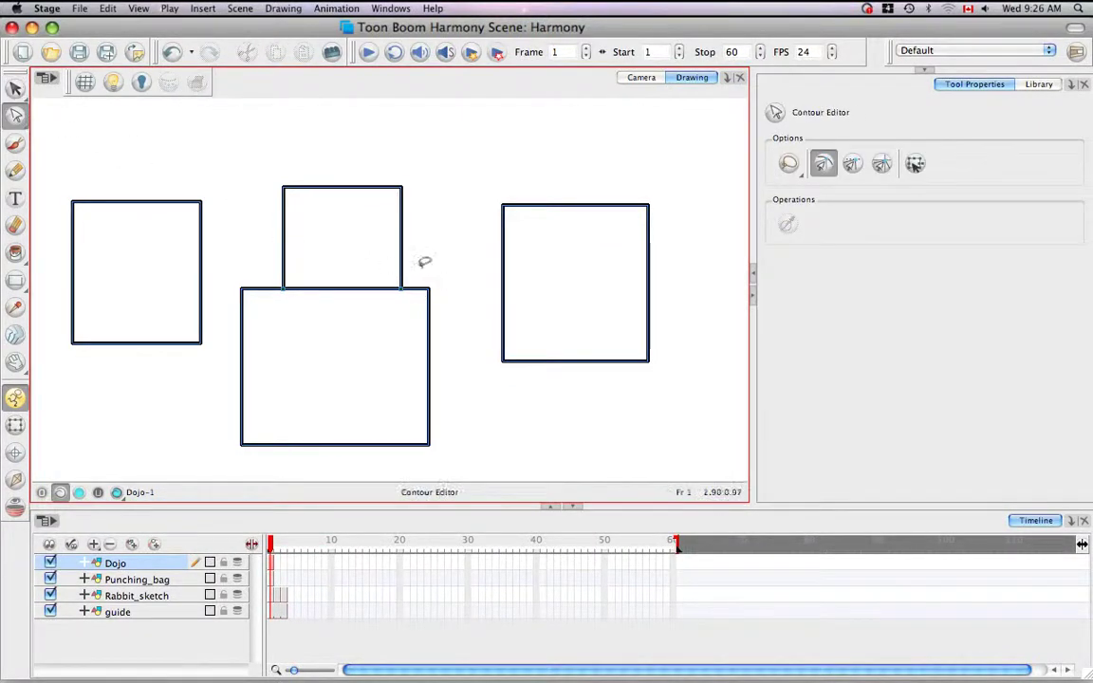
pyautogui.click(403, 290)
pyautogui.moveTo(405, 297); pyautogui.dragTo(432, 299)
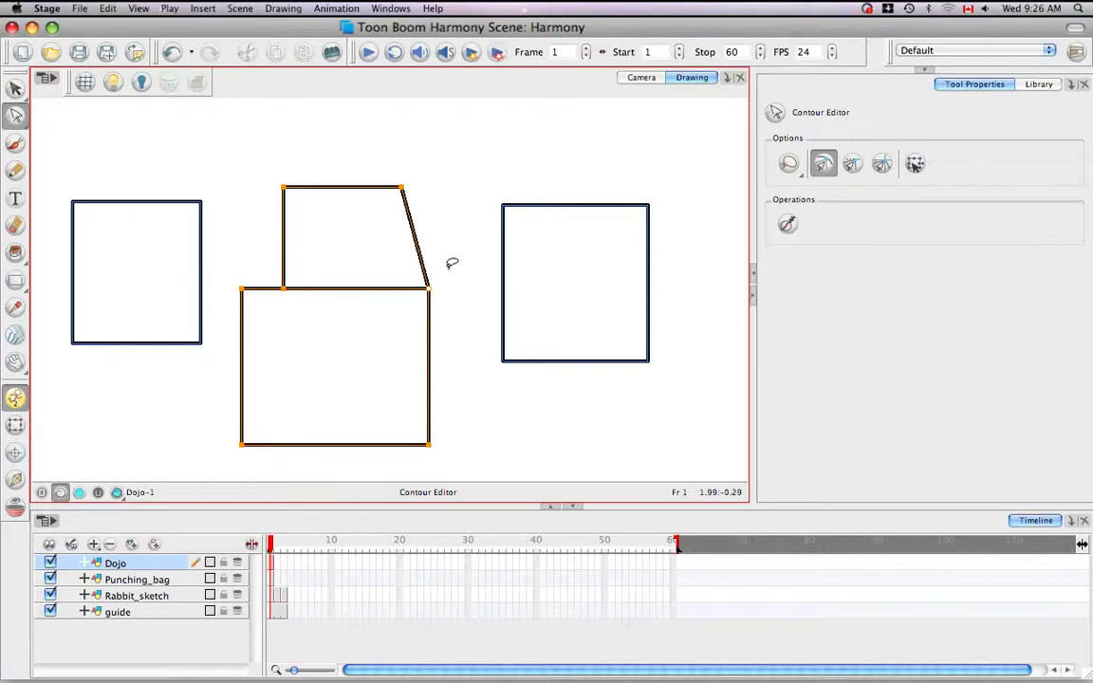
pyautogui.click(409, 181)
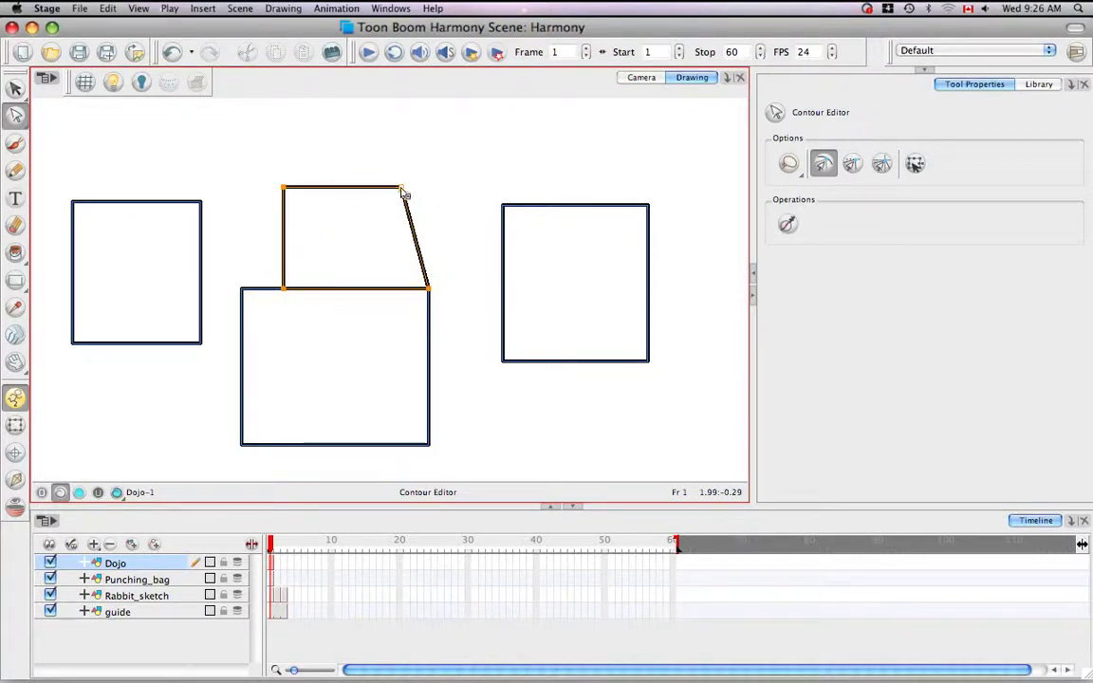
pyautogui.moveTo(403, 194); pyautogui.dragTo(495, 180)
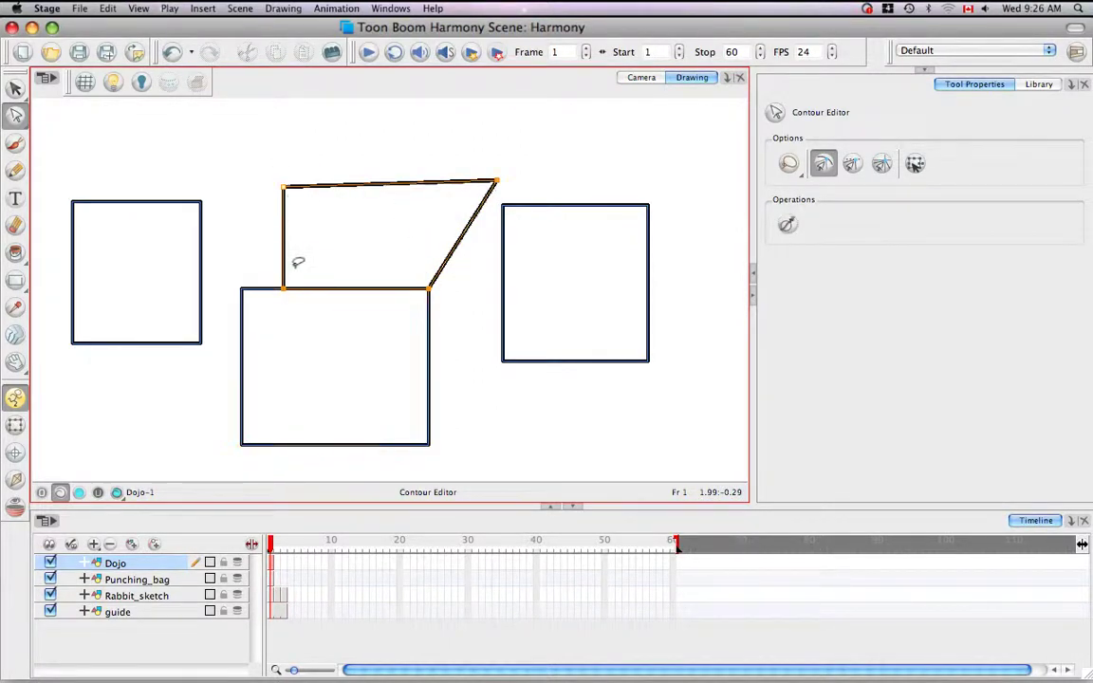
pyautogui.moveTo(283, 187); pyautogui.dragTo(239, 178)
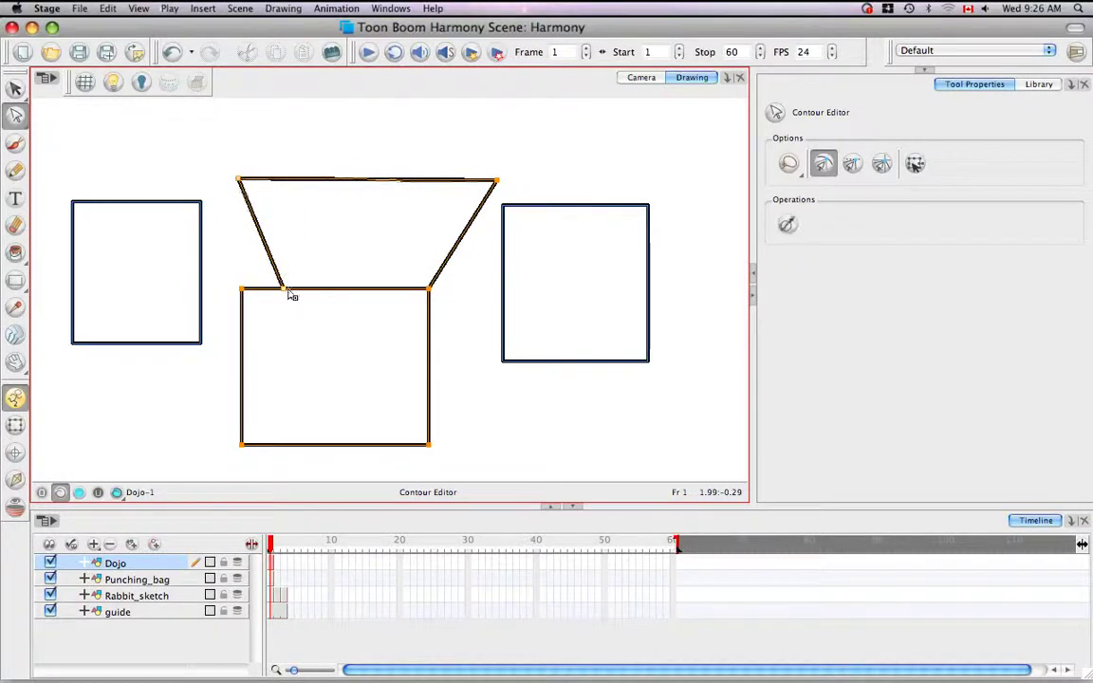
pyautogui.moveTo(283, 287); pyautogui.dragTo(241, 289)
pyautogui.click(294, 302)
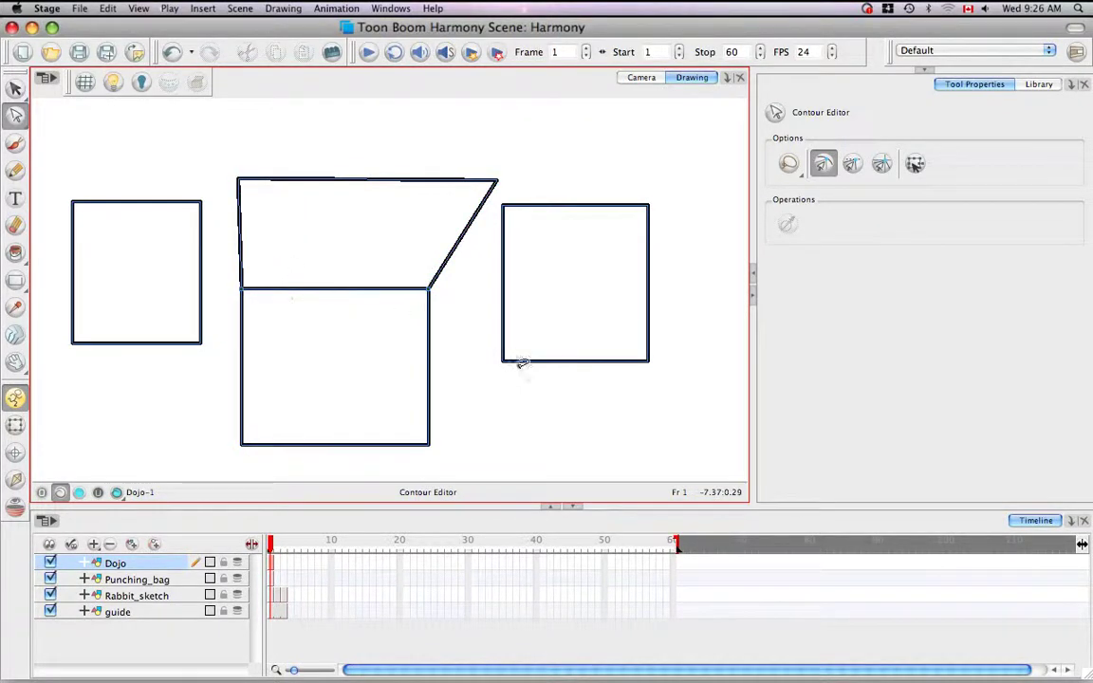
# - Switch snapping to Snap and Align and move the right rectangle flush against the lower middle rectangle's right side with their top edges aligned
pyautogui.click(852, 165)
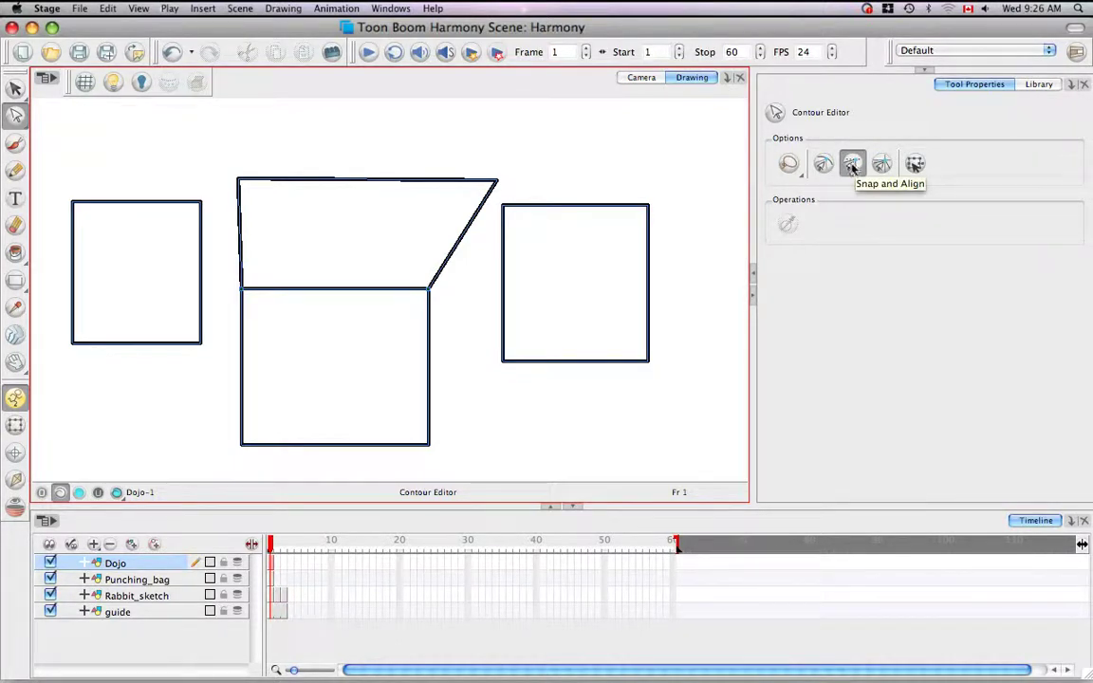
pyautogui.hotkey('alt', 's')
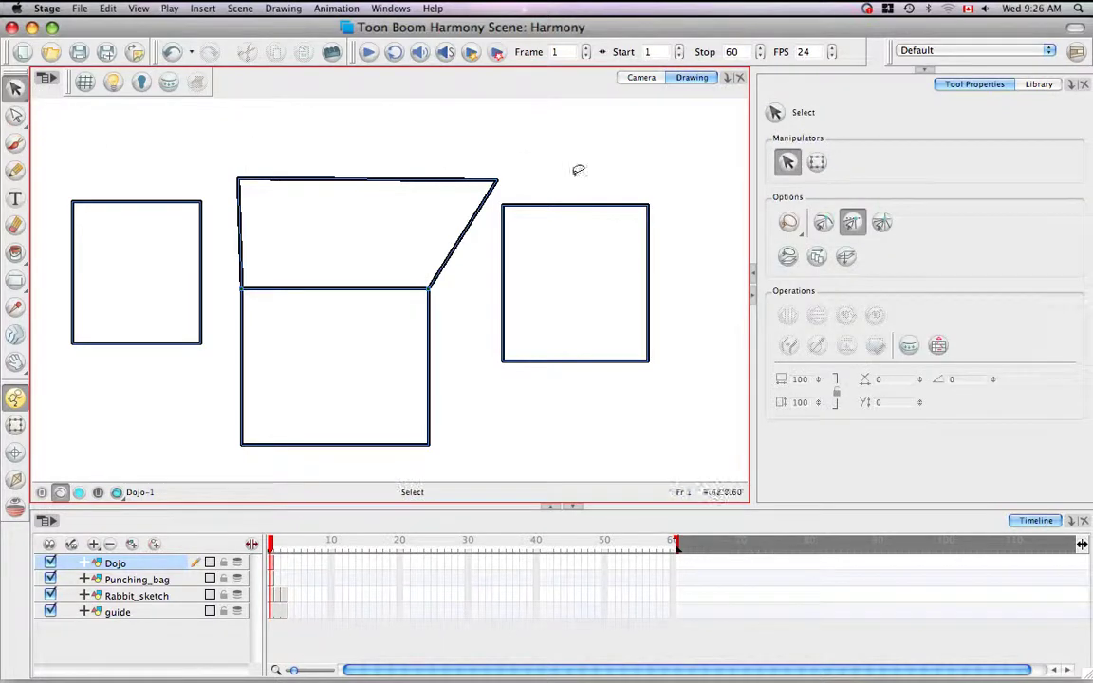
pyautogui.moveTo(578, 170)
pyautogui.mouseDown()
pyautogui.moveTo(658, 166)
pyautogui.moveTo(571, 202)
pyautogui.mouseUp()
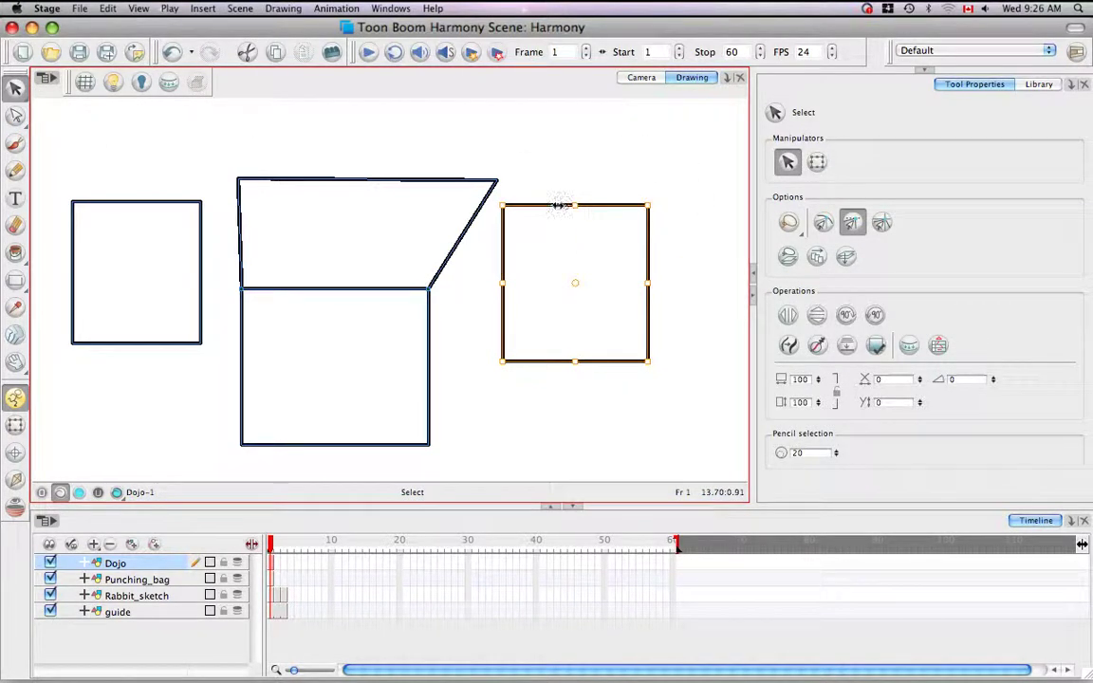
pyautogui.moveTo(508, 221); pyautogui.dragTo(476, 315)
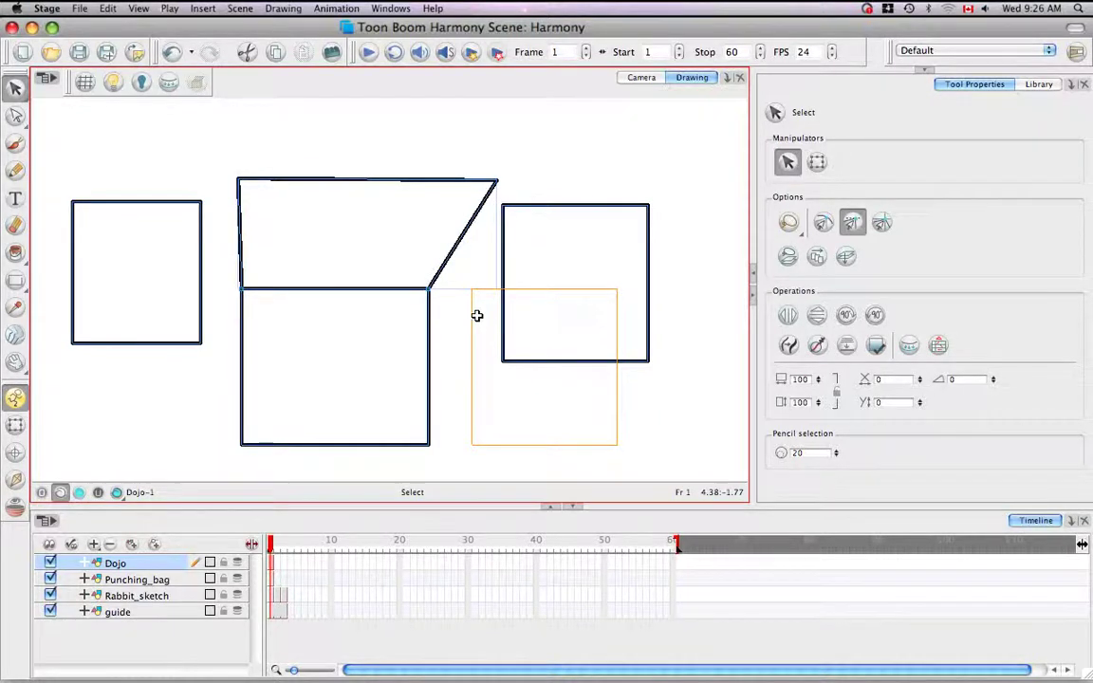
pyautogui.moveTo(476, 316); pyautogui.dragTo(434, 315)
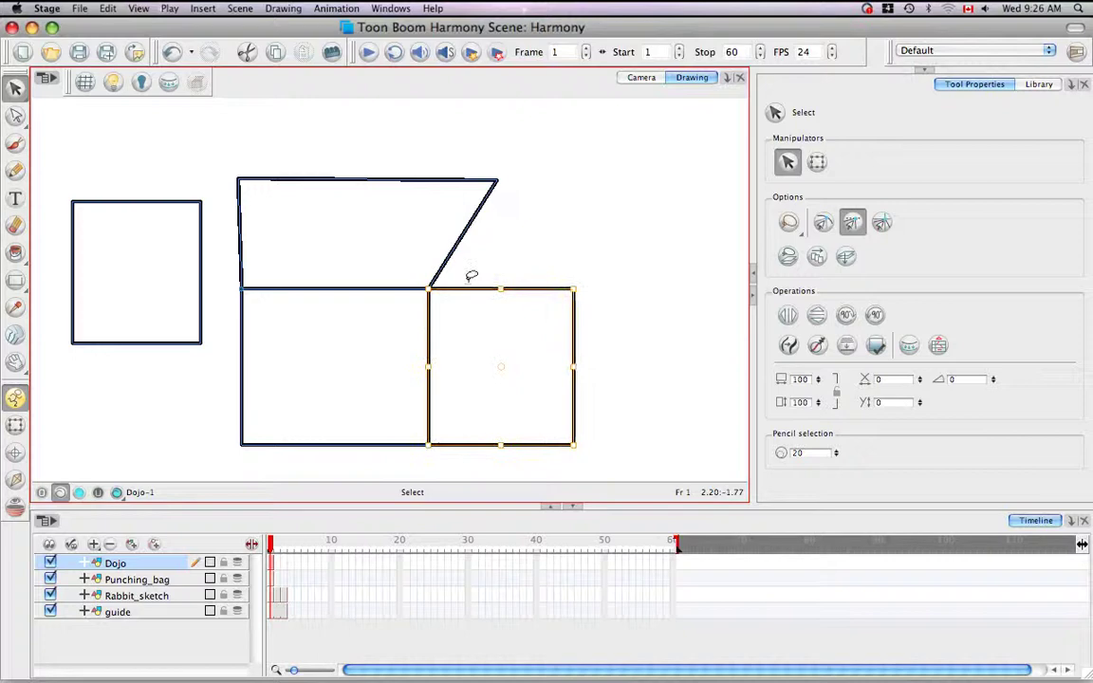
# - Switch the Select tool to Snap to Grid, display the grid and move the far left rectangle beneath the large middle one
pyautogui.click(555, 233)
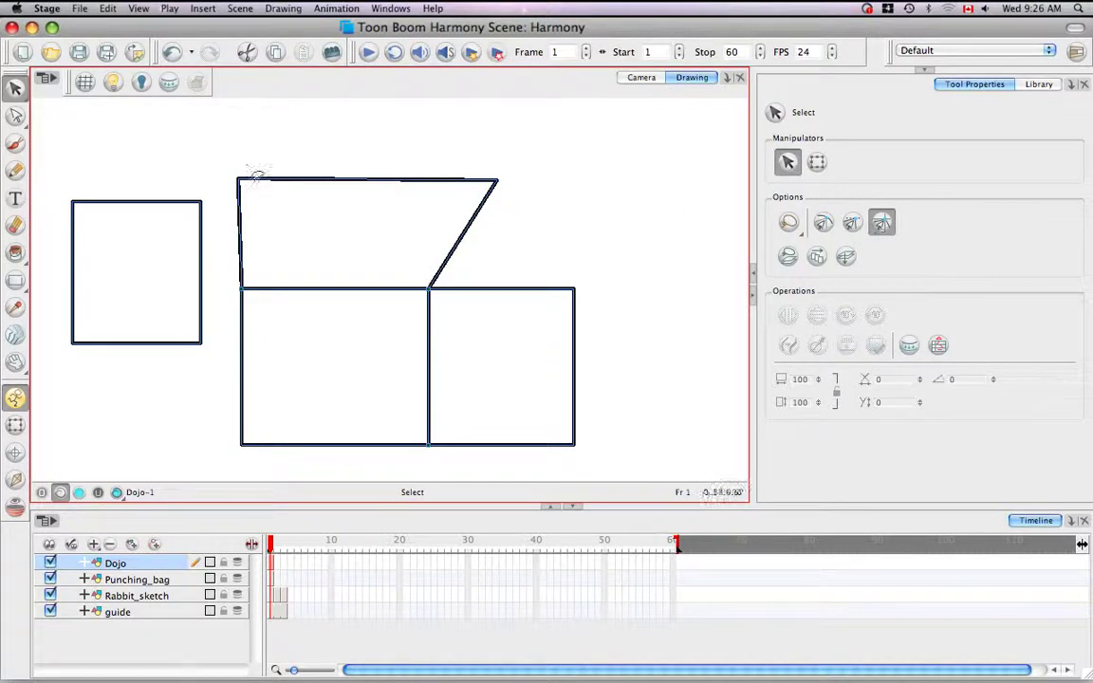
pyautogui.click(83, 85)
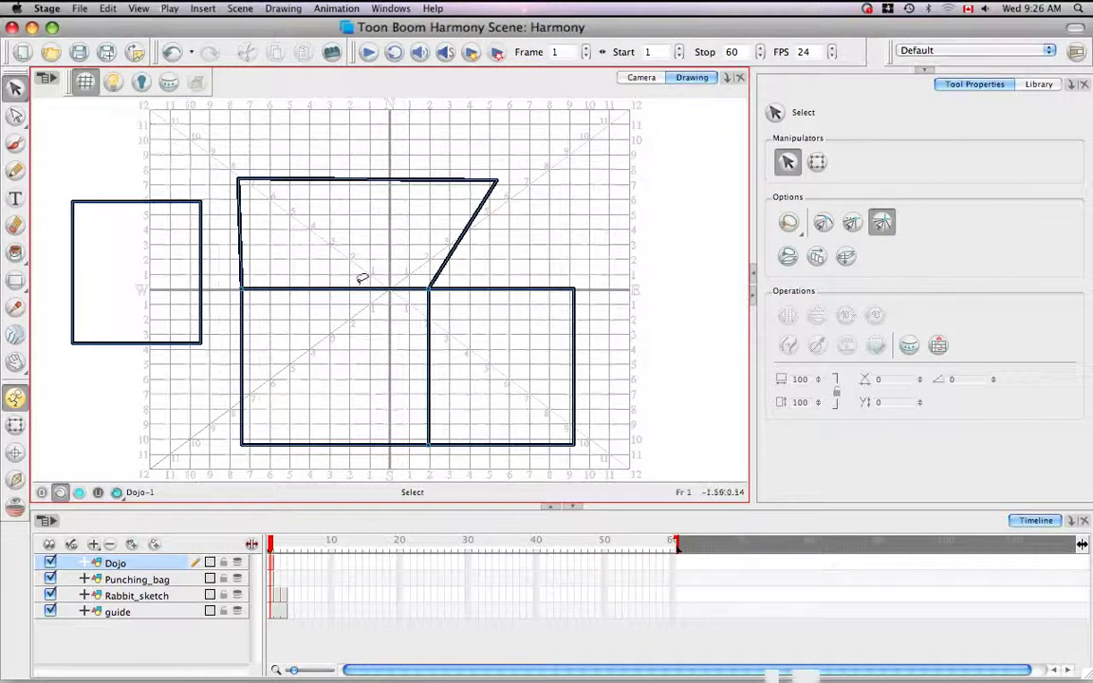
pyautogui.press('space')
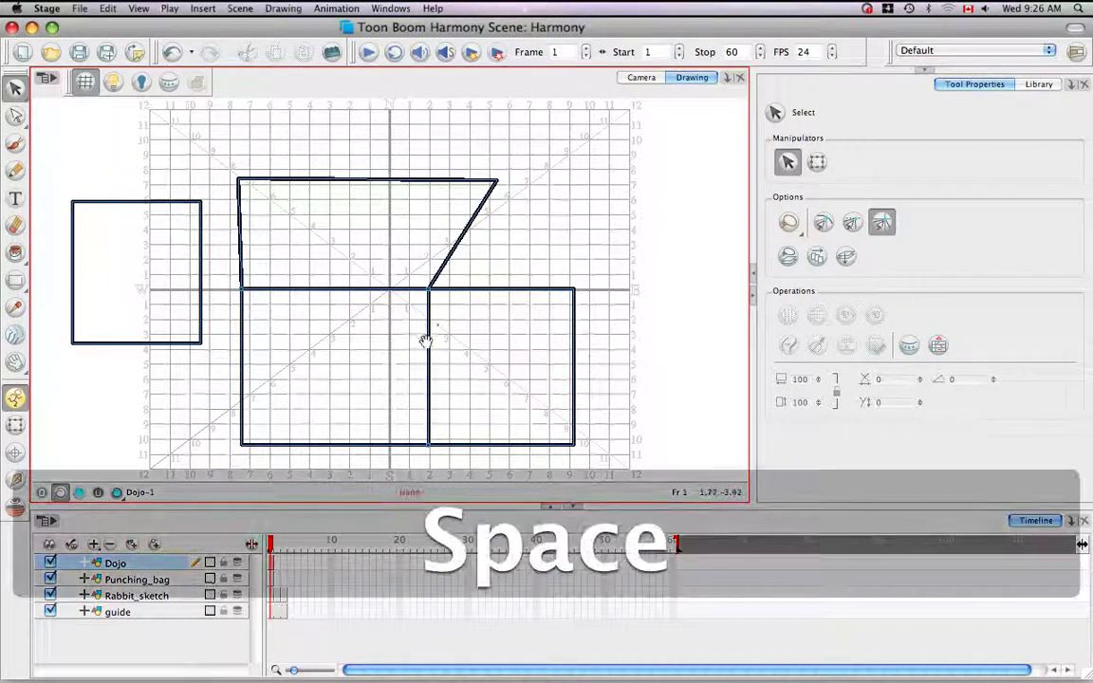
pyautogui.moveTo(429, 339); pyautogui.dragTo(453, 236)
pyautogui.click(177, 234)
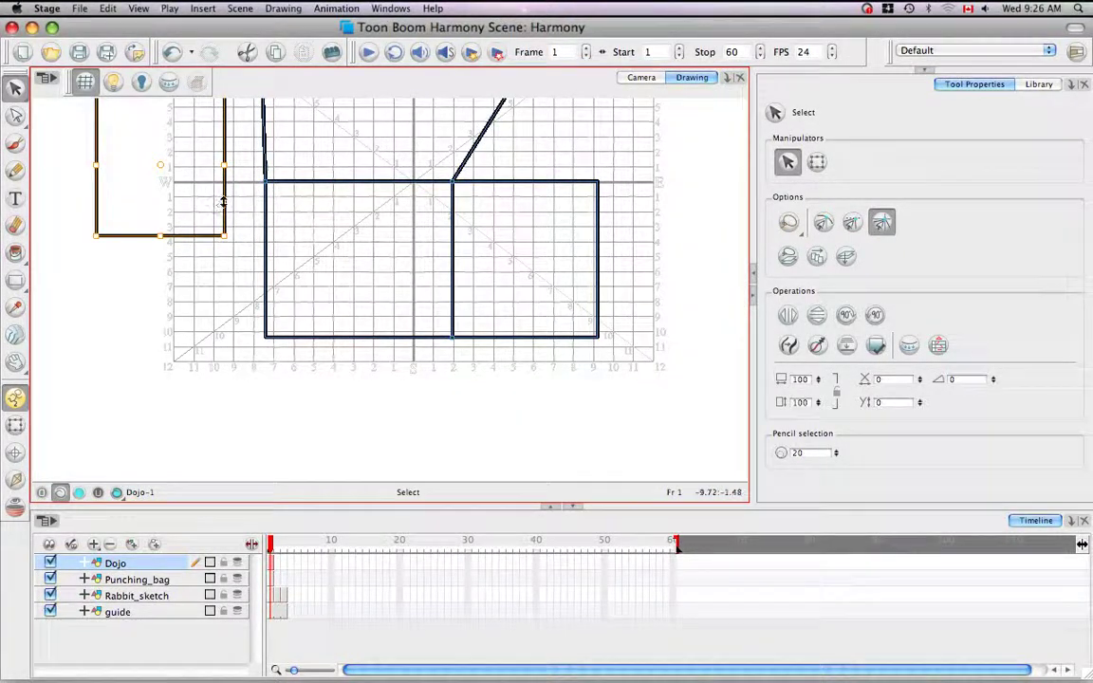
pyautogui.moveTo(220, 204)
pyautogui.mouseDown()
pyautogui.moveTo(234, 317)
pyautogui.moveTo(396, 312)
pyautogui.moveTo(402, 337)
pyautogui.moveTo(399, 295)
pyautogui.moveTo(388, 407)
pyautogui.moveTo(398, 457)
pyautogui.mouseUp()
pyautogui.press('space')
pyautogui.moveTo(490, 424); pyautogui.dragTo(491, 309)
pyautogui.click(515, 290)
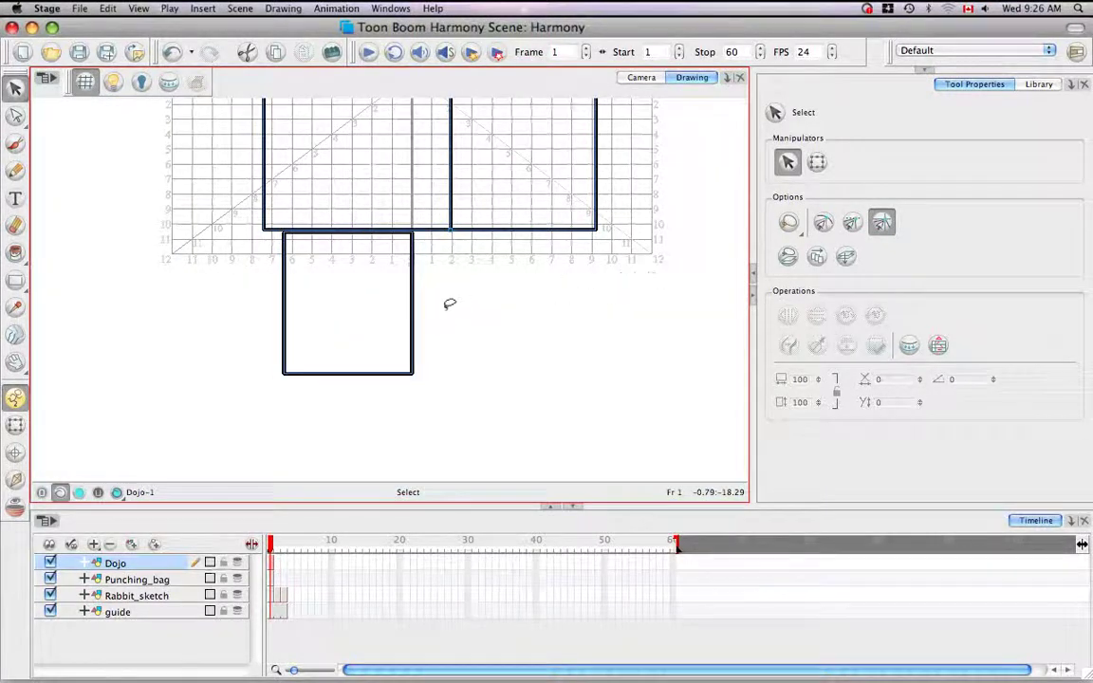
# - Replace Snap to Grid with Snap to Contour and Snap and Align, and stretch the lowest rectangle's top-right corner to the shared corner above
pyautogui.click(362, 369)
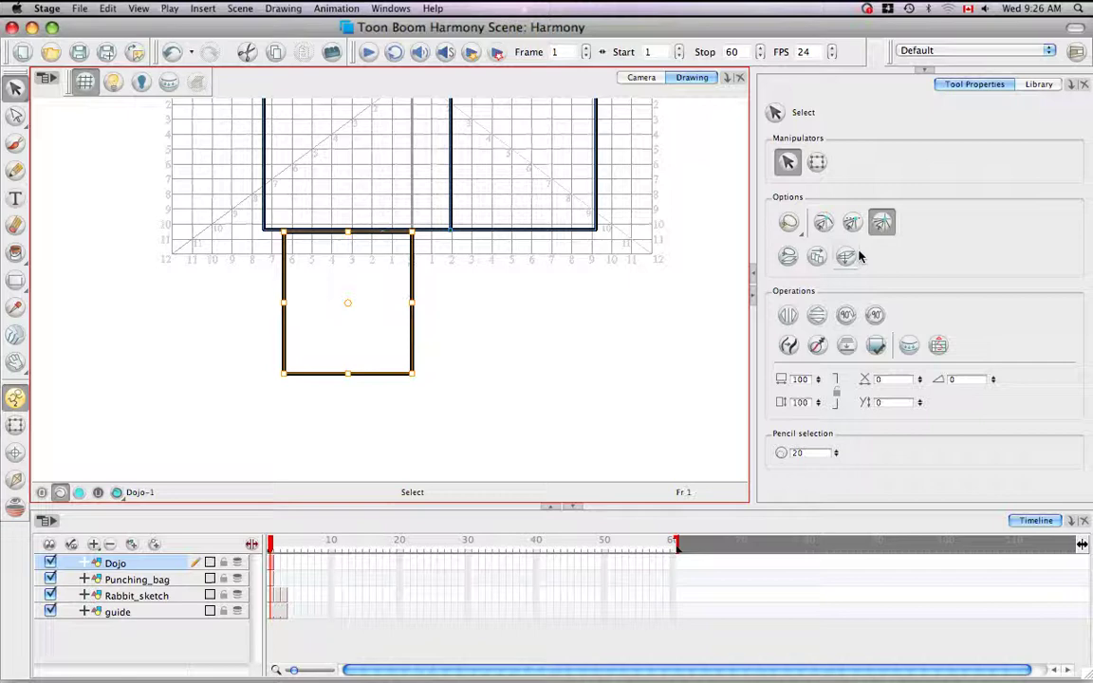
pyautogui.click(885, 225)
pyautogui.click(825, 223)
pyautogui.click(854, 224)
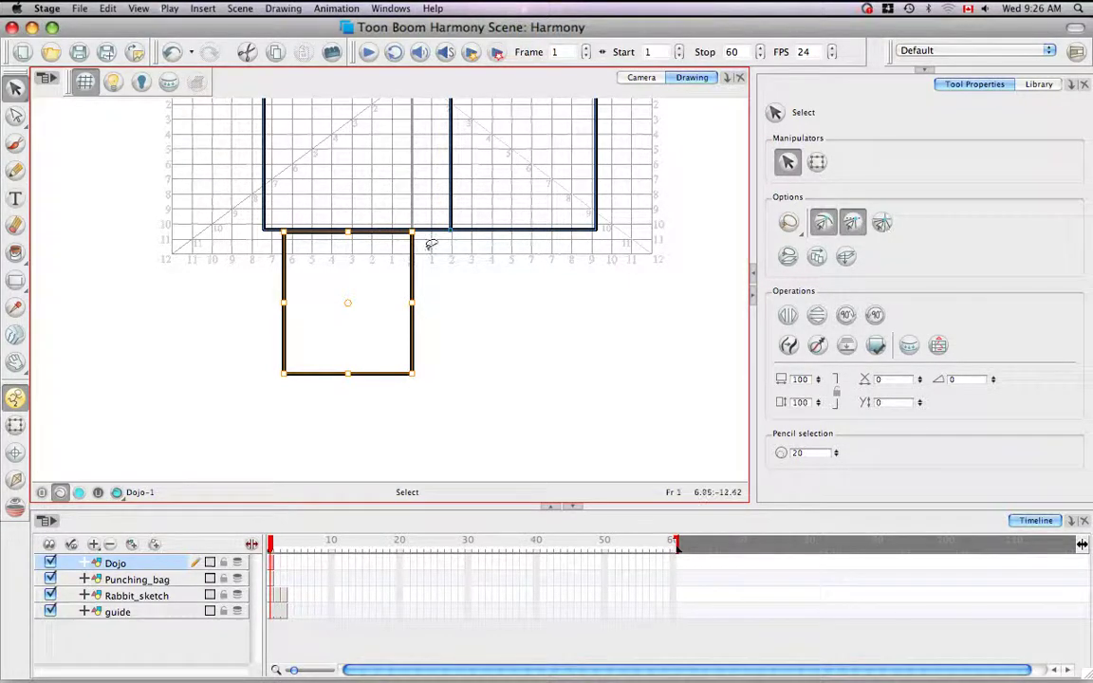
pyautogui.click(314, 246)
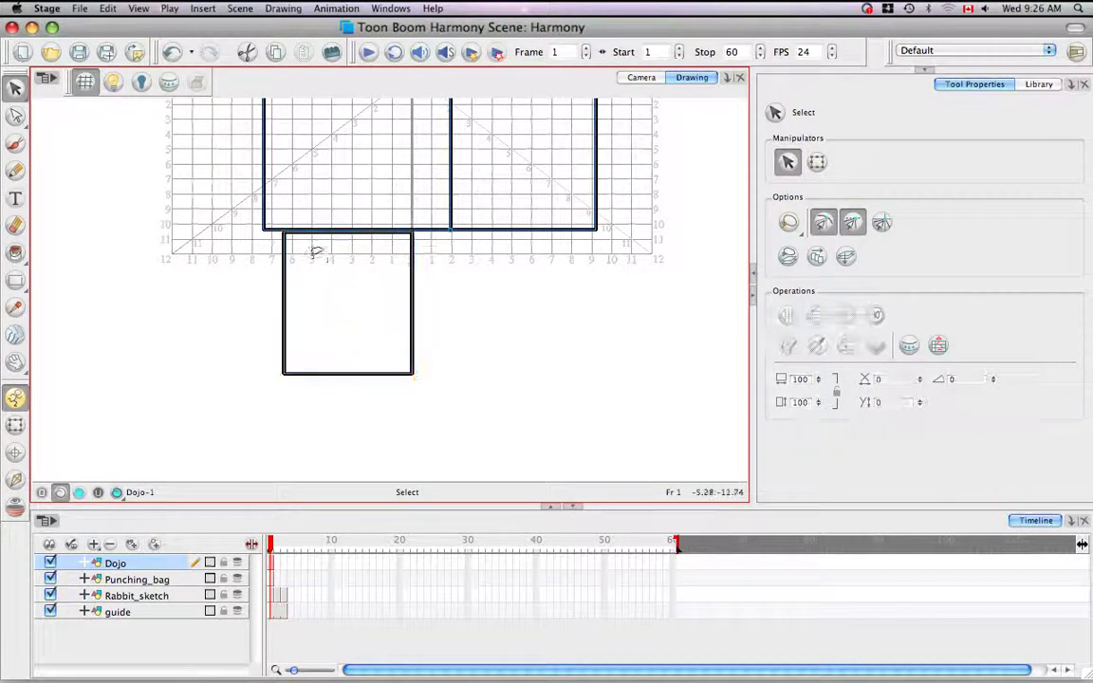
pyautogui.click(413, 236)
pyautogui.moveTo(413, 234); pyautogui.dragTo(450, 229)
pyautogui.click(592, 240)
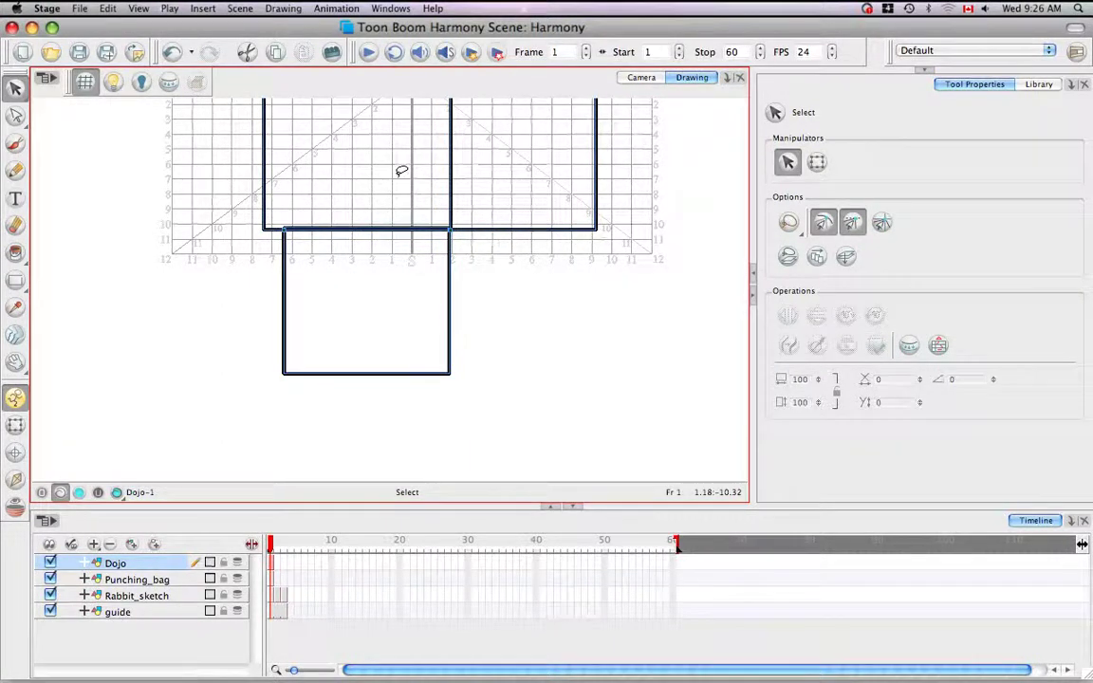
# - With the Contour Editor, pull the right box's bottom-right corner straight down and snap the lowest rectangle's bottom-right corner to it
pyautogui.click(15, 115)
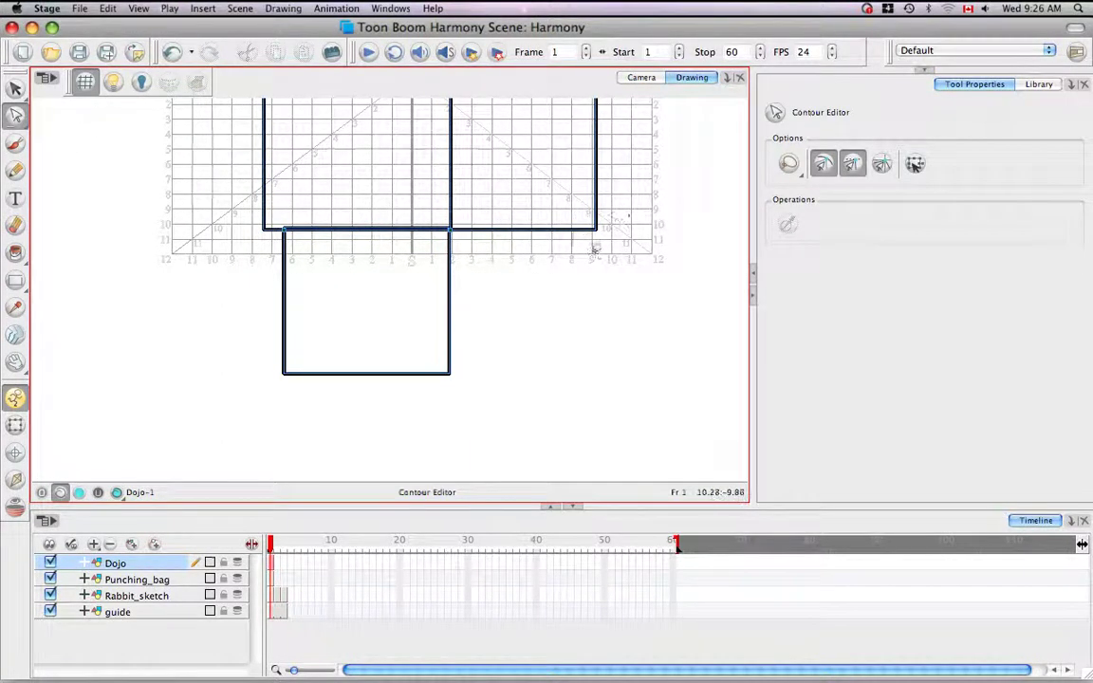
pyautogui.moveTo(596, 229); pyautogui.dragTo(597, 305)
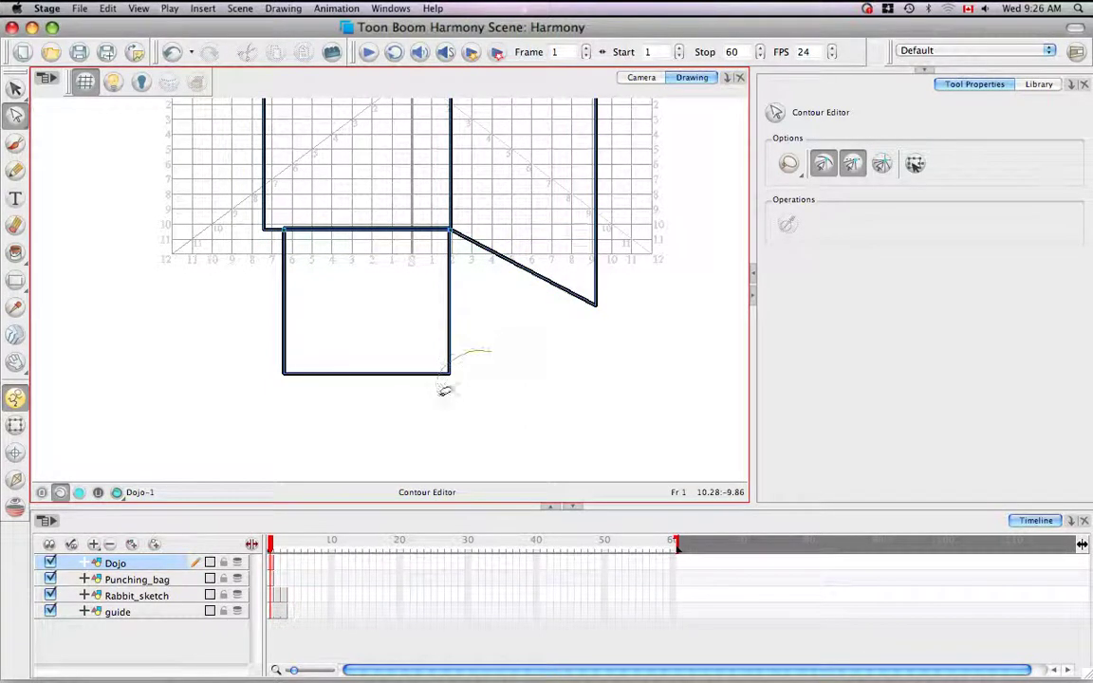
pyautogui.moveTo(450, 373); pyautogui.dragTo(596, 306)
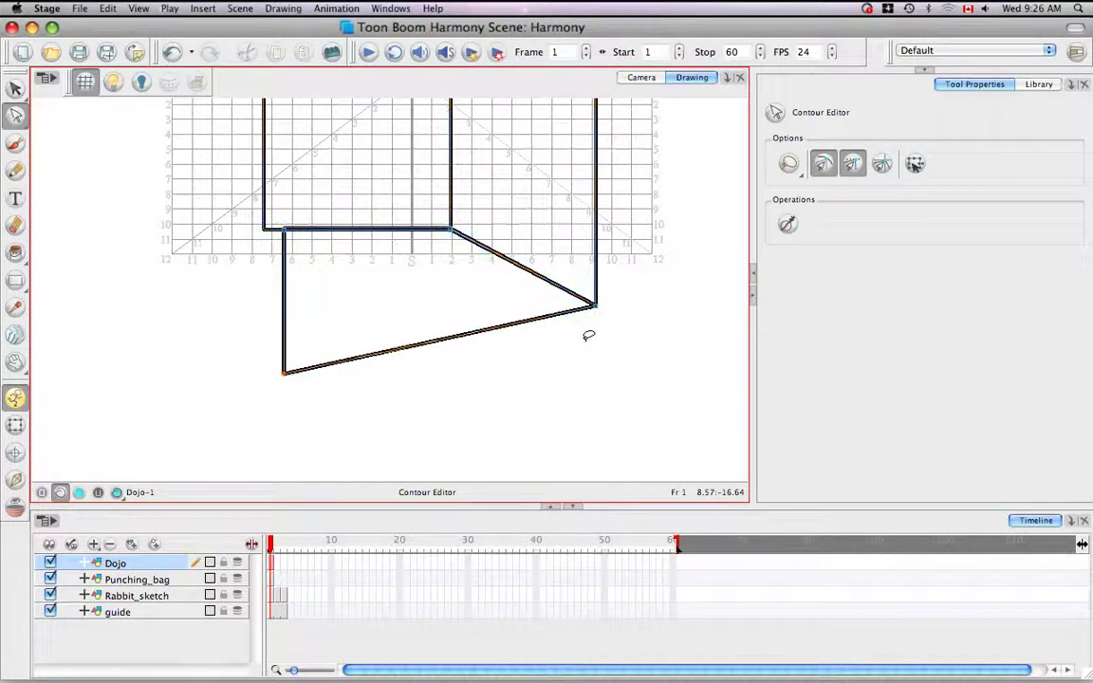
# - Move the lowest shape's bottom-left corner outward, level with its bottom-right corner, and snap its top-left corner to the large rectangle's bottom-left corner
pyautogui.click(310, 335)
pyautogui.moveTo(311, 378); pyautogui.dragTo(290, 242)
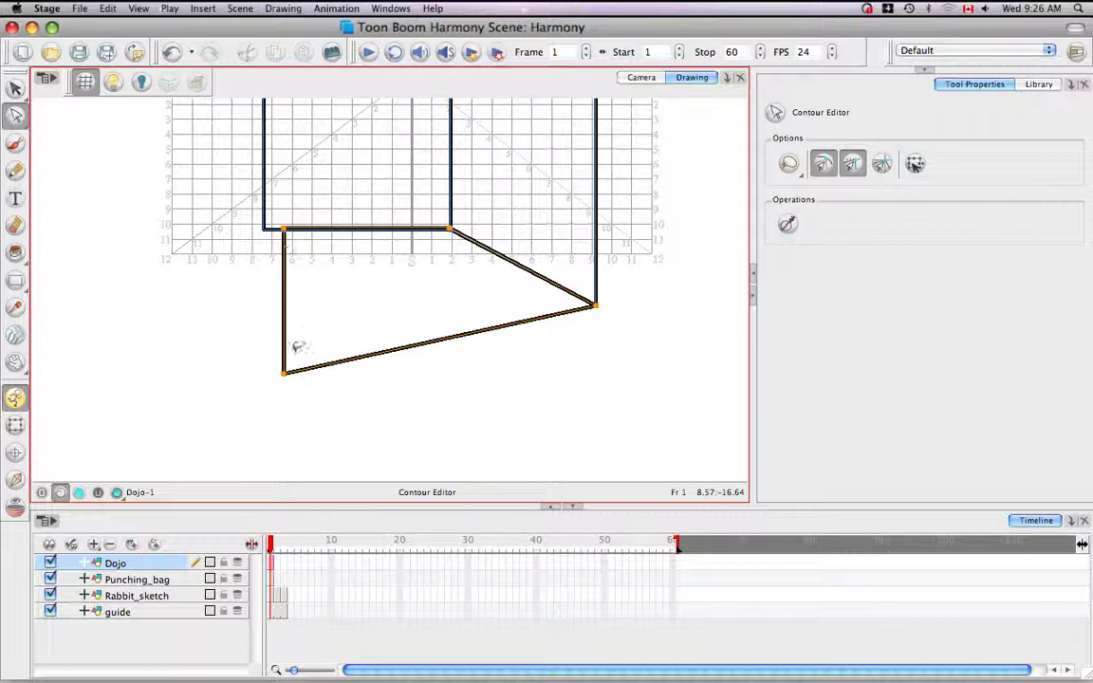
pyautogui.moveTo(284, 373); pyautogui.dragTo(215, 311)
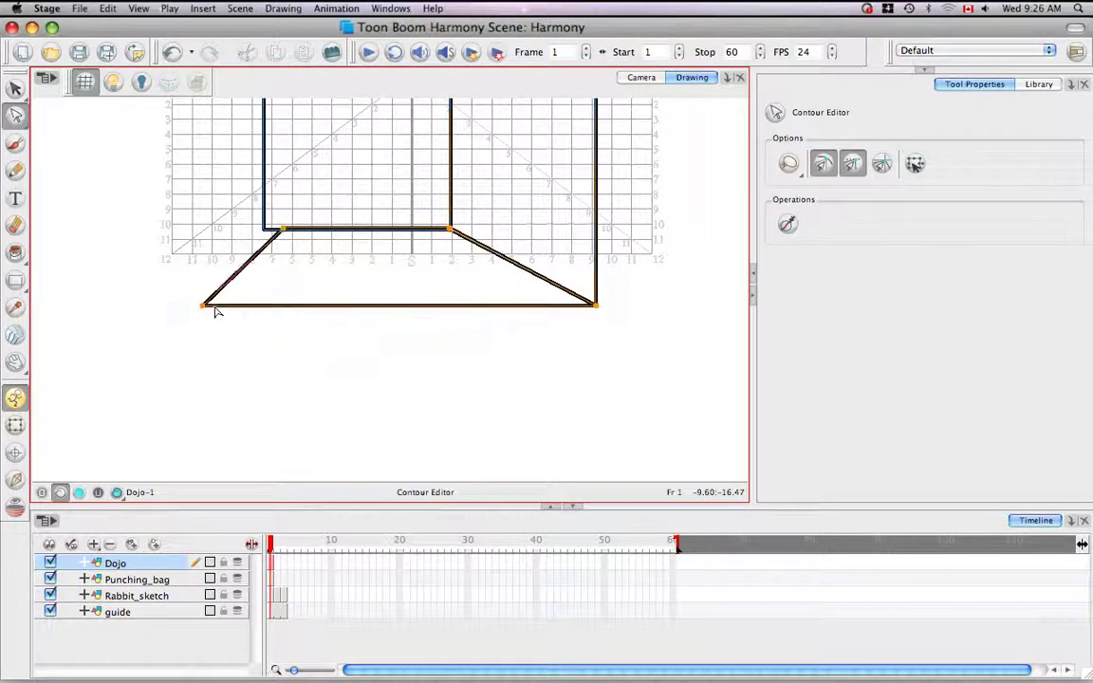
pyautogui.click(286, 228)
pyautogui.click(284, 219)
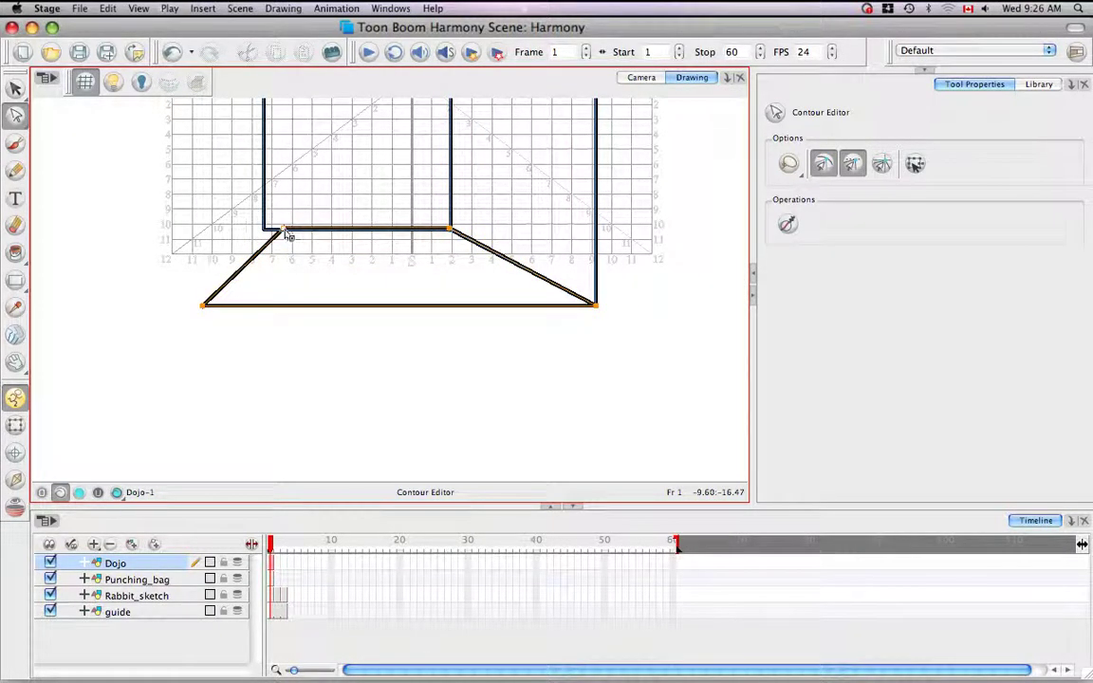
pyautogui.moveTo(285, 230); pyautogui.dragTo(265, 229)
pyautogui.click(438, 221)
pyautogui.click(446, 229)
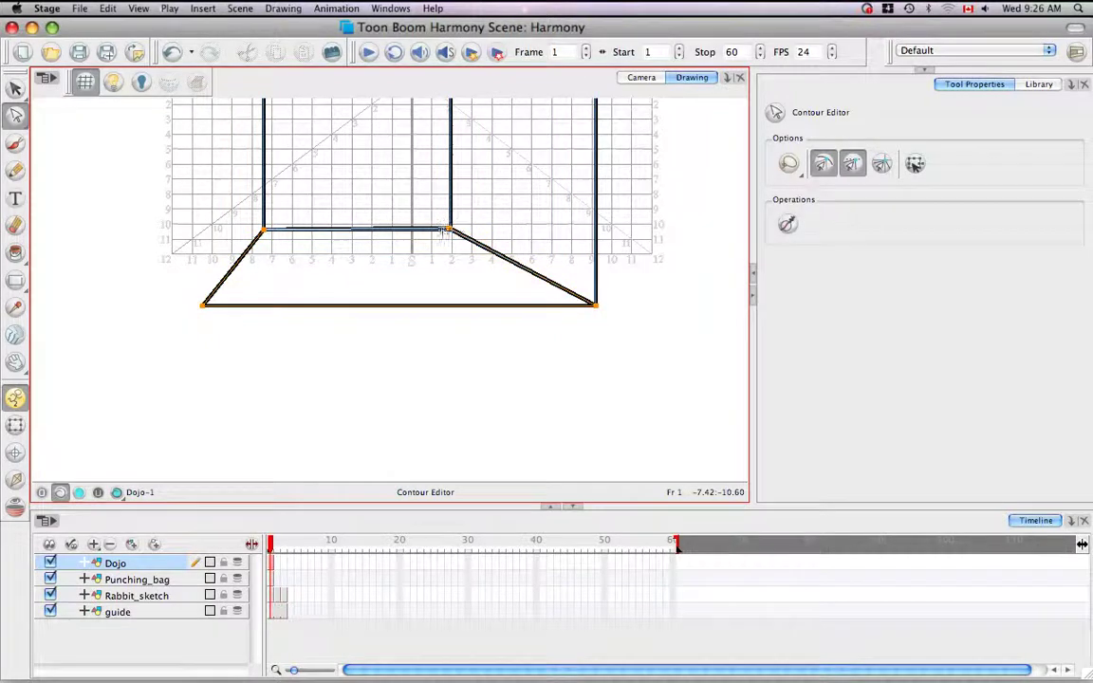
pyautogui.click(470, 320)
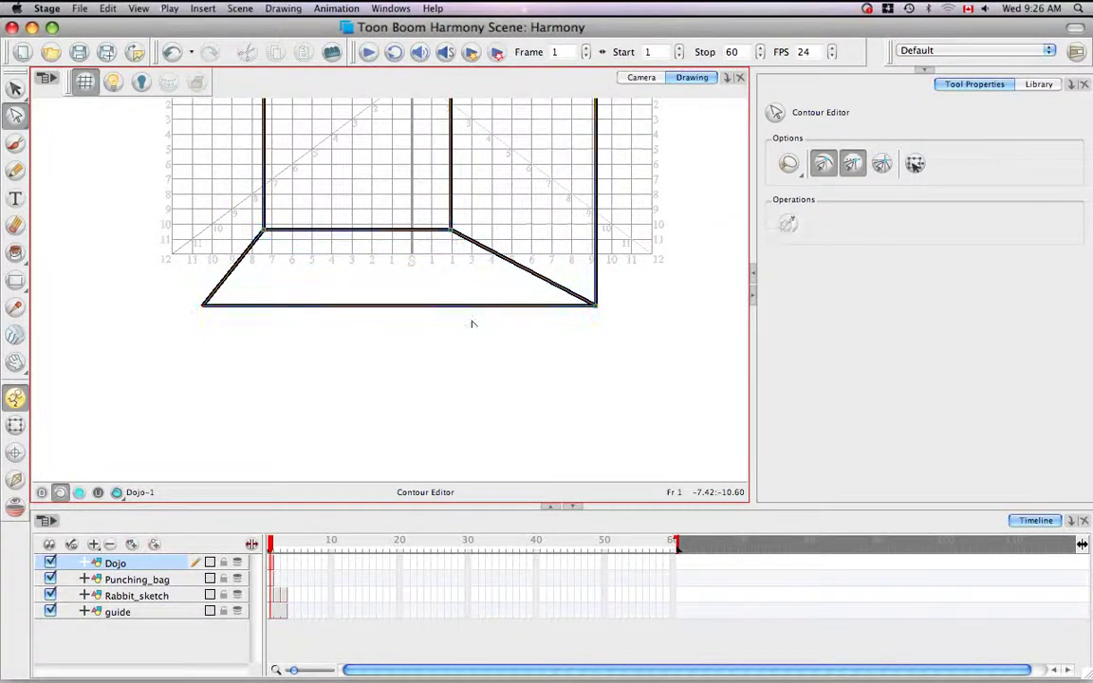
# - Select all the Dojo shapes and, with the Select tool, move the whole drawing straight up about 5 grid squares
pyautogui.hotkey('shift', 'm')
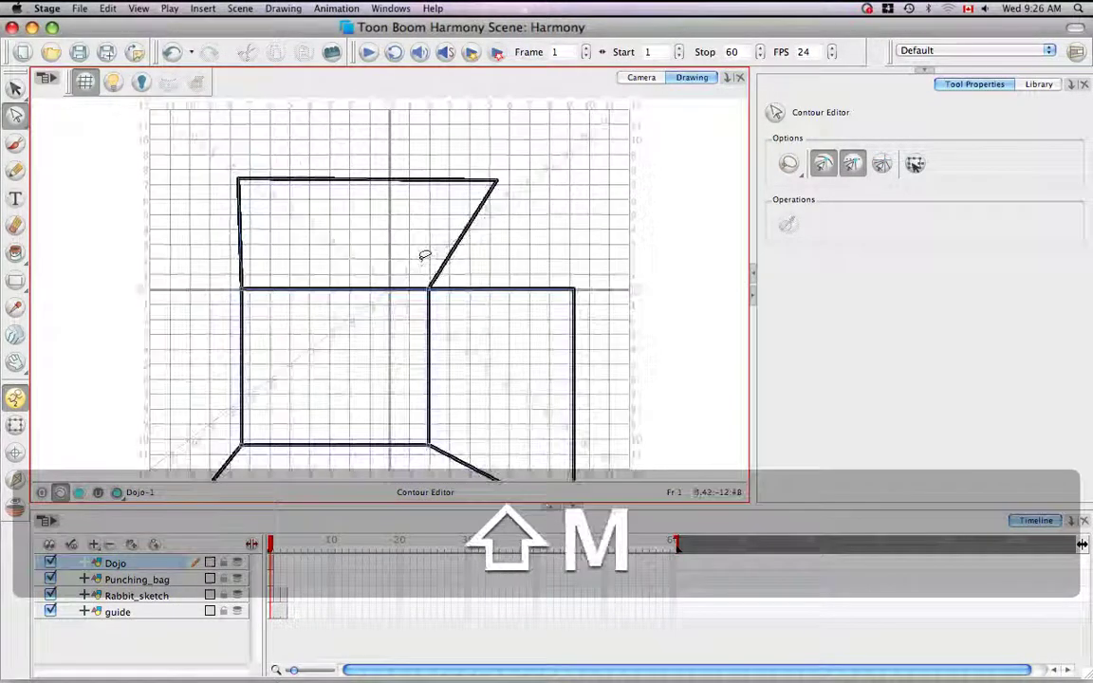
pyautogui.press('space')
pyautogui.moveTo(531, 297); pyautogui.dragTo(556, 237)
pyautogui.press('super+minus')
pyautogui.press('super+minus')
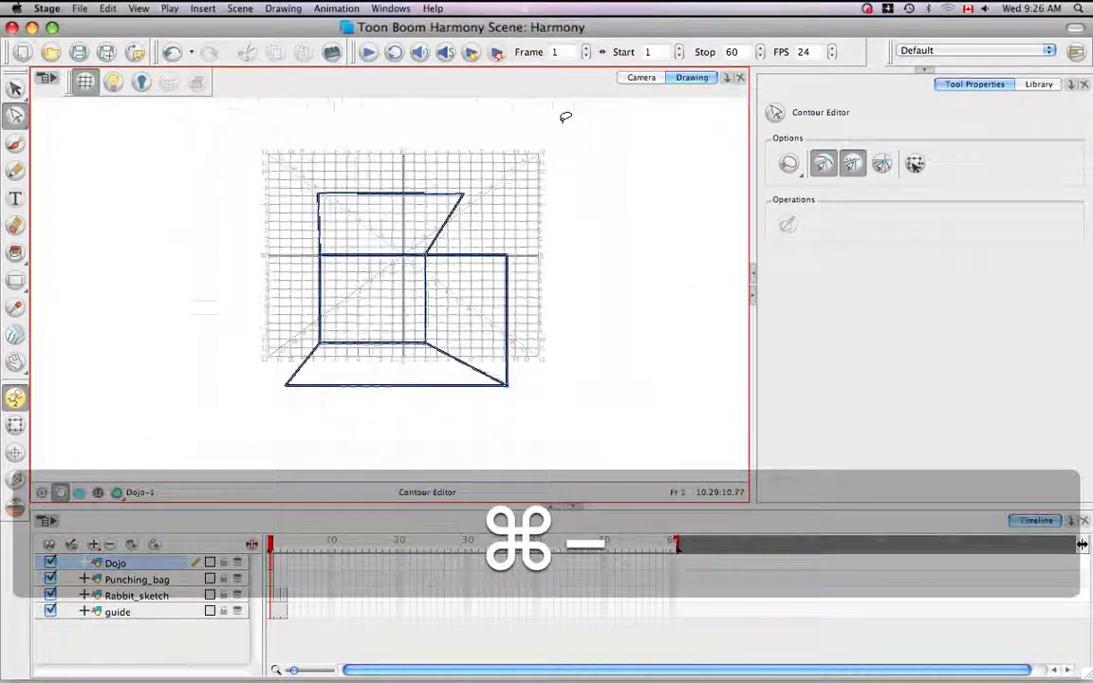
pyautogui.moveTo(496, 181)
pyautogui.mouseDown()
pyautogui.moveTo(500, 492)
pyautogui.moveTo(414, 286)
pyautogui.mouseUp()
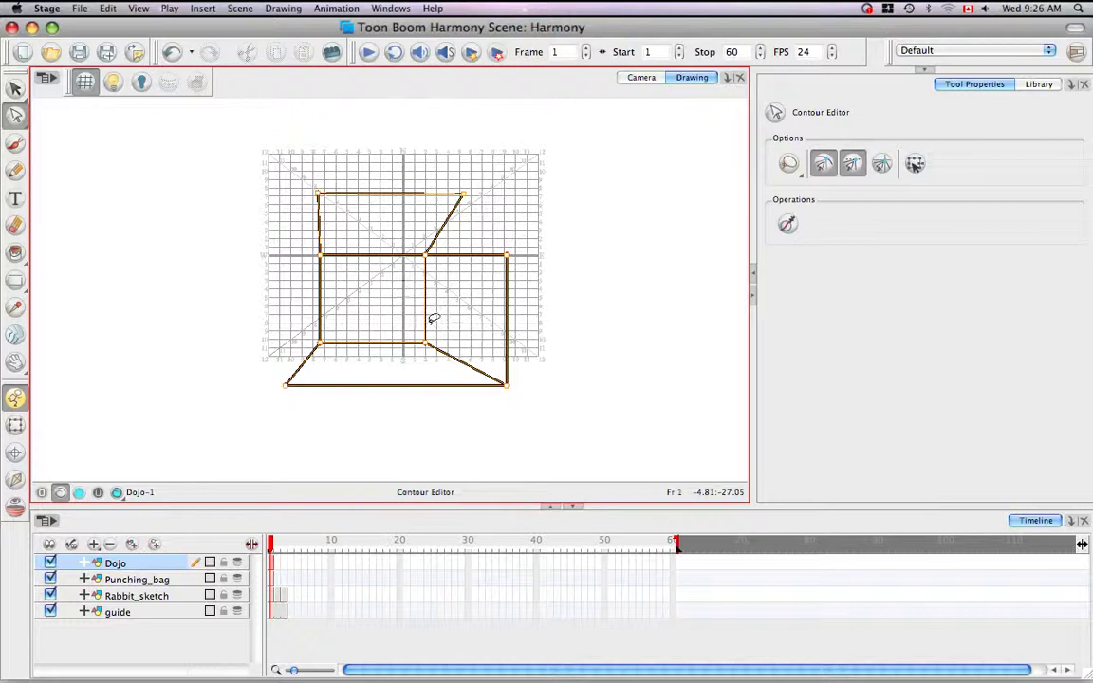
pyautogui.hotkey('alt', 'v')
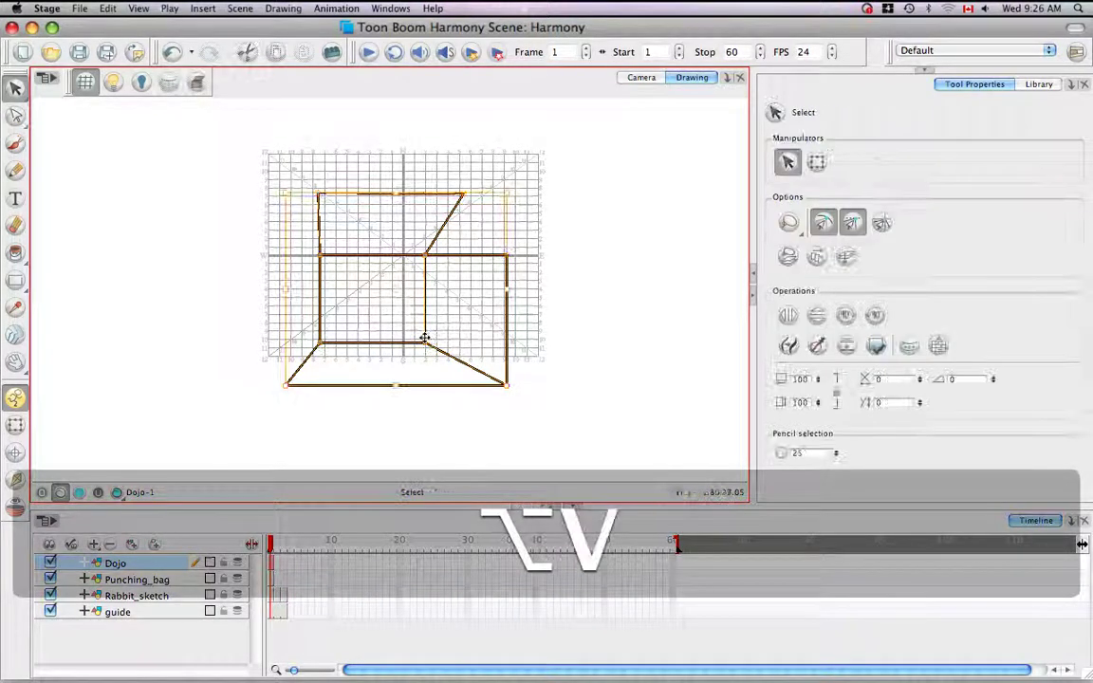
pyautogui.click(427, 348)
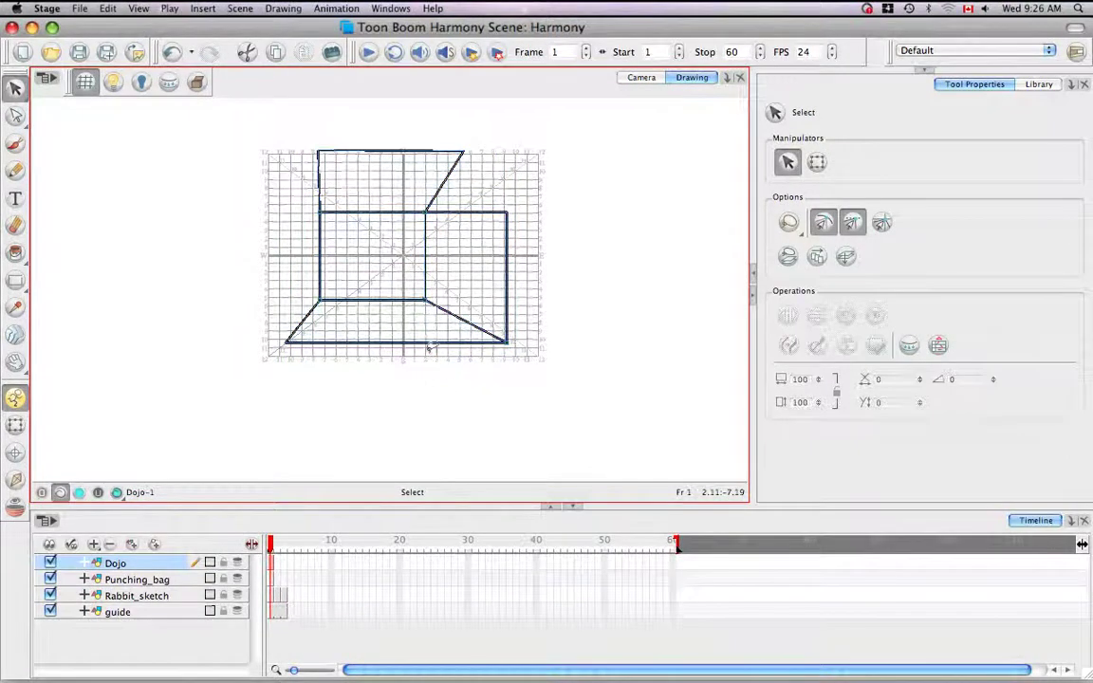
# - With the Contour Editor, extend the top shape's top-right corner above the right box's outer edge and snap the box's top-right corner to it
pyautogui.press('super+equal')
pyautogui.press('super+equal')
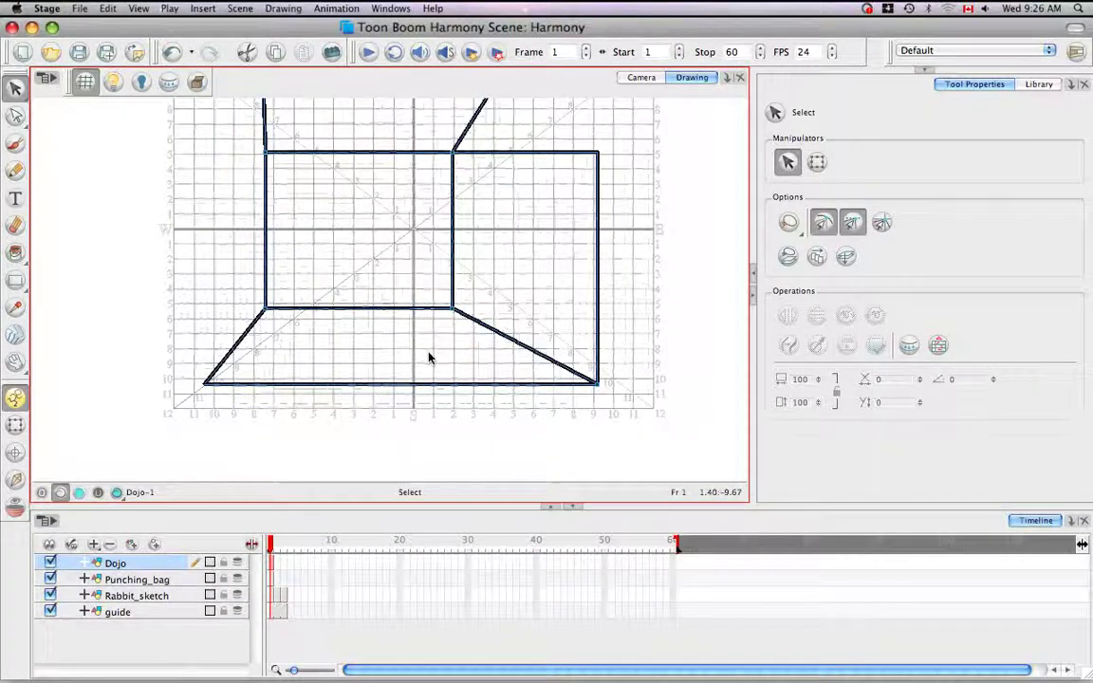
pyautogui.press('space')
pyautogui.moveTo(615, 227); pyautogui.dragTo(595, 258)
pyautogui.click(505, 147)
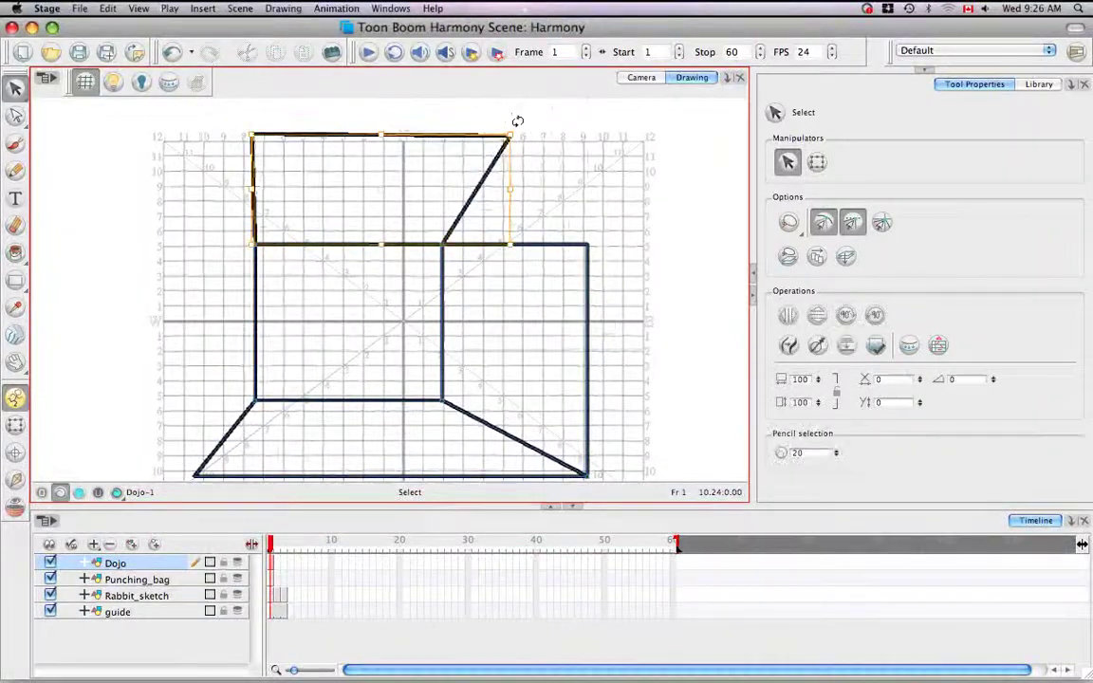
pyautogui.hotkey('alt', 'a')
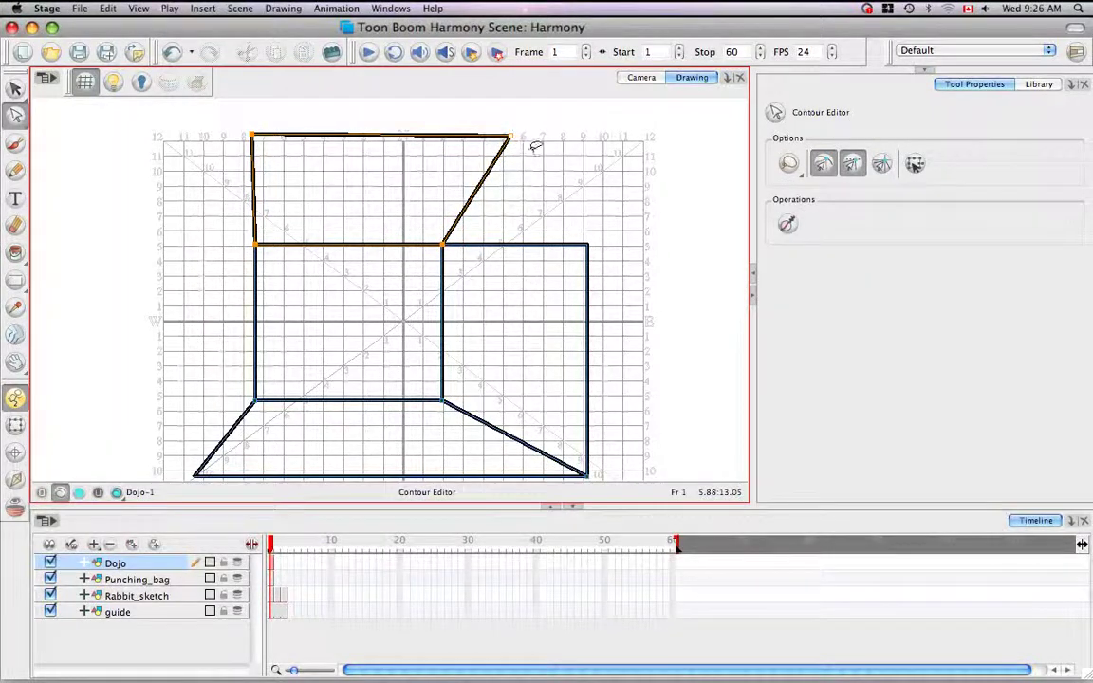
pyautogui.moveTo(517, 131)
pyautogui.mouseDown()
pyautogui.moveTo(590, 153)
pyautogui.moveTo(588, 139)
pyautogui.mouseUp()
pyautogui.click(588, 251)
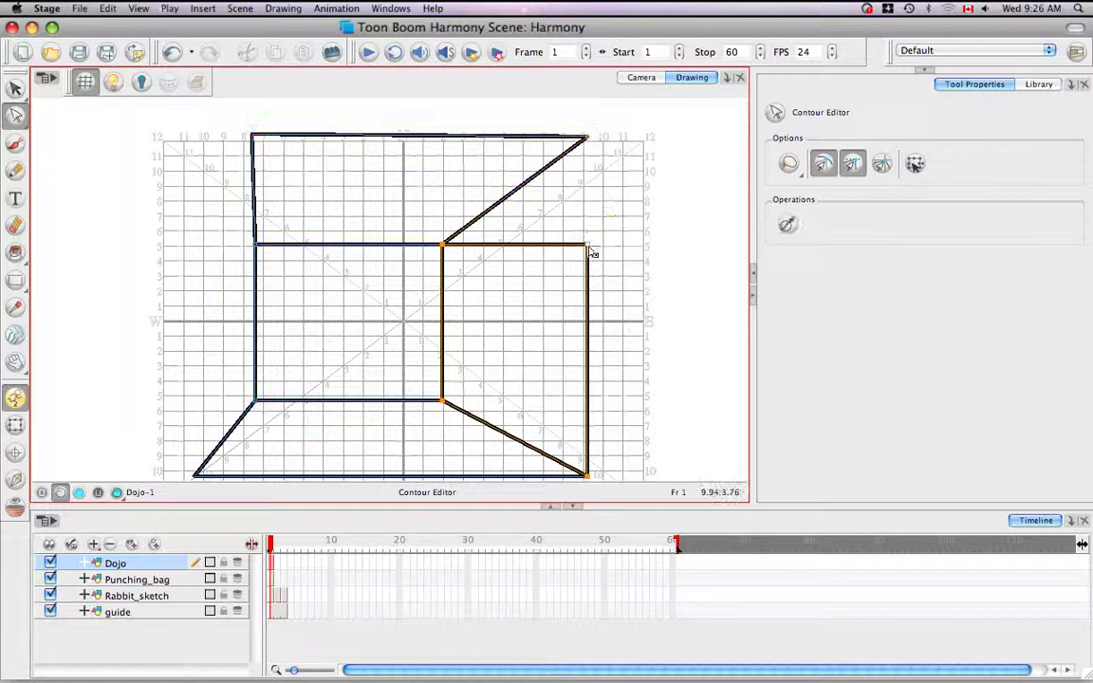
pyautogui.click(597, 153)
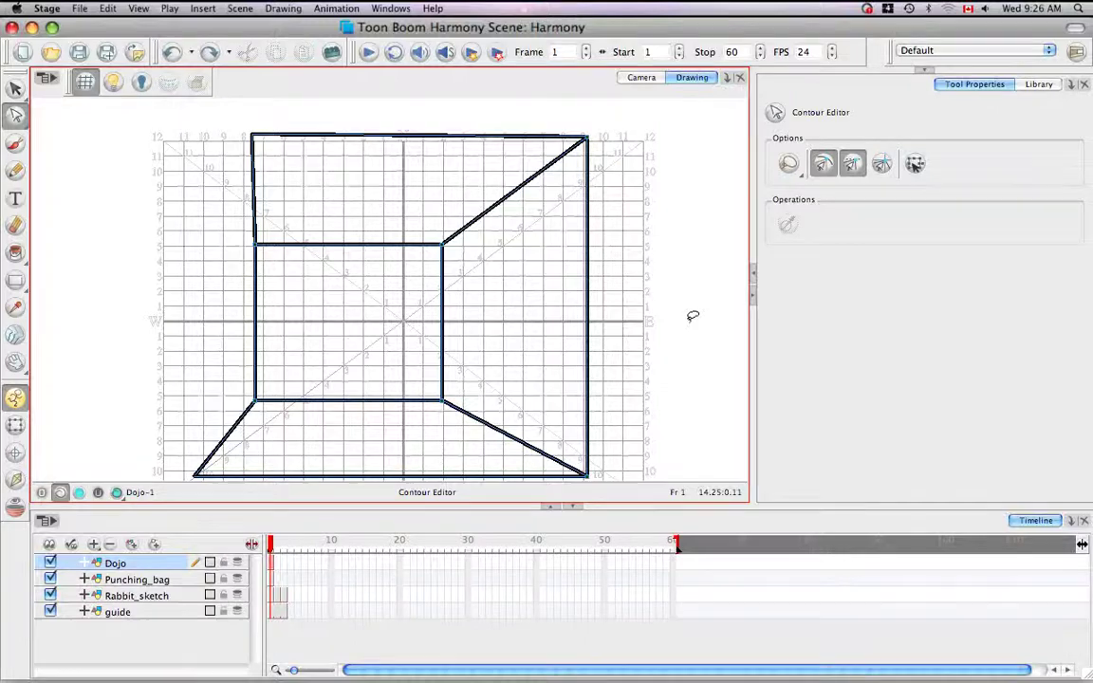
# - With the Select tool, select the right-hand shape and move its pivot point near the upper-left corner of its bounding box
pyautogui.hotkey('alt', 'v')
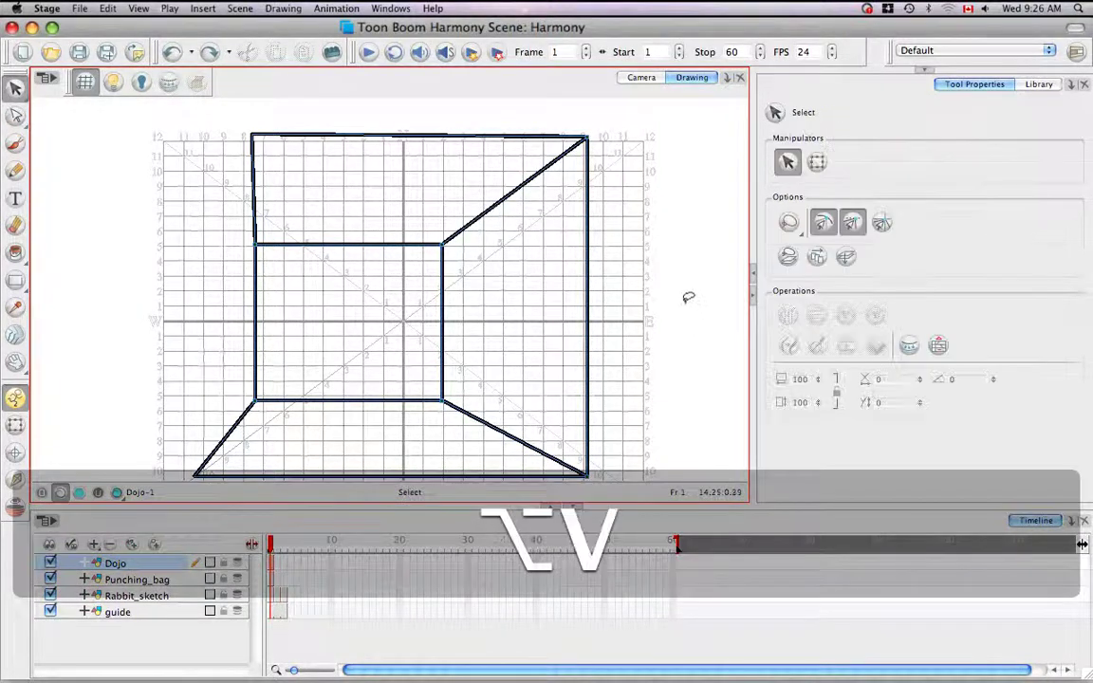
pyautogui.moveTo(528, 295); pyautogui.dragTo(520, 300)
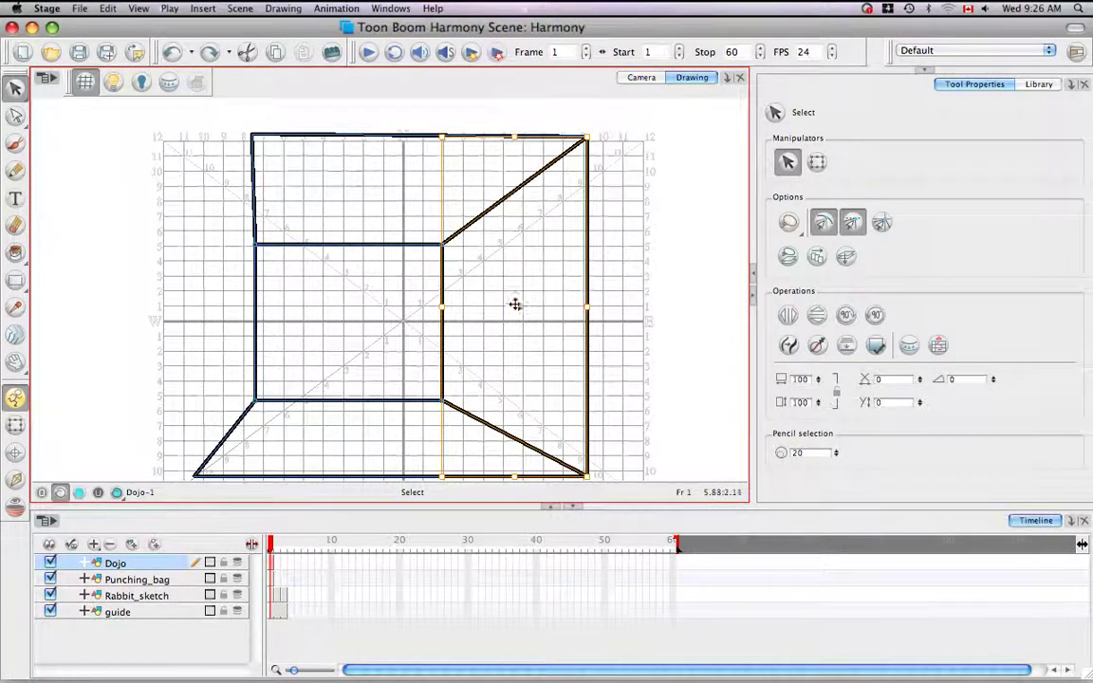
pyautogui.moveTo(515, 307)
pyautogui.mouseDown()
pyautogui.moveTo(479, 178)
pyautogui.moveTo(451, 147)
pyautogui.mouseUp()
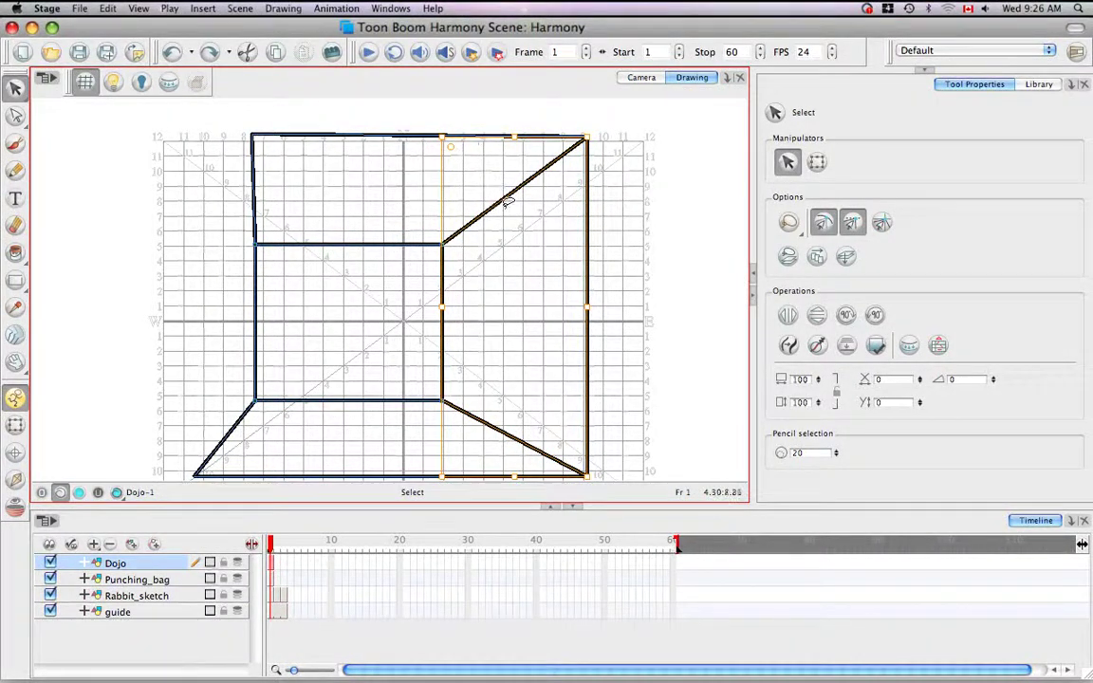
pyautogui.click(683, 249)
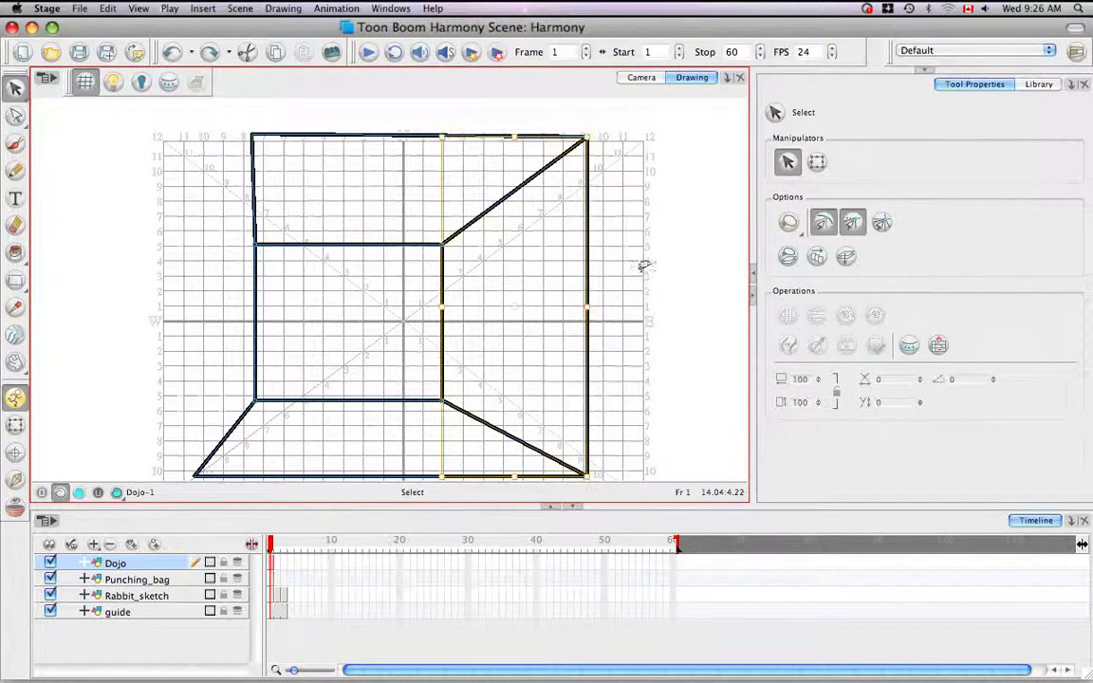
pyautogui.hotkey('ctrl', 'a')
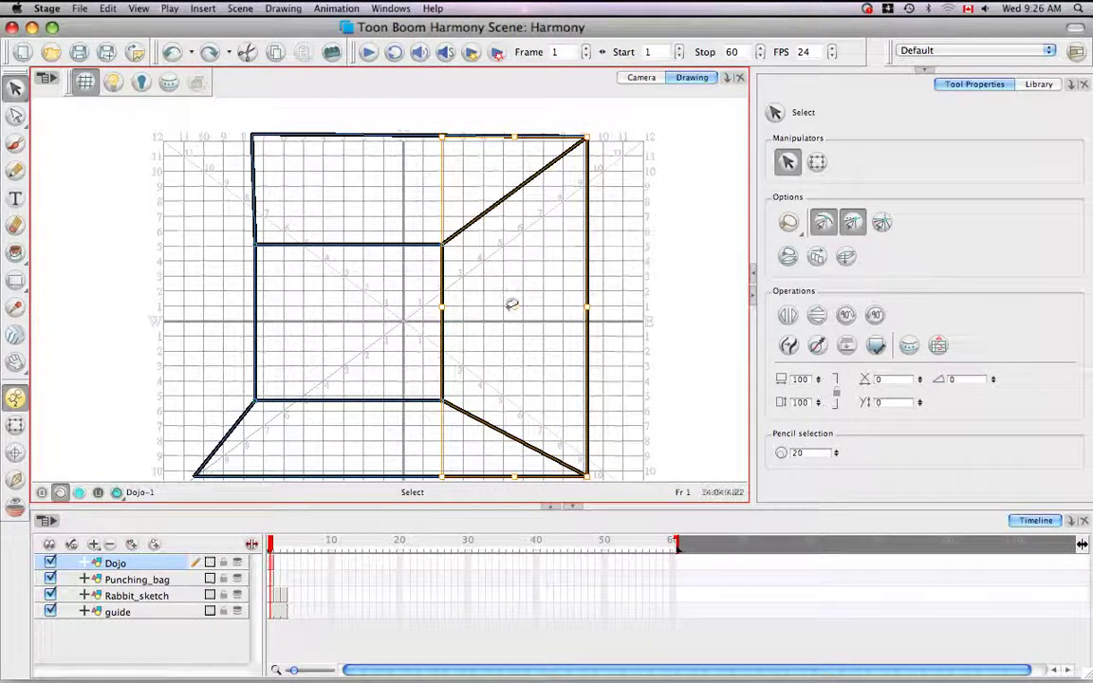
pyautogui.click(512, 305)
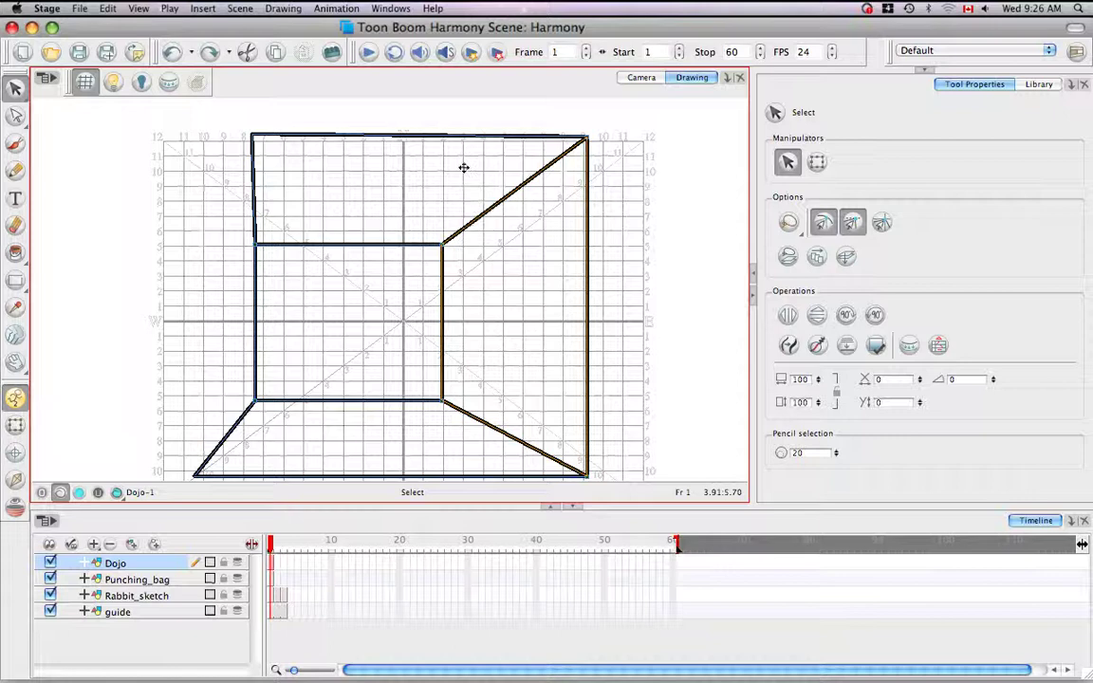
pyautogui.hotkey('ctrl', 'a')
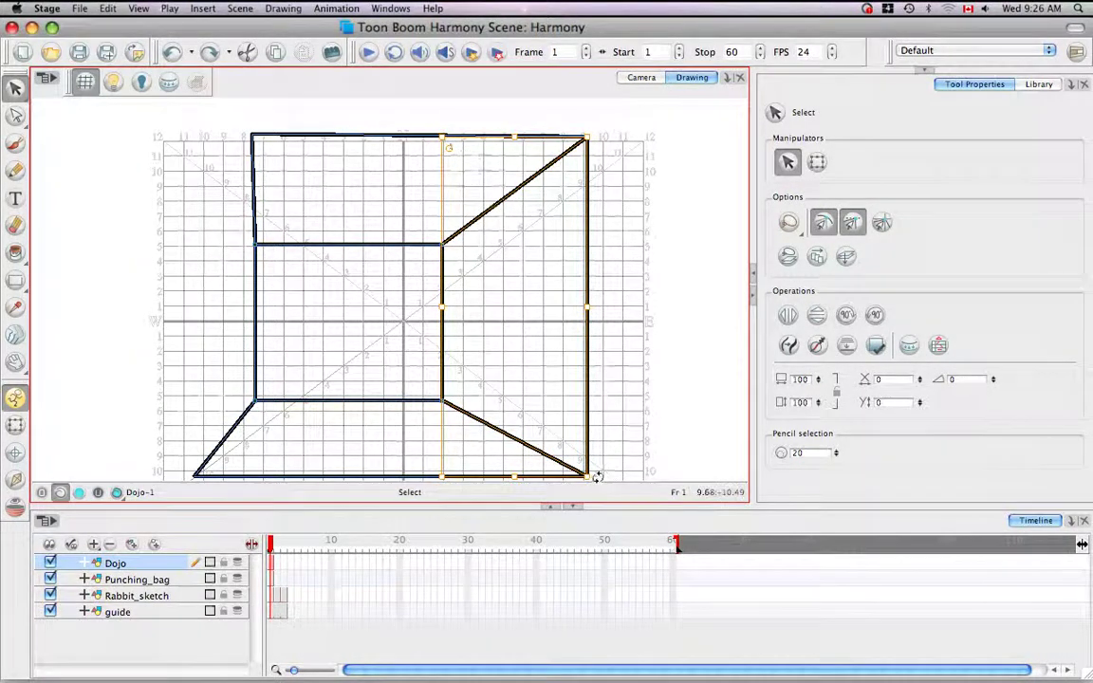
# - Try rotating the right-hand shape counter-clockwise around its relocated pivot and scaling it down, and undo both transformations
pyautogui.moveTo(594, 474)
pyautogui.mouseDown()
pyautogui.moveTo(719, 325)
pyautogui.moveTo(708, 317)
pyautogui.mouseUp()
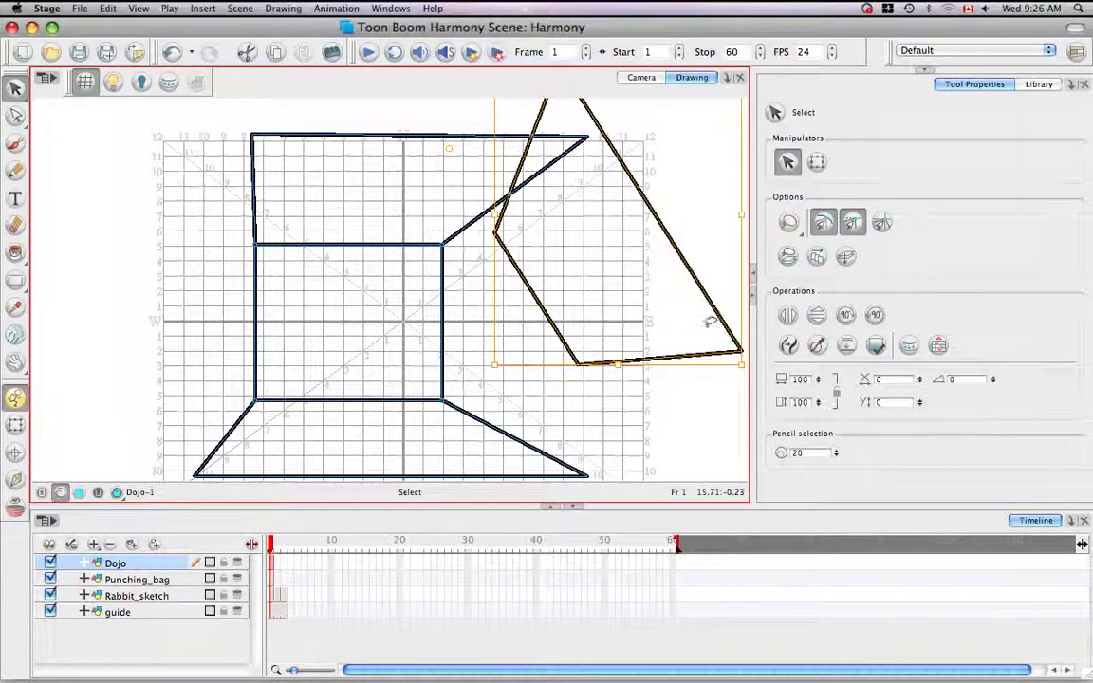
pyautogui.moveTo(740, 363); pyautogui.dragTo(607, 243)
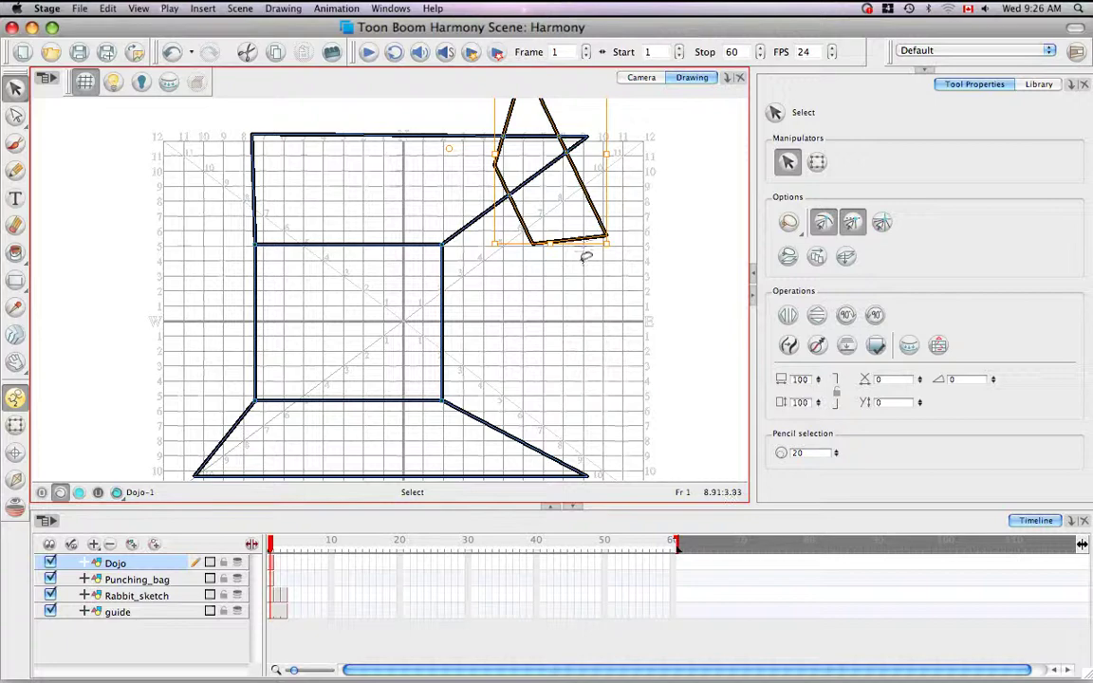
pyautogui.press('super+z')
pyautogui.press('super+z')
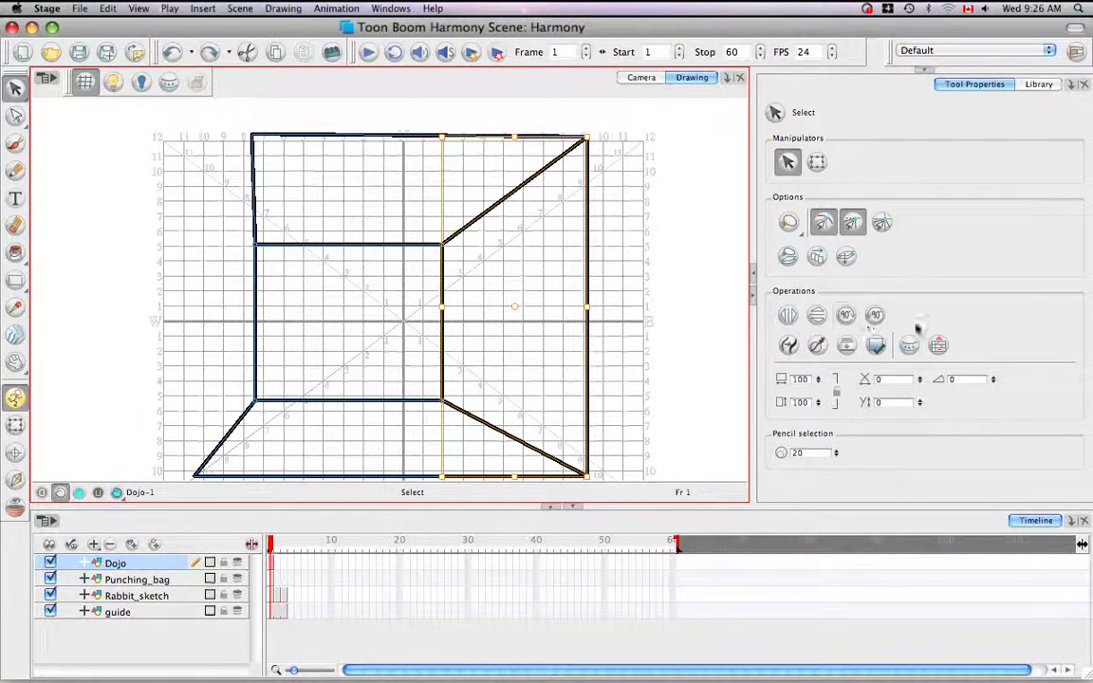
# - Flip the right-hand shape horizontally and vertically, and rotate it 90° clockwise and back 90° counter-clockwise
pyautogui.click(792, 319)
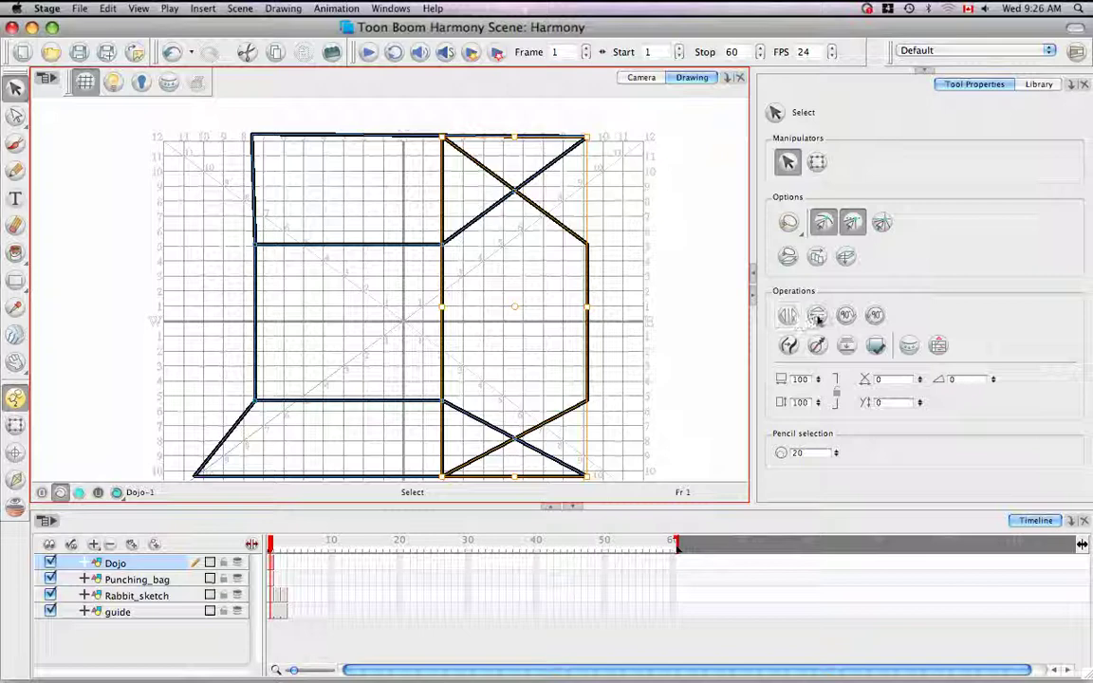
pyautogui.click(817, 318)
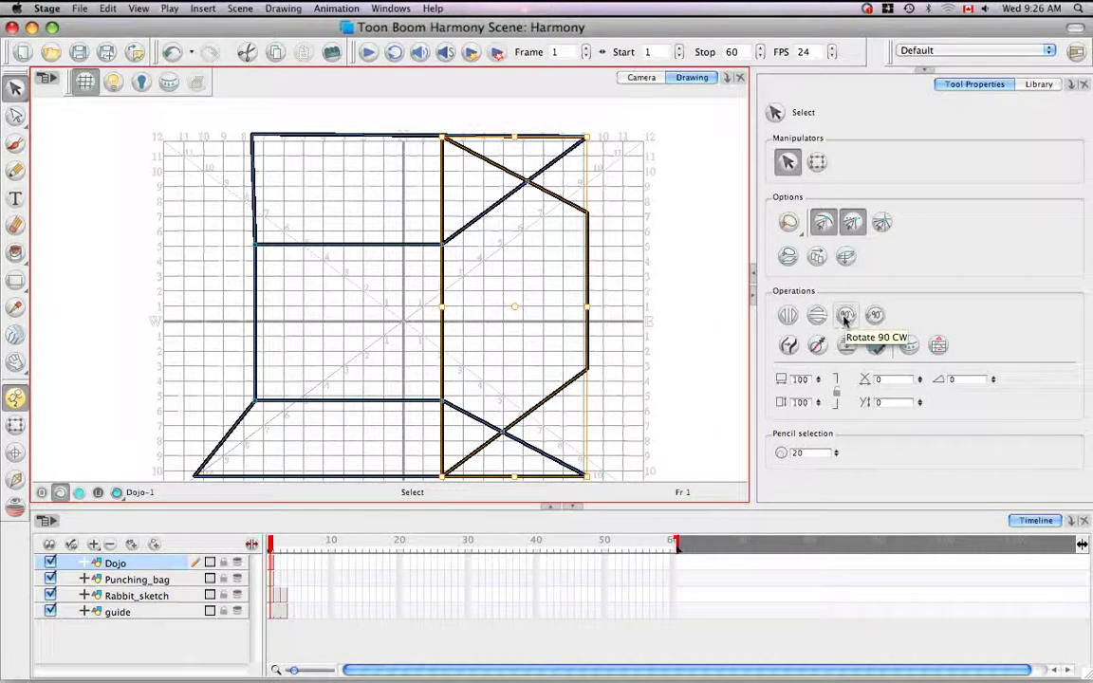
pyautogui.click(845, 318)
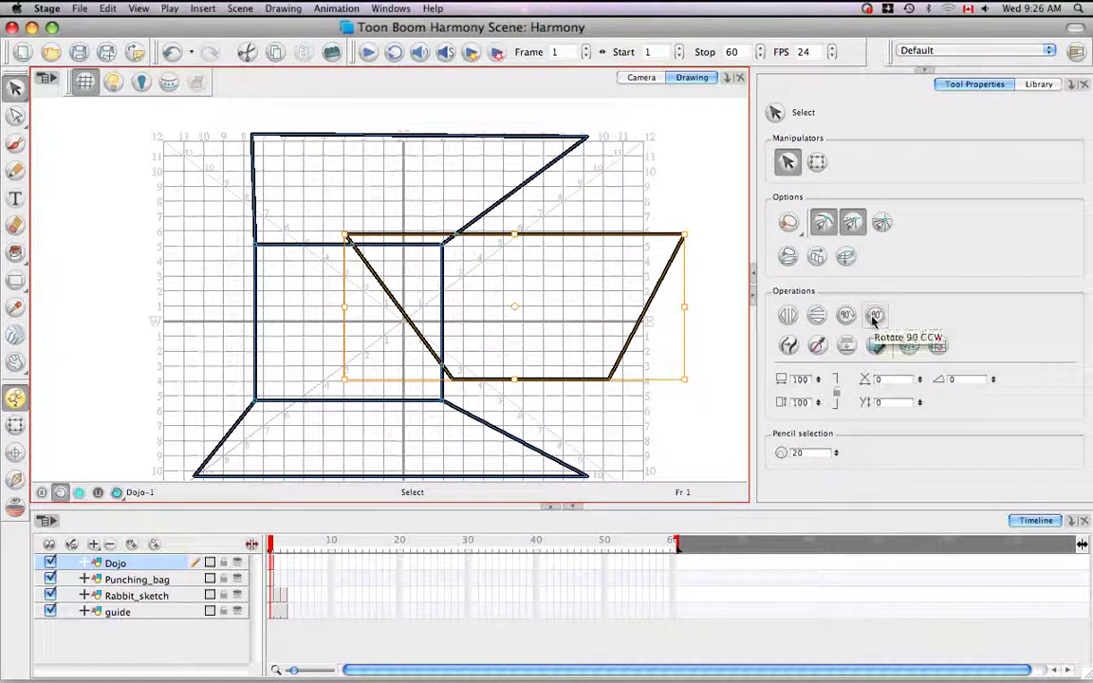
pyautogui.click(873, 318)
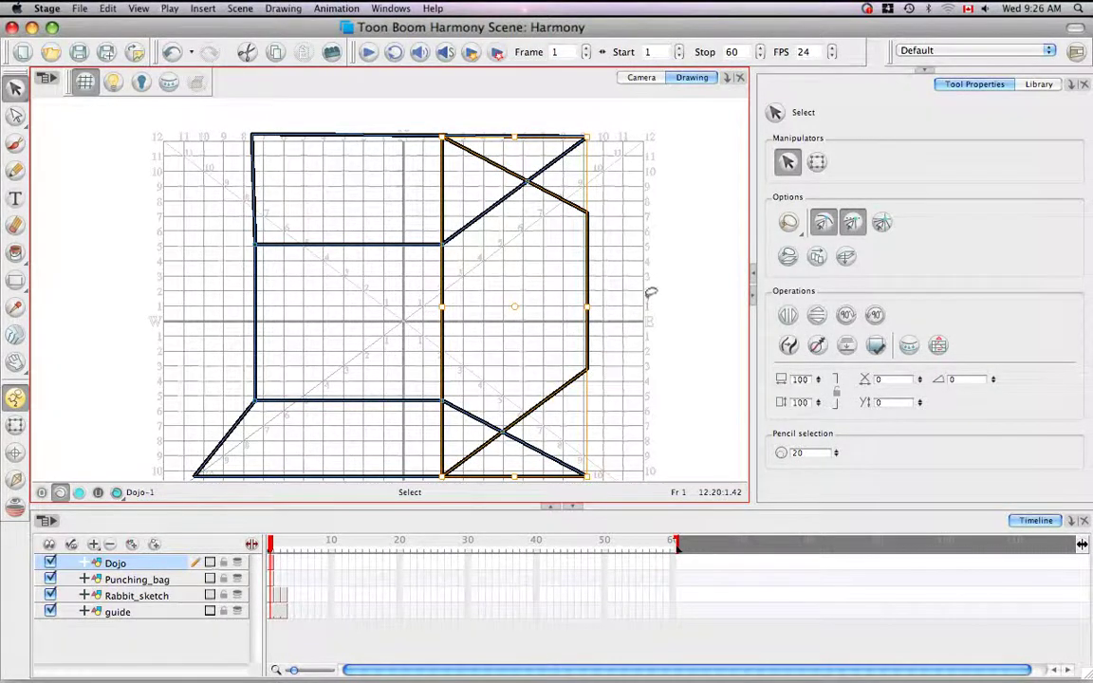
# - Undo the flips and rotations applied to the right-hand shape
pyautogui.press('super+z')
pyautogui.press('super+z')
pyautogui.press('super+z')
pyautogui.press('super+z')
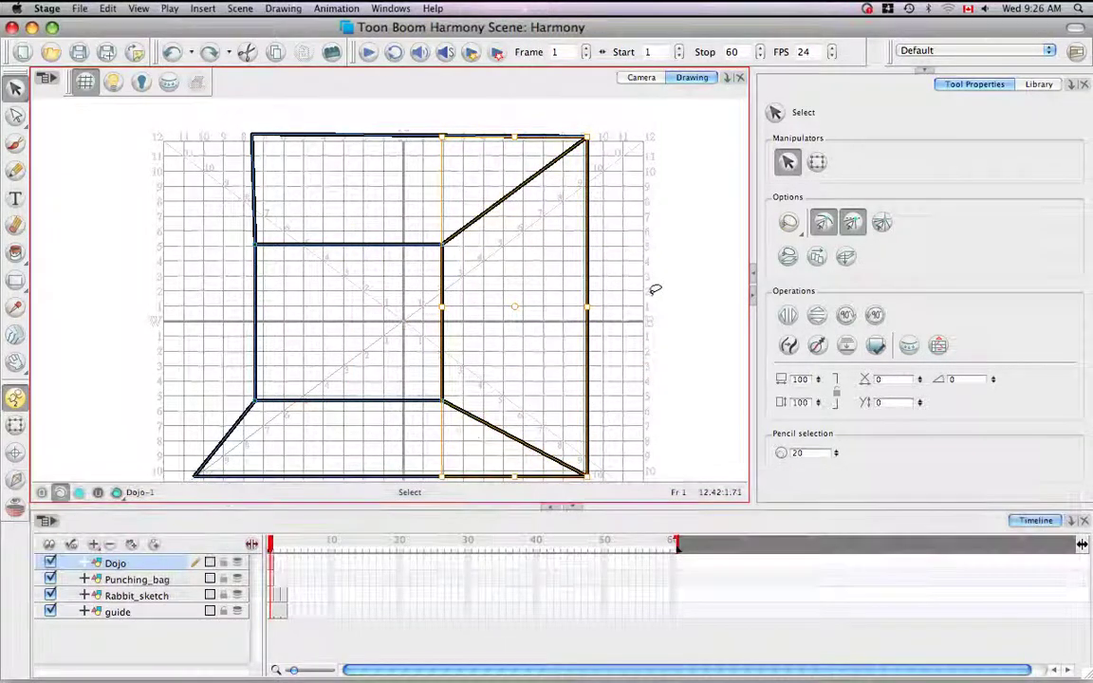
# - Deselect the shape and examine the Transform commands available for flipping and rotating drawings
pyautogui.click(647, 277)
pyautogui.click(284, 8)
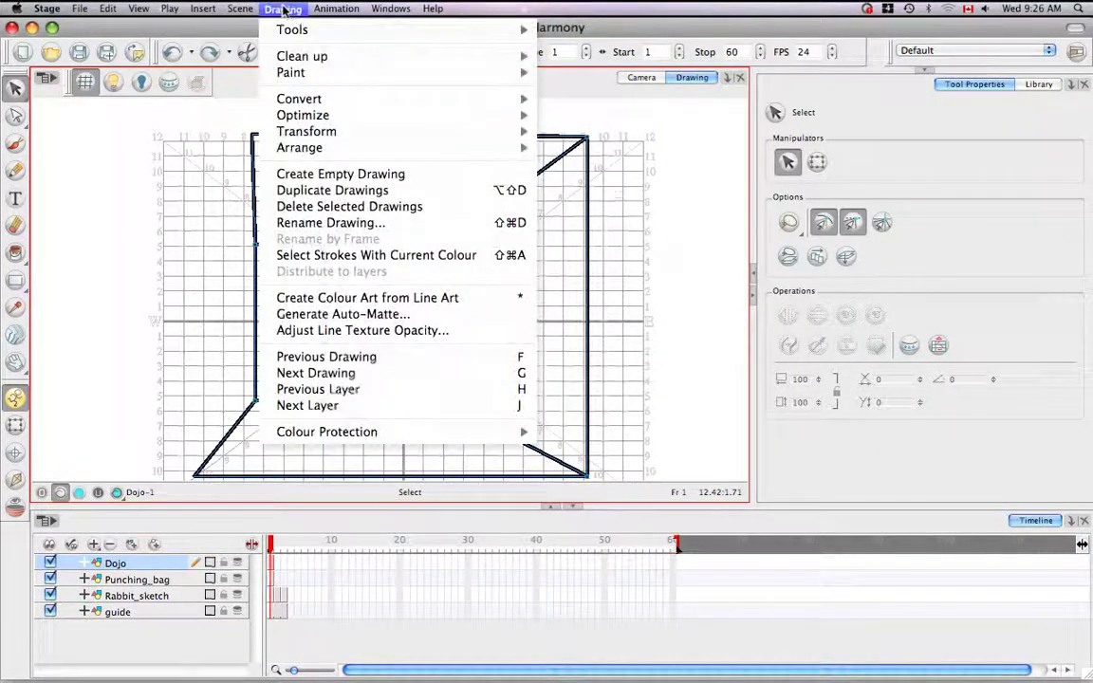
pyautogui.moveTo(296, 124)
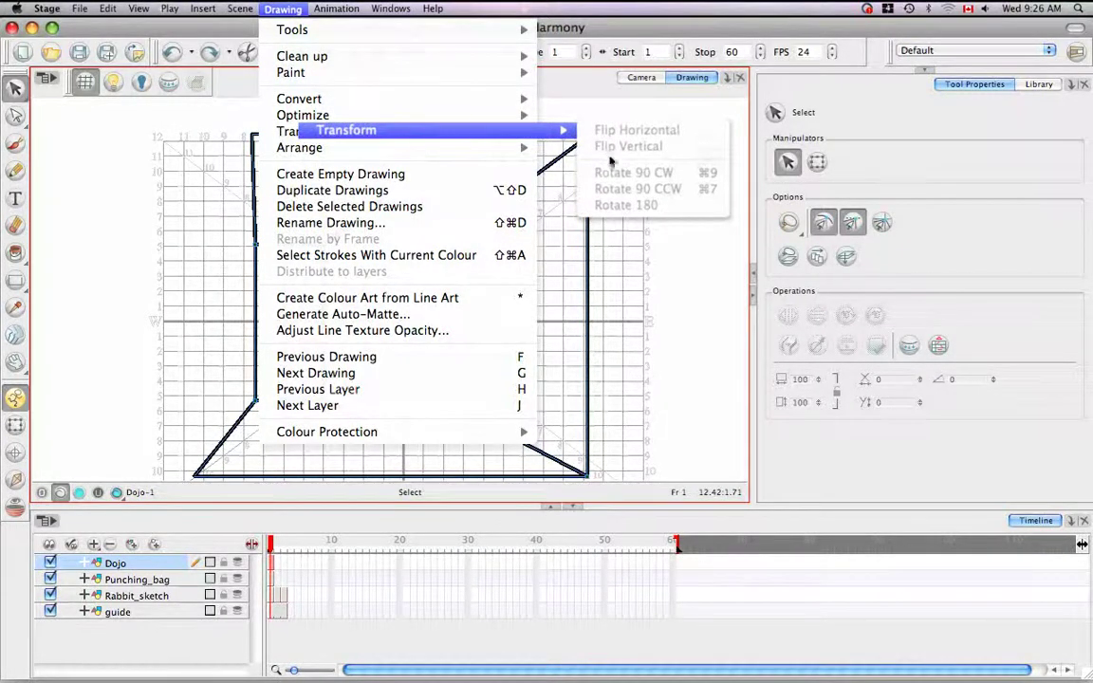
pyautogui.click(695, 273)
# - Select the right-hand shape and enlarge it slightly using its width and height scale values
pyautogui.moveTo(668, 244); pyautogui.dragTo(437, 410)
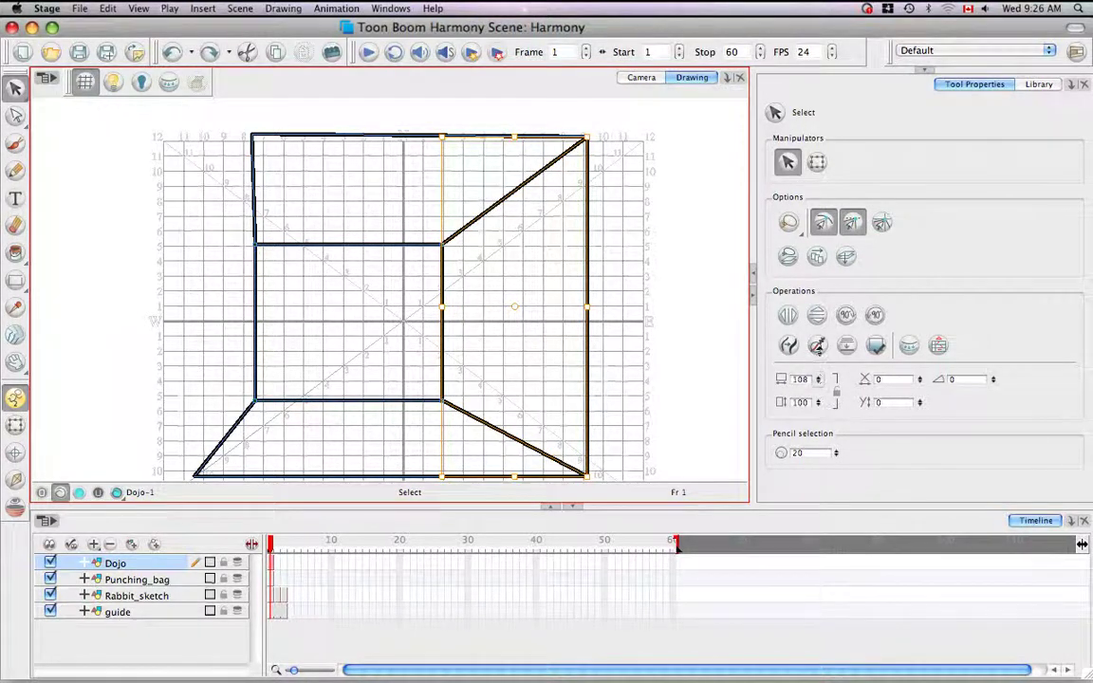
pyautogui.click(819, 378)
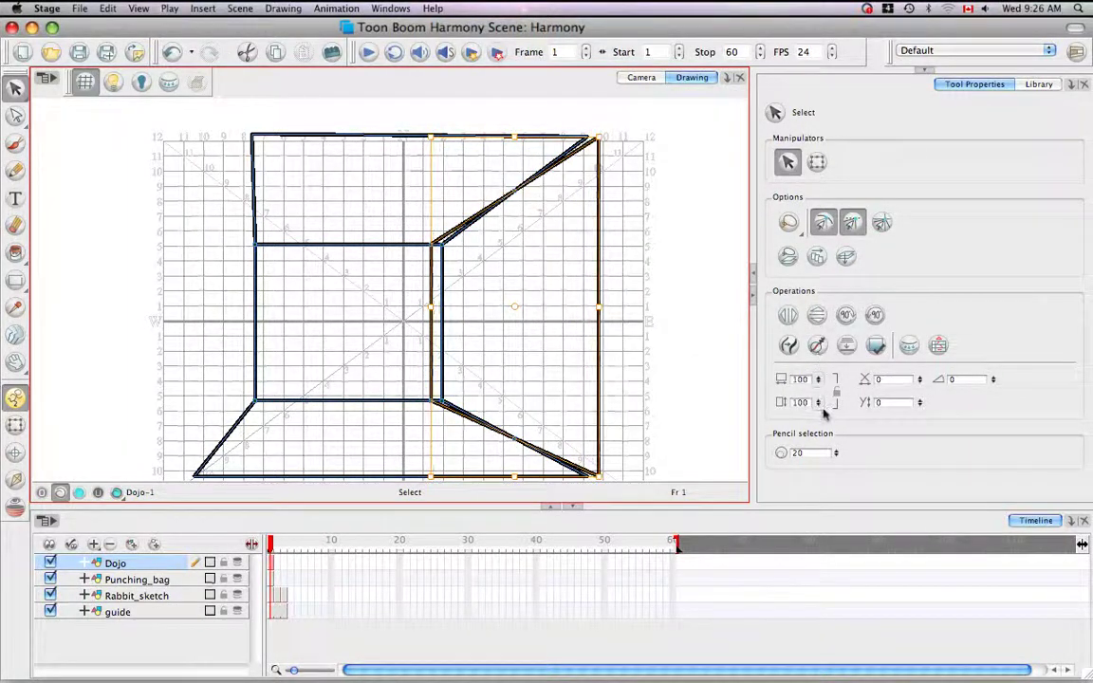
pyautogui.click(818, 399)
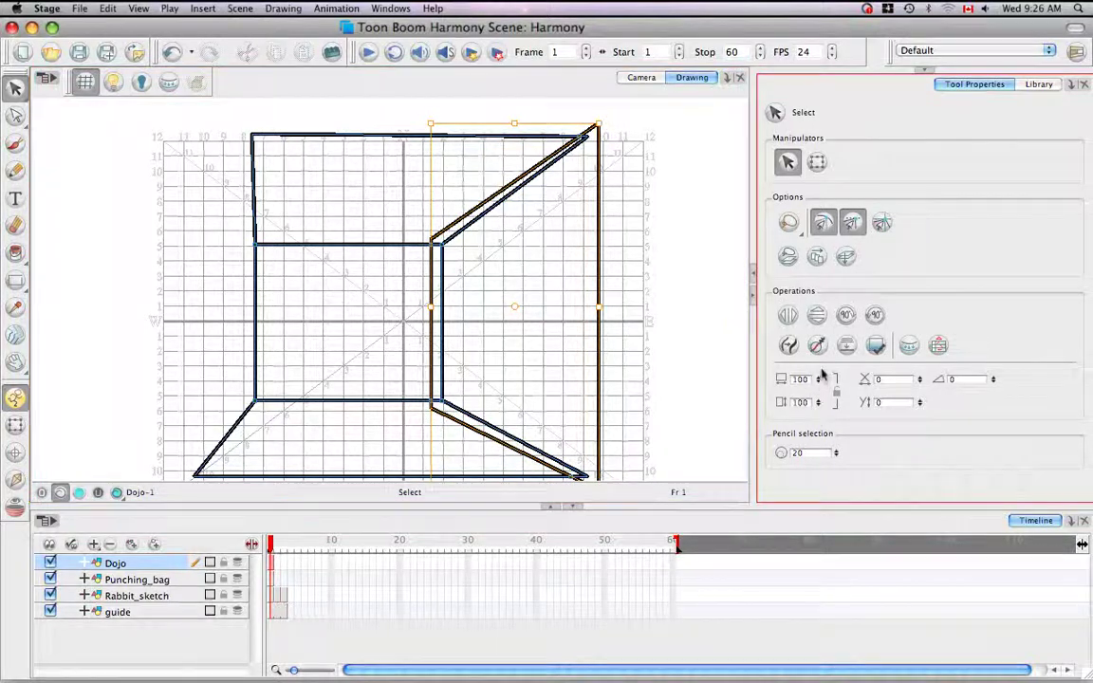
pyautogui.click(818, 400)
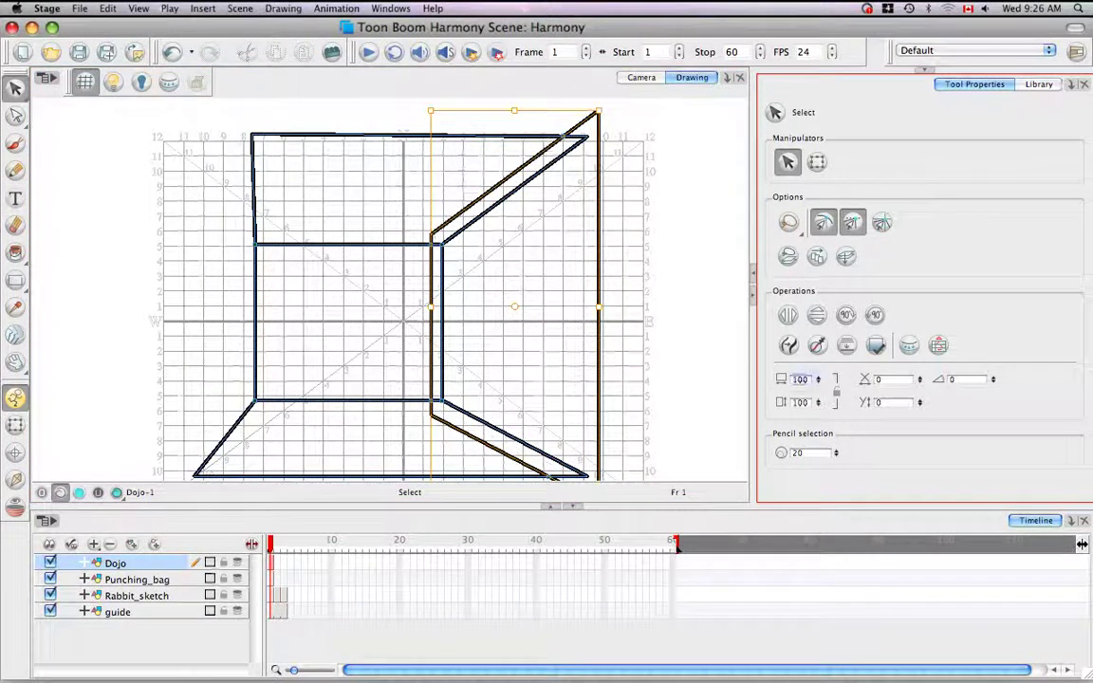
# - Scale the selected shape's width to 40 percent
pyautogui.doubleClick(802, 379)
pyautogui.click(806, 384)
pyautogui.write('4')
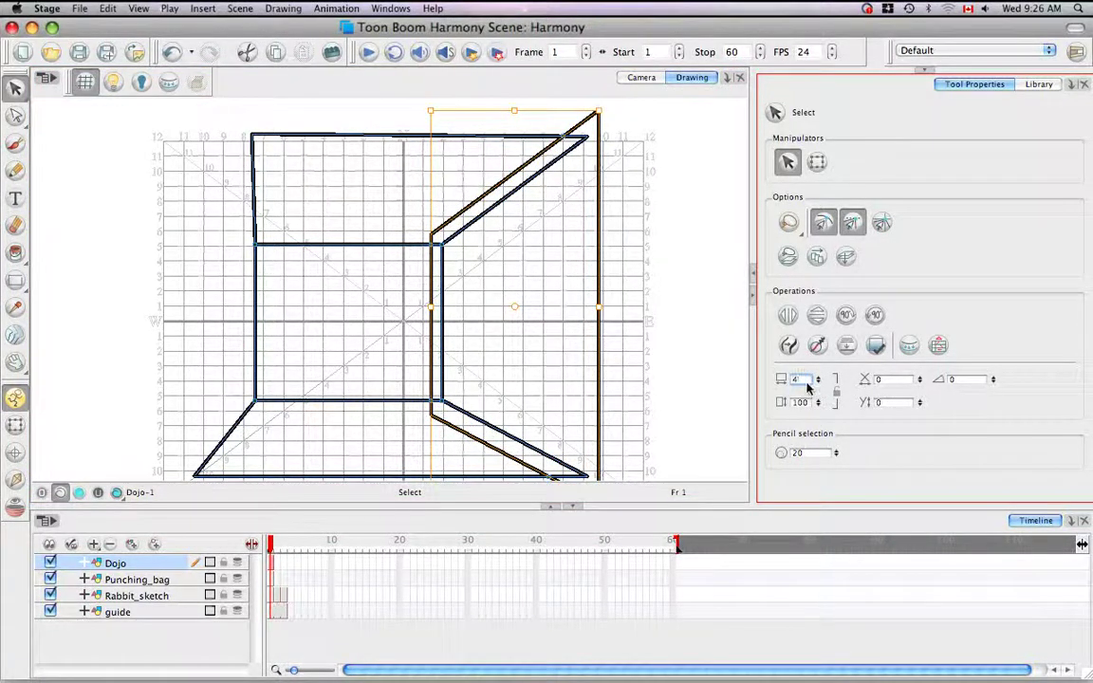
pyautogui.write('0')
pyautogui.press('Return')
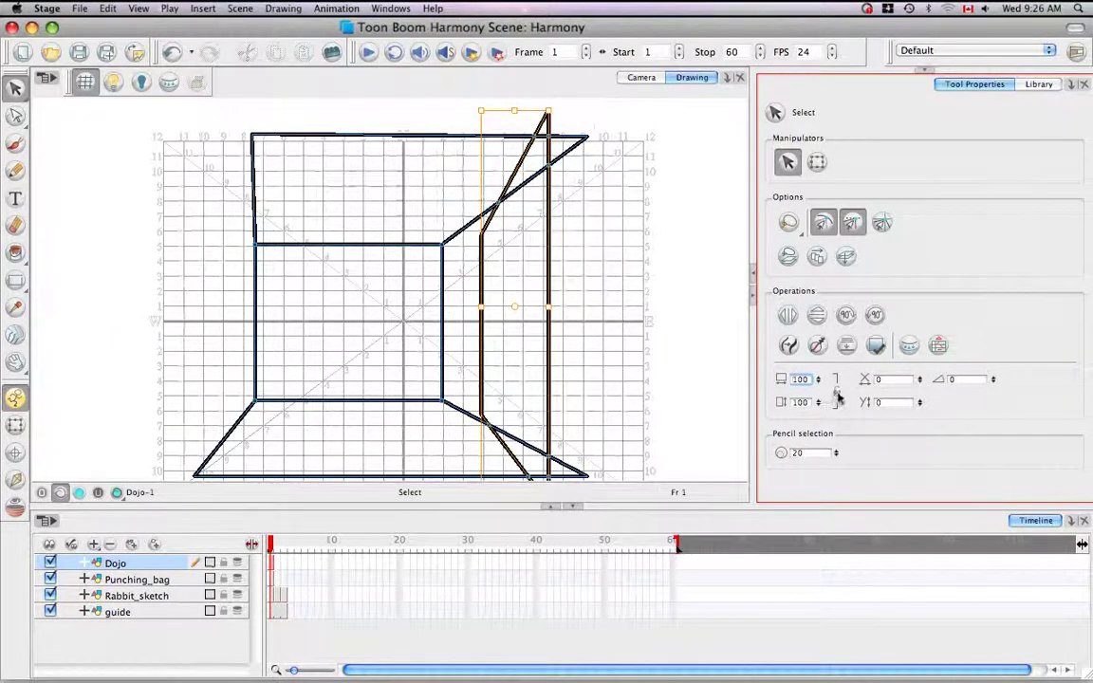
# - Lock the width and height ratio to enlarge the selected shape proportionally, and shift it slightly to the right with the X offset
pyautogui.click(837, 393)
pyautogui.moveTo(821, 375); pyautogui.dragTo(822, 371)
pyautogui.click(822, 402)
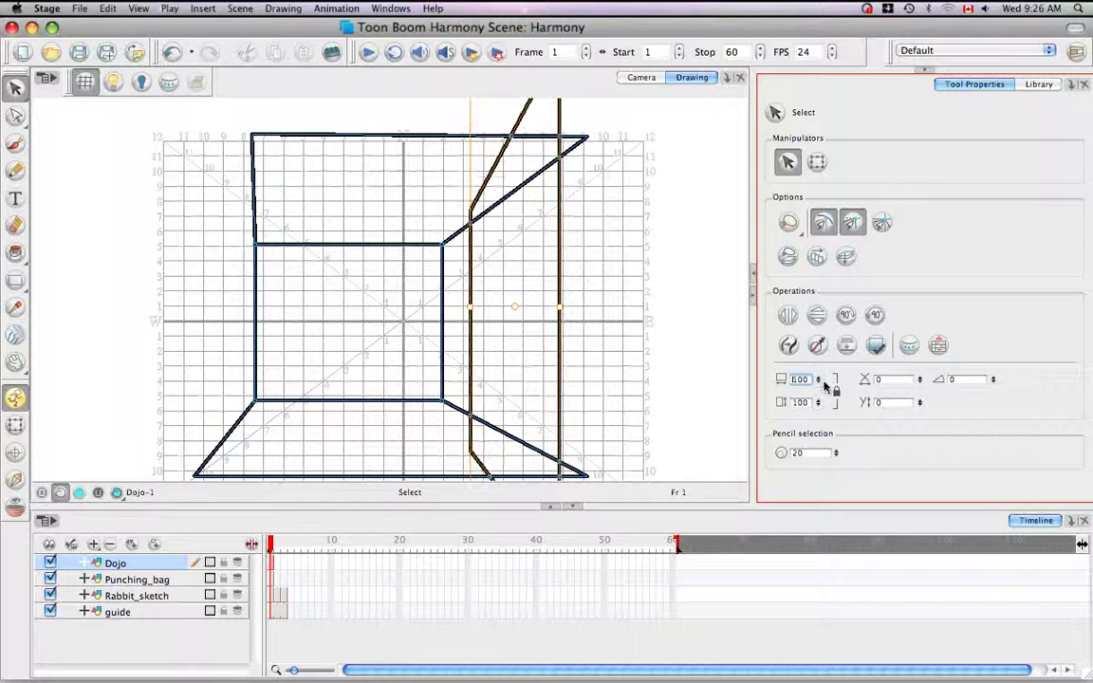
pyautogui.click(919, 377)
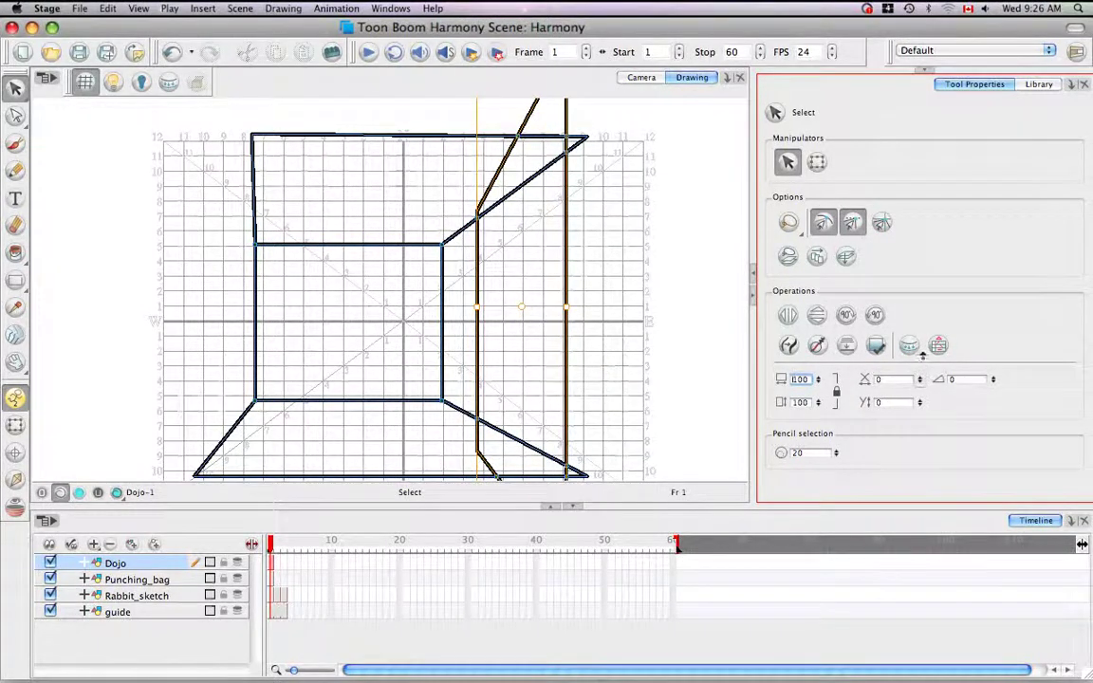
# - Nudge the selected shape slightly right with the X offset and upward with the Y offset
pyautogui.click(918, 378)
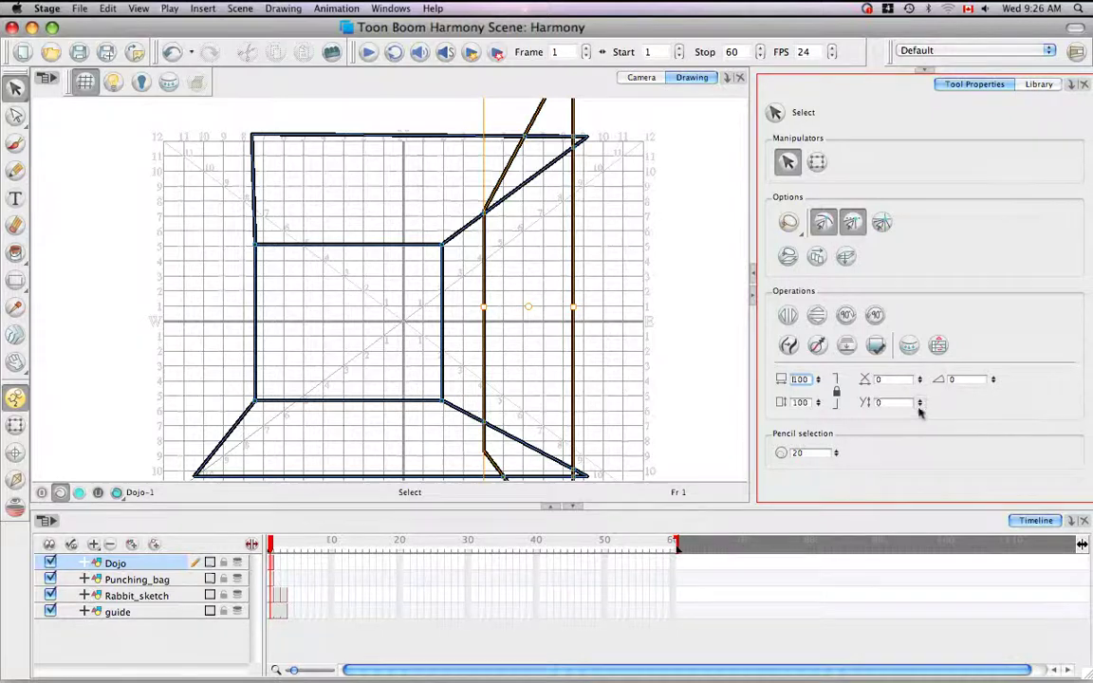
pyautogui.click(919, 401)
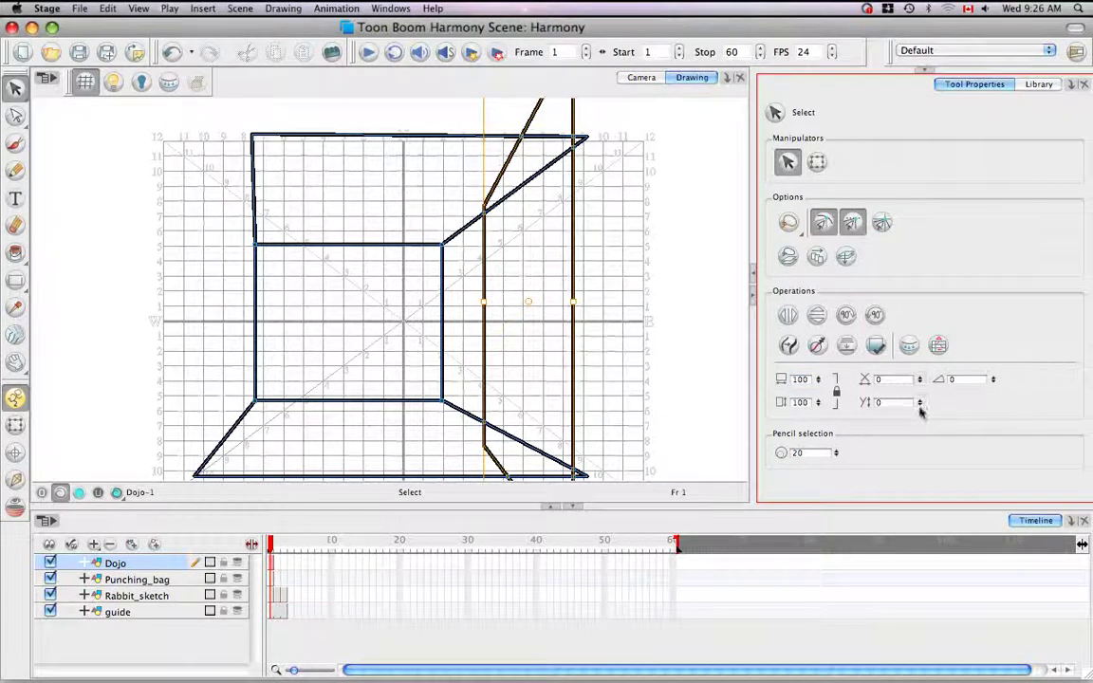
pyautogui.click(919, 402)
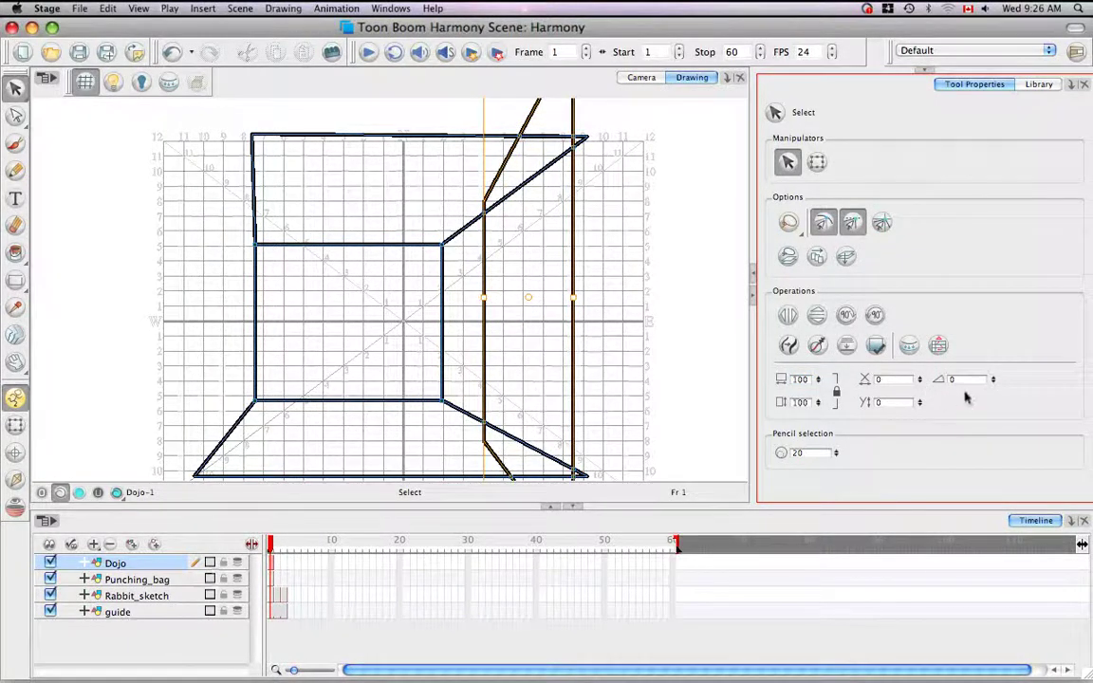
# - Rotate the selected shape slightly using its angle value, and rotate it by a further 45 degrees
pyautogui.moveTo(994, 366)
pyautogui.mouseDown()
pyautogui.moveTo(990, 350)
pyautogui.moveTo(992, 360)
pyautogui.mouseUp()
pyautogui.click(959, 379)
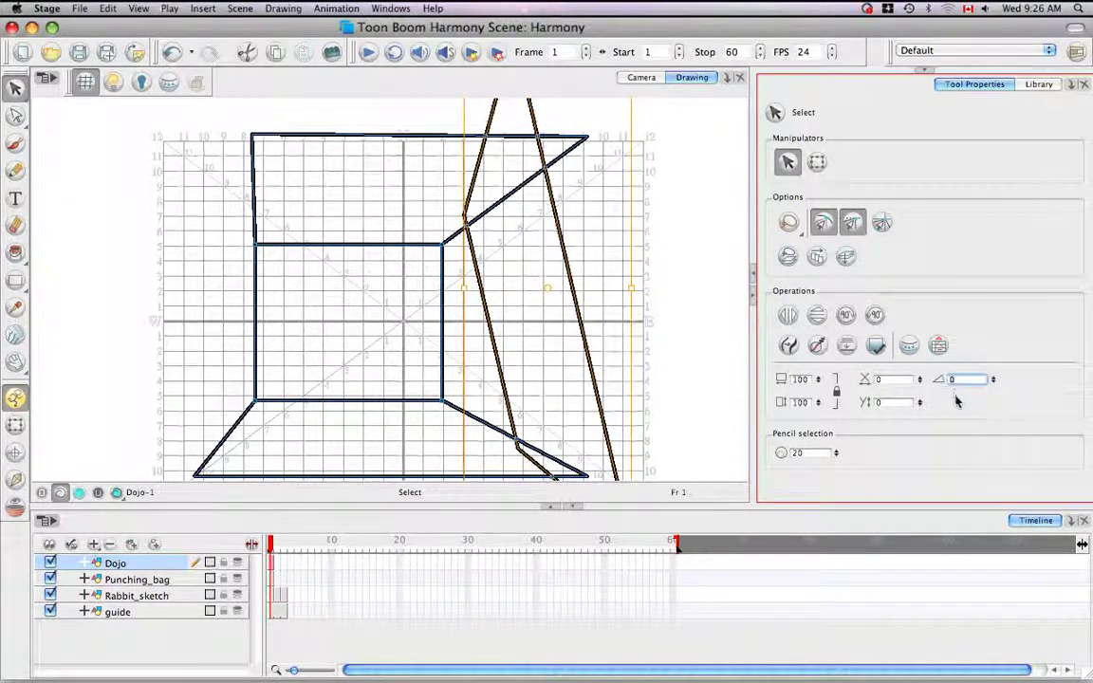
pyautogui.press('BackSpace')
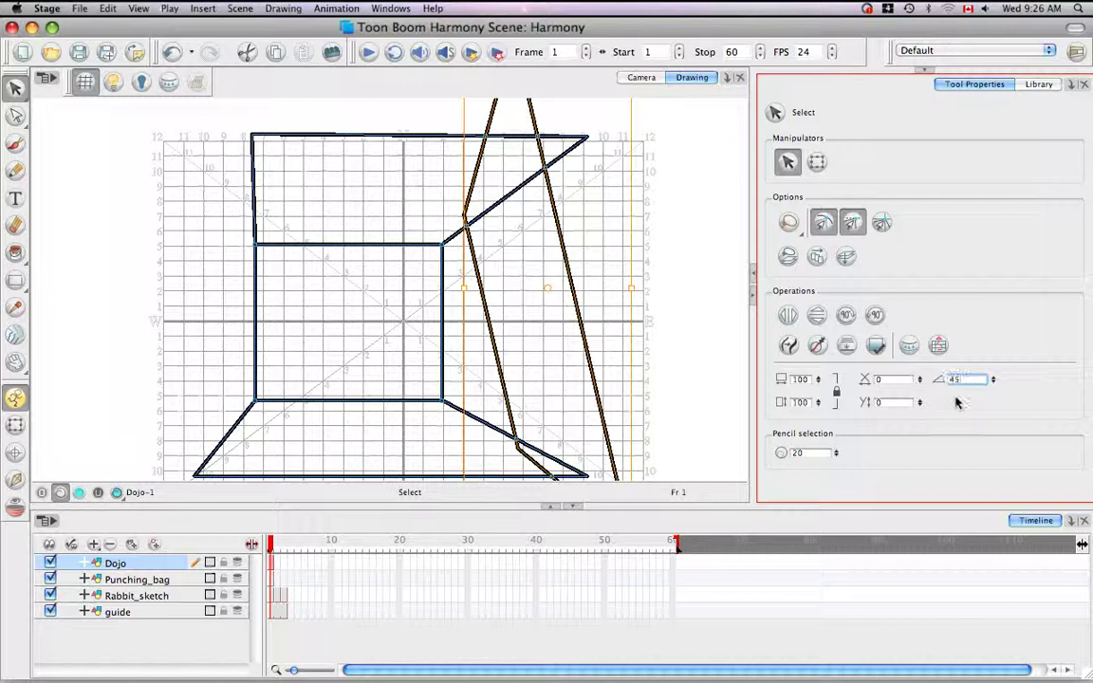
pyautogui.write('45')
pyautogui.press('Return')
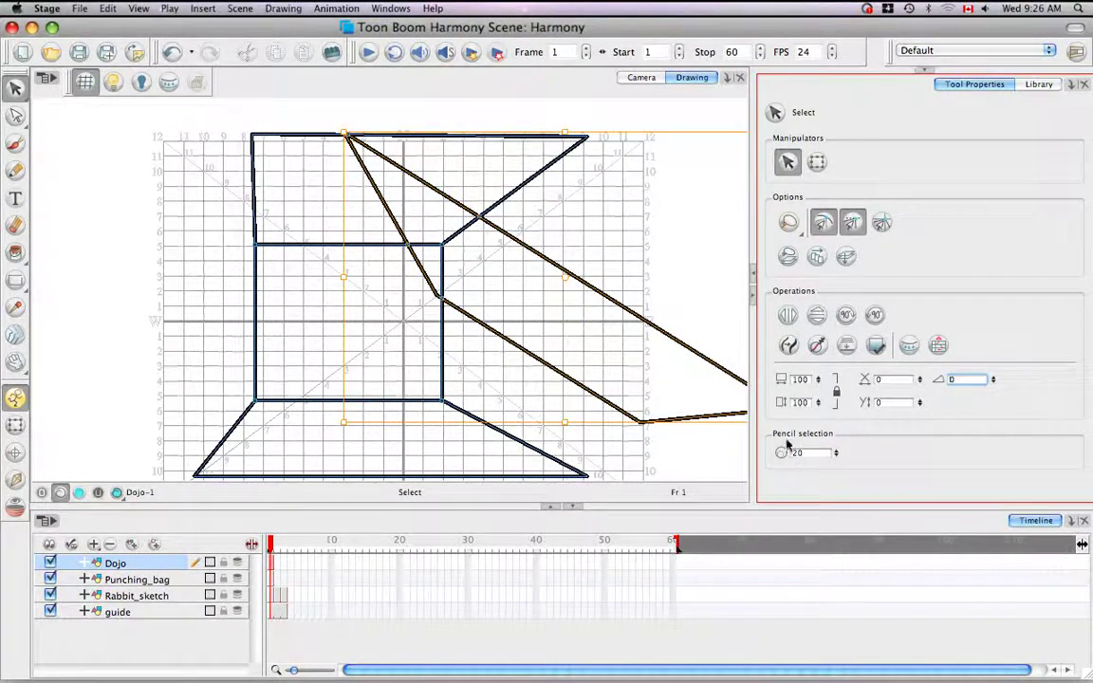
# - Thicken the selected shape's pencil lines to 52.4 and deselect the shape
pyautogui.moveTo(839, 460)
pyautogui.mouseDown()
pyautogui.moveTo(840, 422)
pyautogui.moveTo(839, 433)
pyautogui.mouseUp()
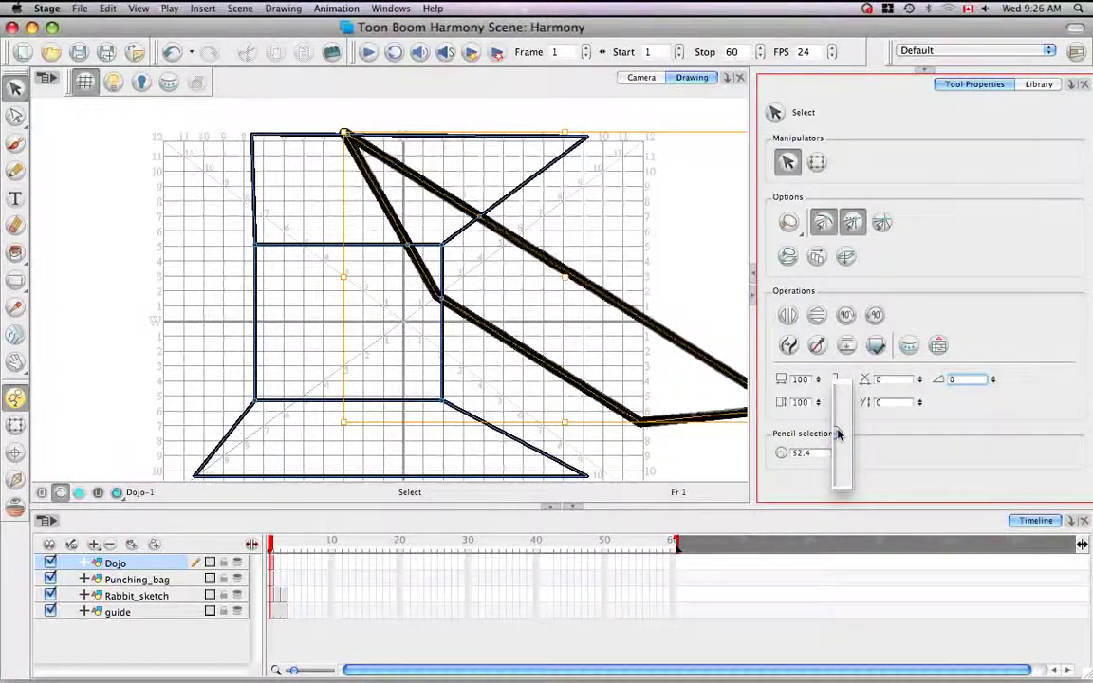
pyautogui.click(880, 461)
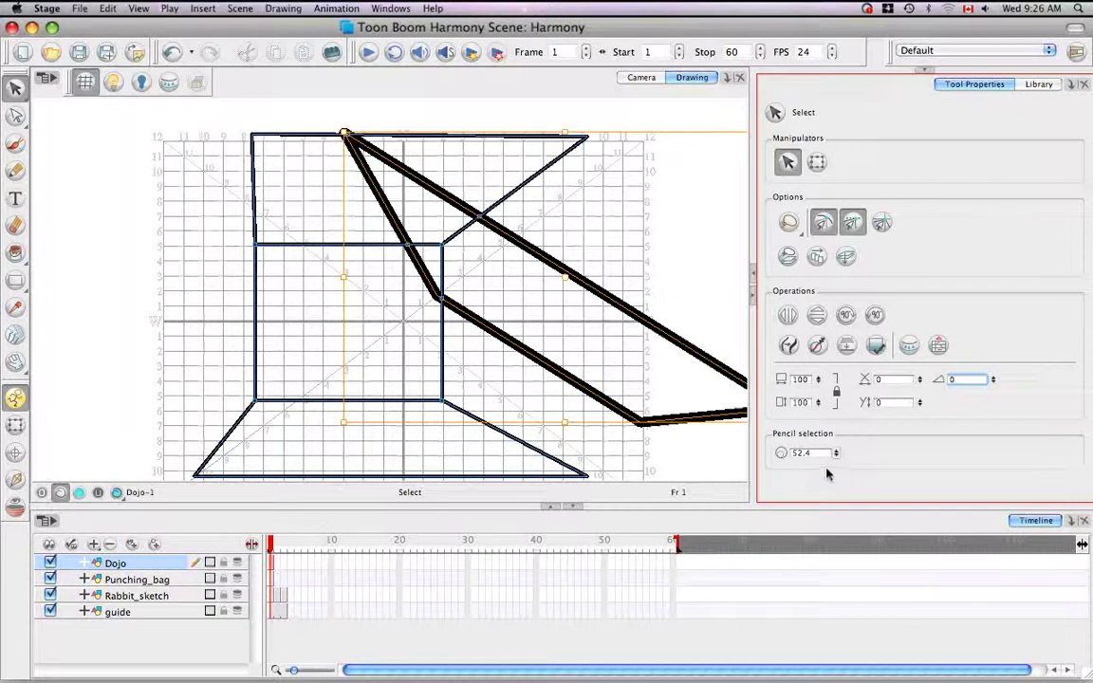
pyautogui.click(704, 445)
# - Undo the thickness, rotation, offset and scale changes made to the right-hand shape
pyautogui.press('super+z')
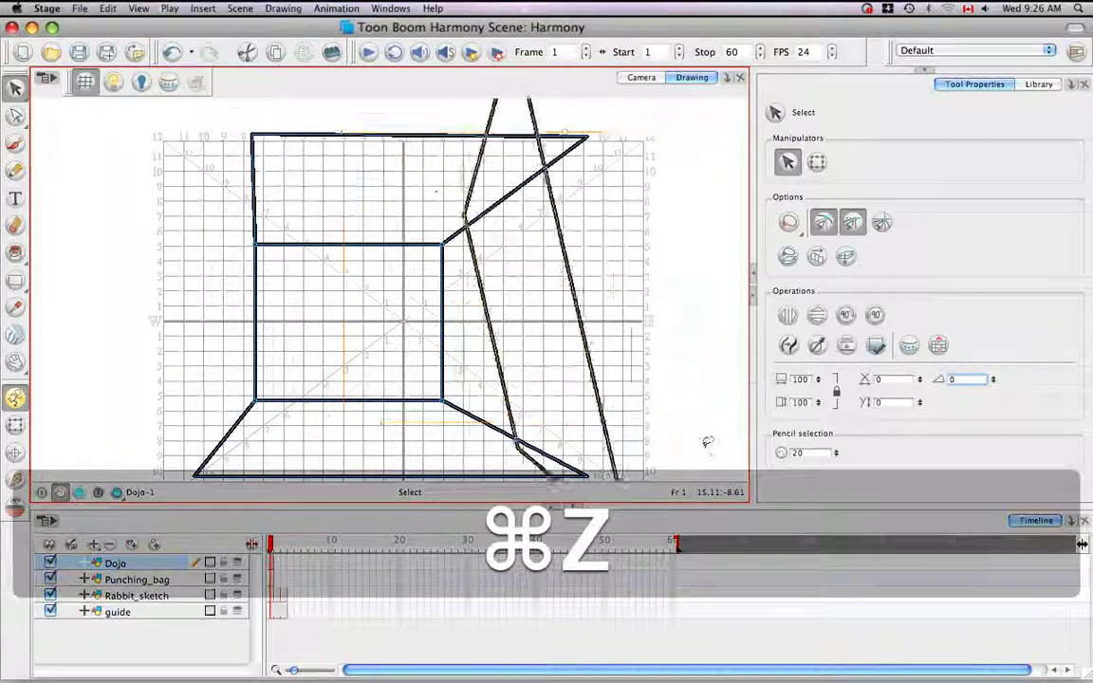
pyautogui.press('super+z')
pyautogui.press('super+z')
pyautogui.press('super+z')
pyautogui.press('super+z')
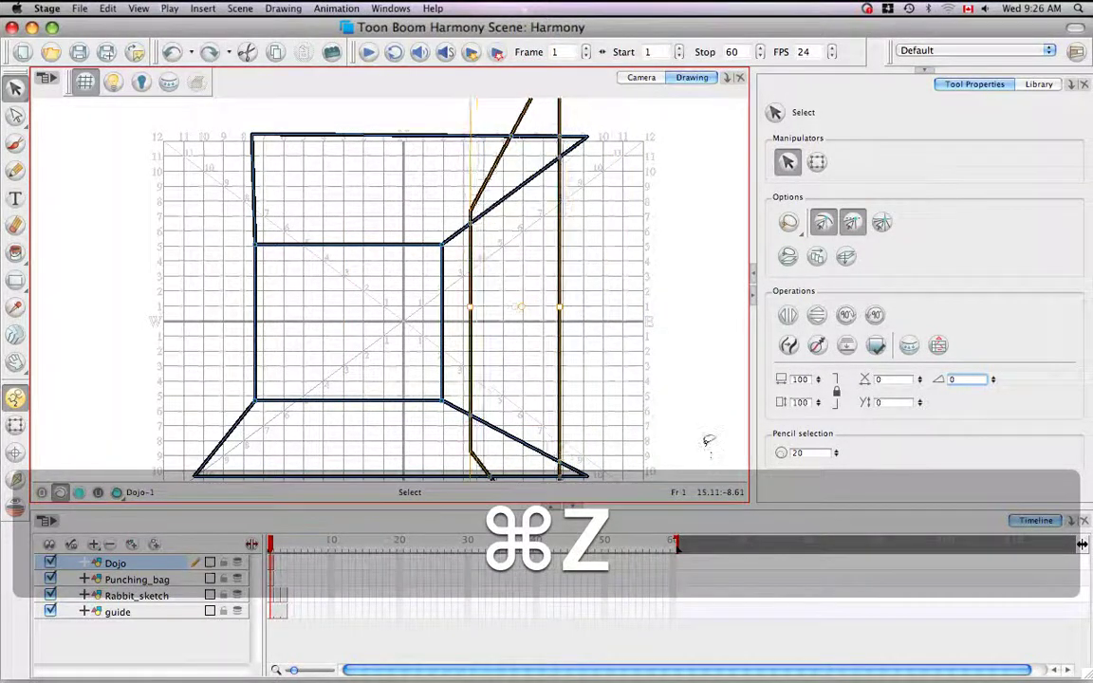
pyautogui.press('super+z')
pyautogui.press('super+z')
pyautogui.press('super+z')
pyautogui.press('super+z')
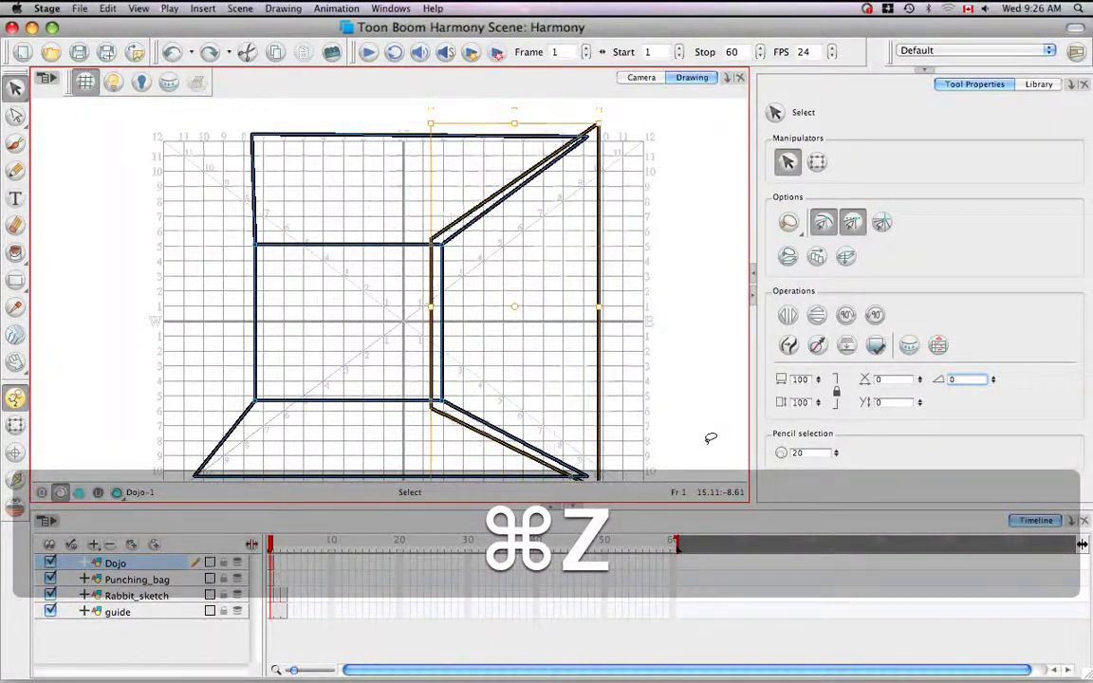
pyautogui.press('super+z')
pyautogui.press('super+z')
pyautogui.press('super+z')
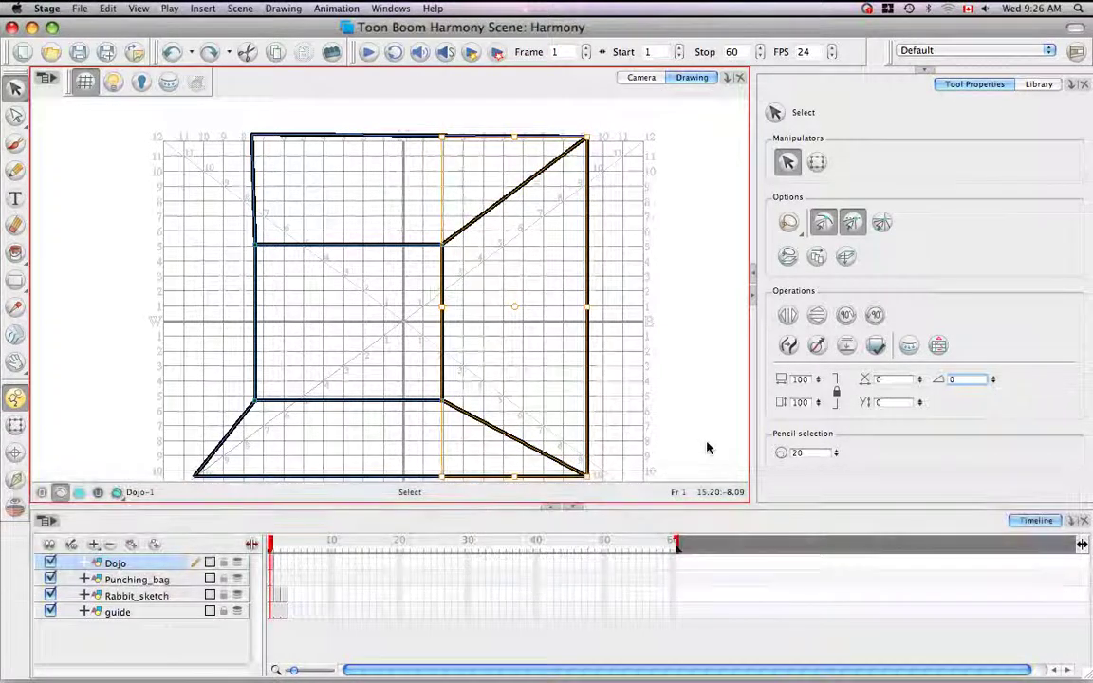
# - Convert the right-hand shape's pencil lines to brush strokes
pyautogui.moveTo(694, 404); pyautogui.dragTo(691, 405)
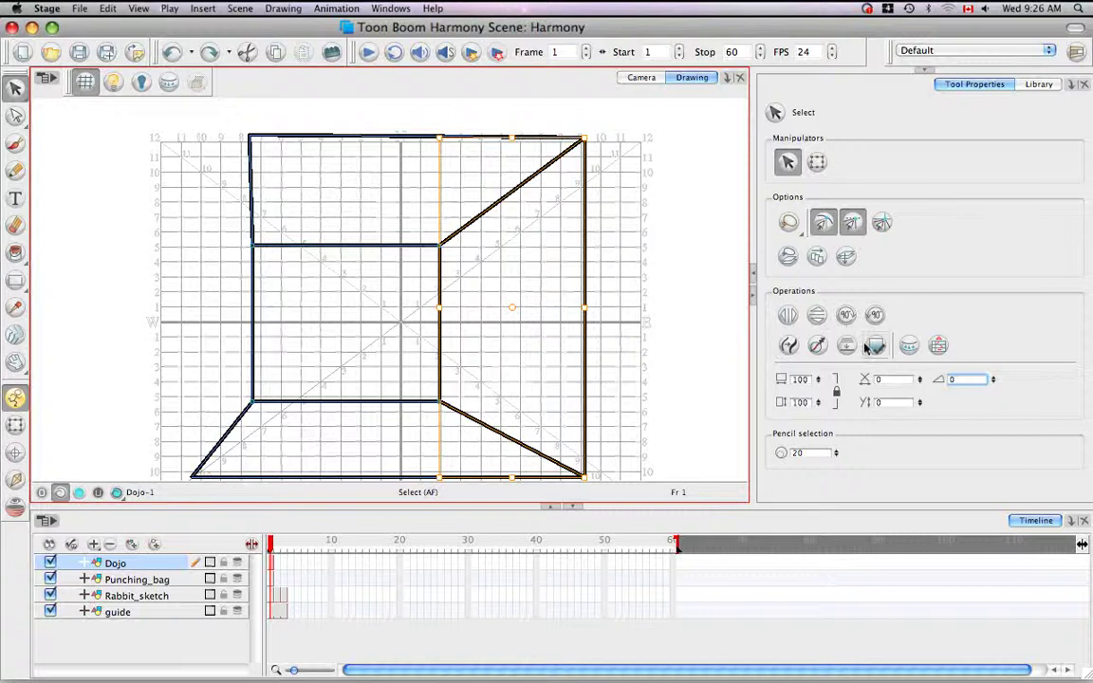
pyautogui.click(787, 347)
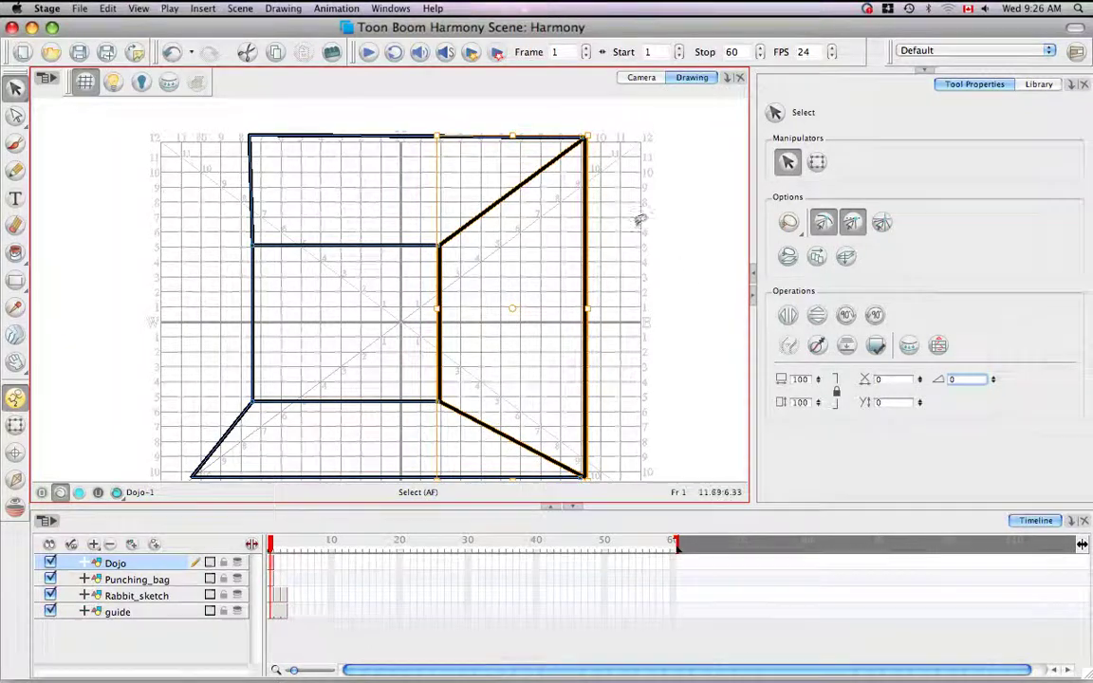
# - Compare the contour points of the pencil line and the converted brush shape at the upper-right corner using the Contour Editor
pyautogui.press('space')
pyautogui.moveTo(636, 227); pyautogui.dragTo(624, 259)
pyautogui.press('super+equal')
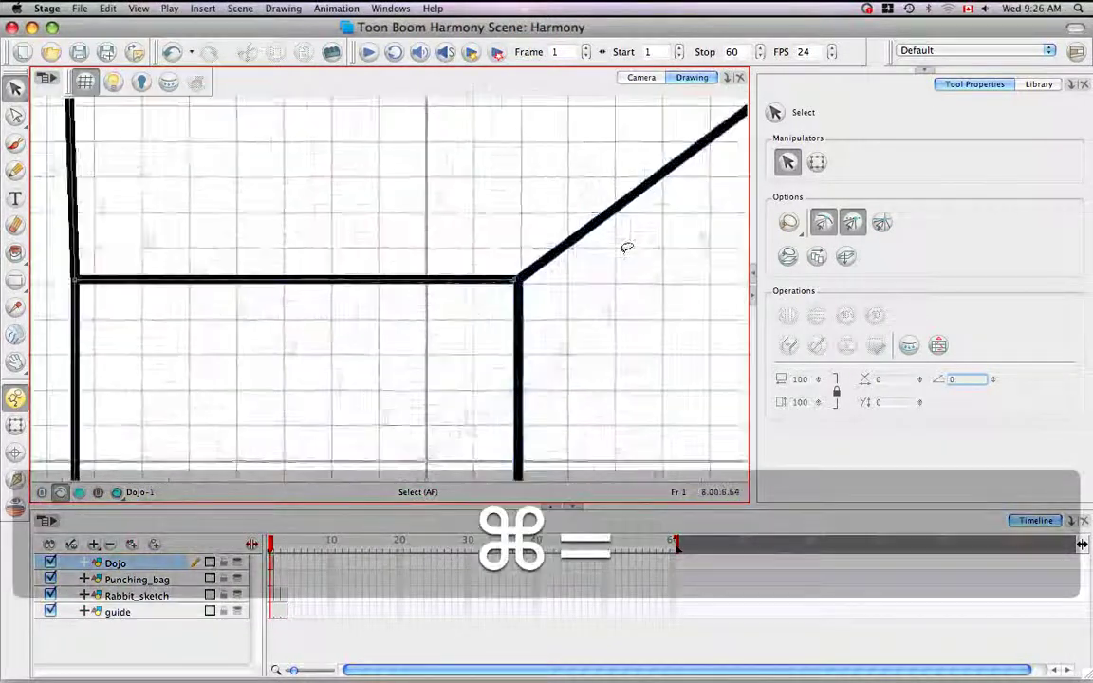
pyautogui.press('super+equal')
pyautogui.press('super+equal')
pyautogui.press('space')
pyautogui.moveTo(614, 208)
pyautogui.mouseDown()
pyautogui.moveTo(342, 408)
pyautogui.moveTo(495, 284)
pyautogui.moveTo(456, 248)
pyautogui.mouseUp()
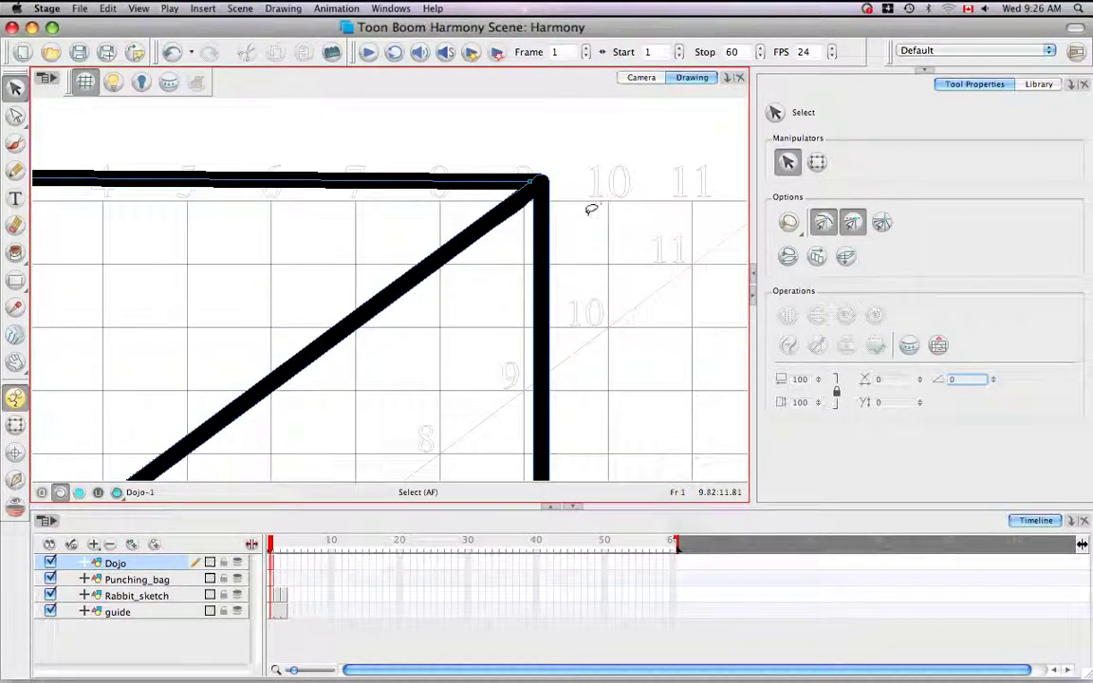
pyautogui.press('d')
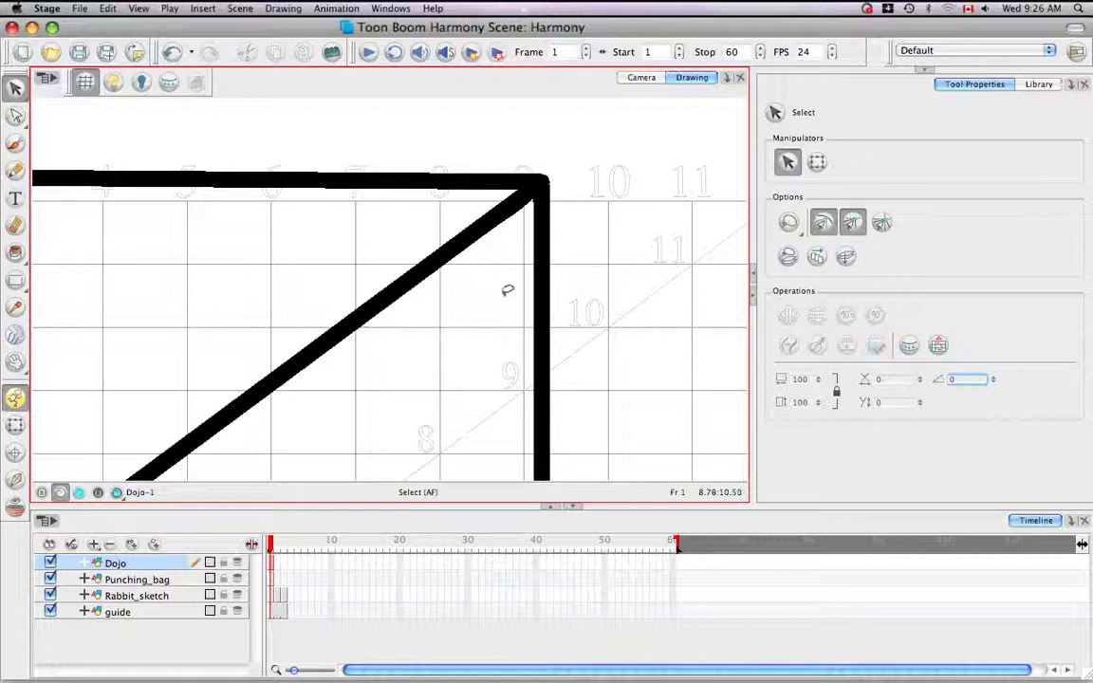
pyautogui.hotkey('alt', 'a')
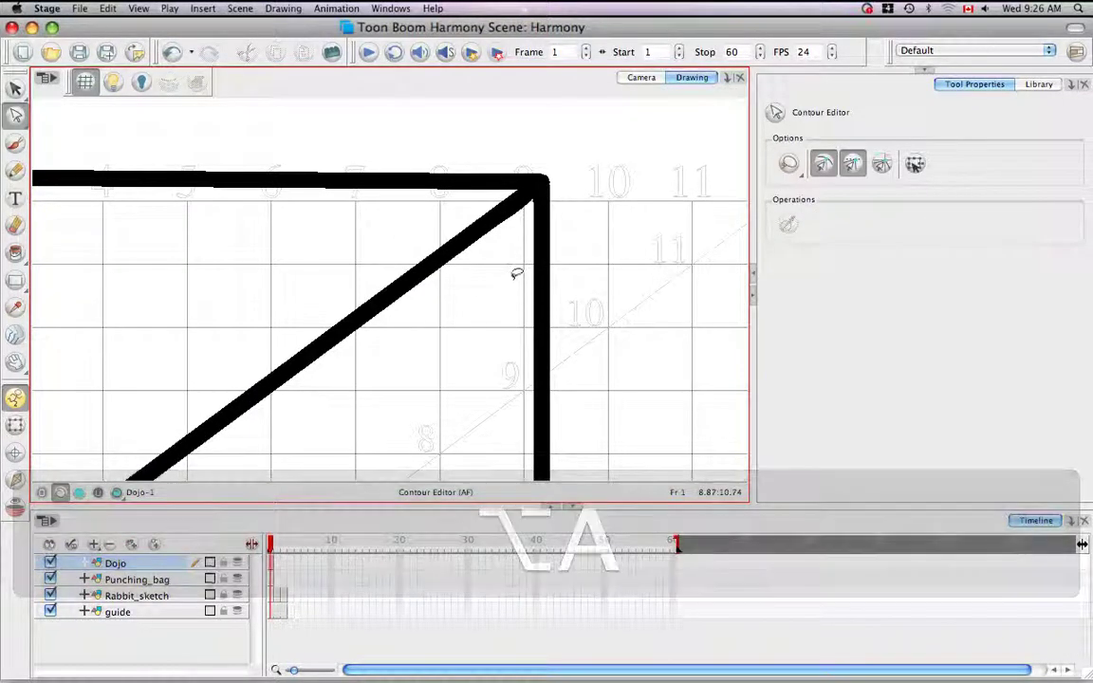
pyautogui.click(417, 172)
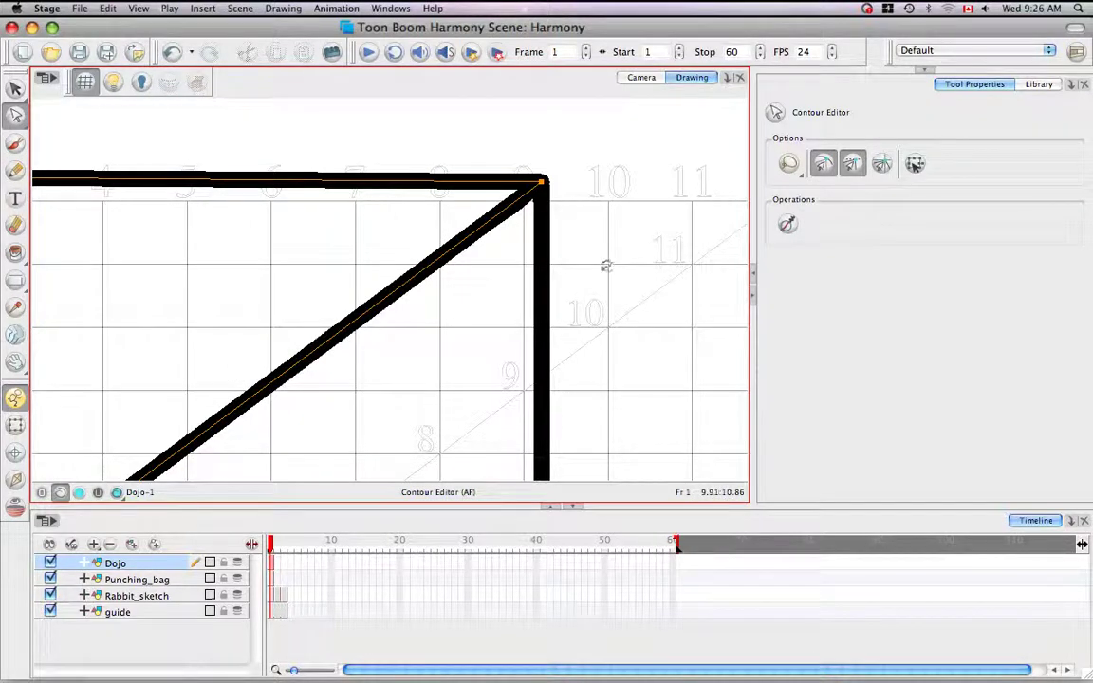
pyautogui.click(541, 245)
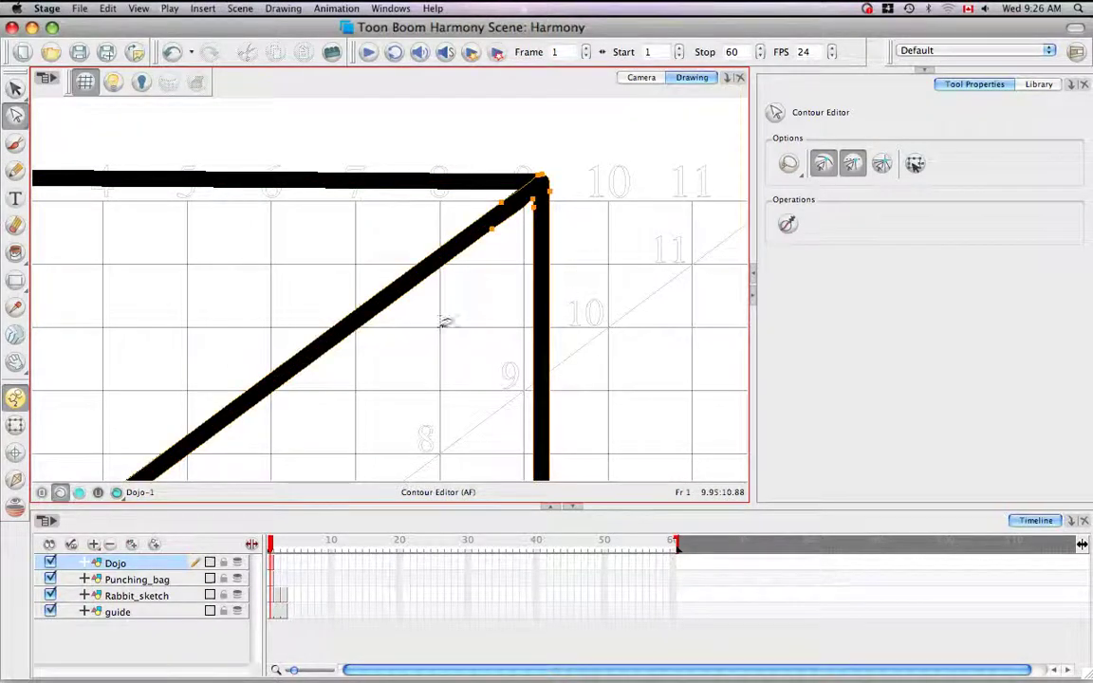
# - Reshape the lower edge of the diagonal brush line near the upper-right corner by moving a contour point and its curve handle
pyautogui.click(494, 227)
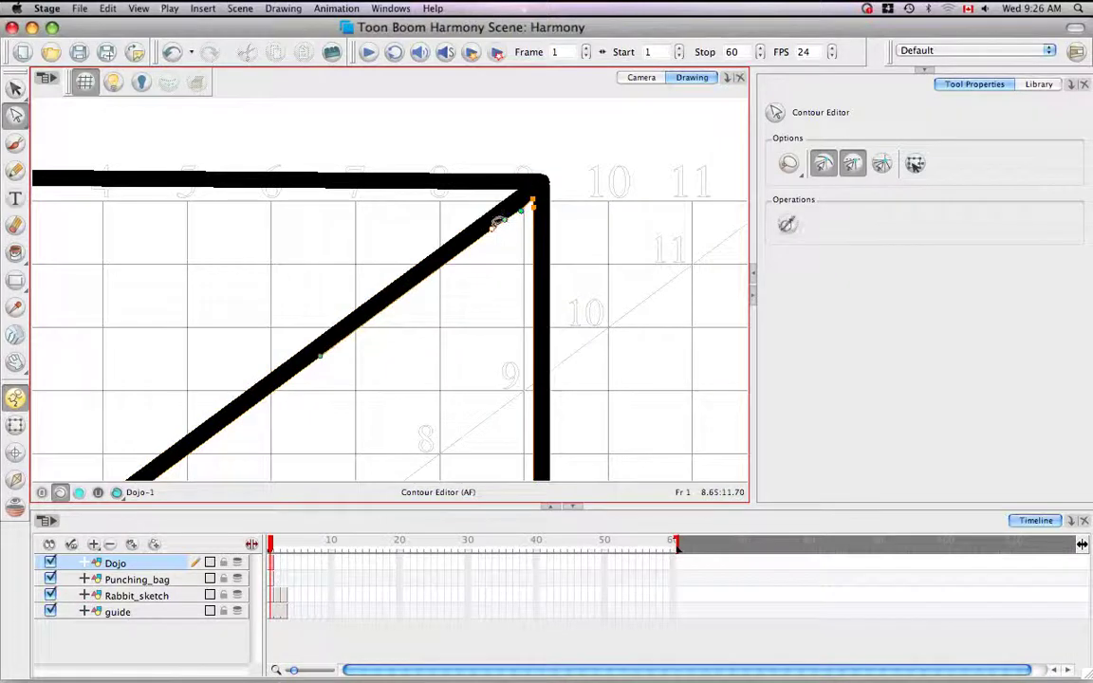
pyautogui.moveTo(496, 235); pyautogui.dragTo(500, 216)
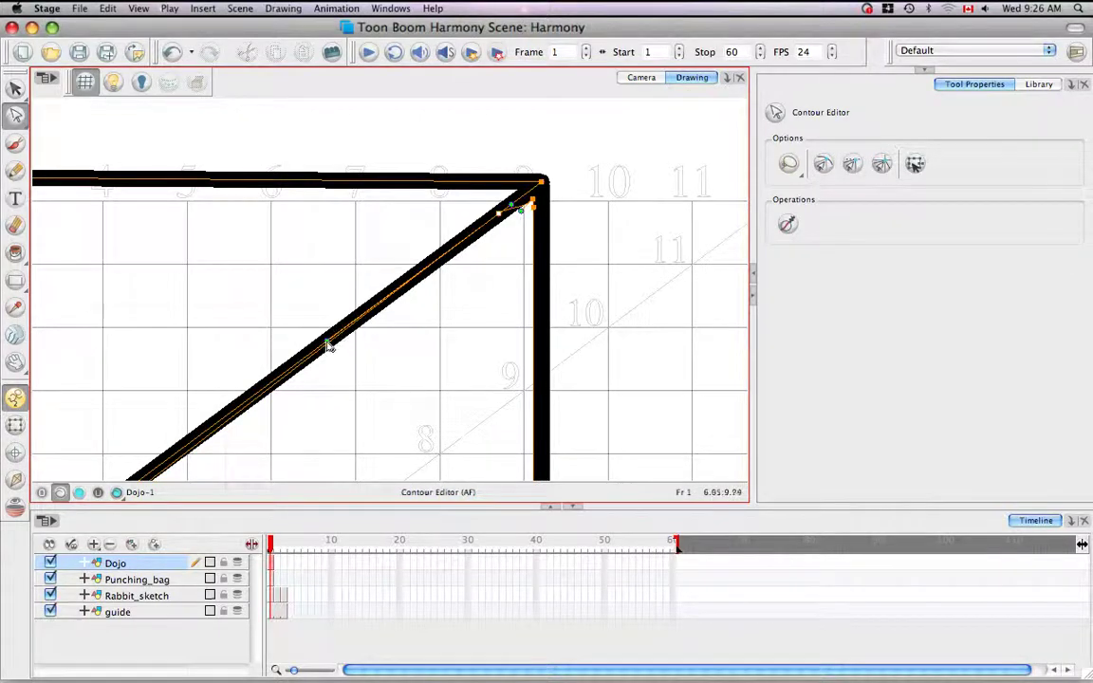
pyautogui.moveTo(328, 343); pyautogui.dragTo(316, 394)
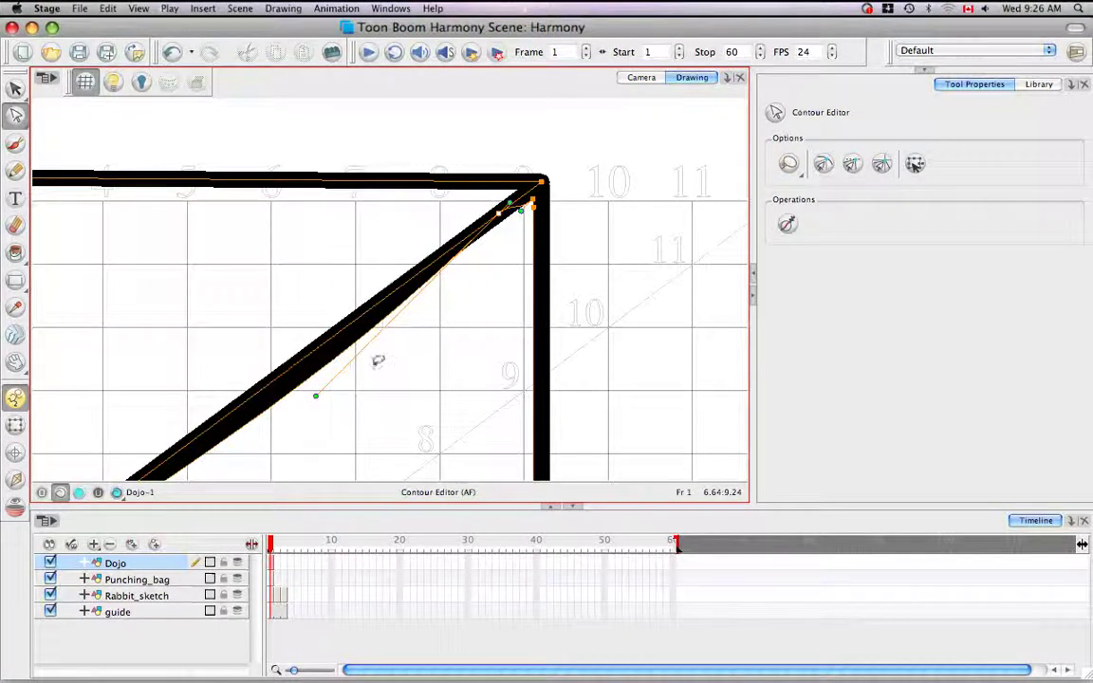
pyautogui.click(375, 365)
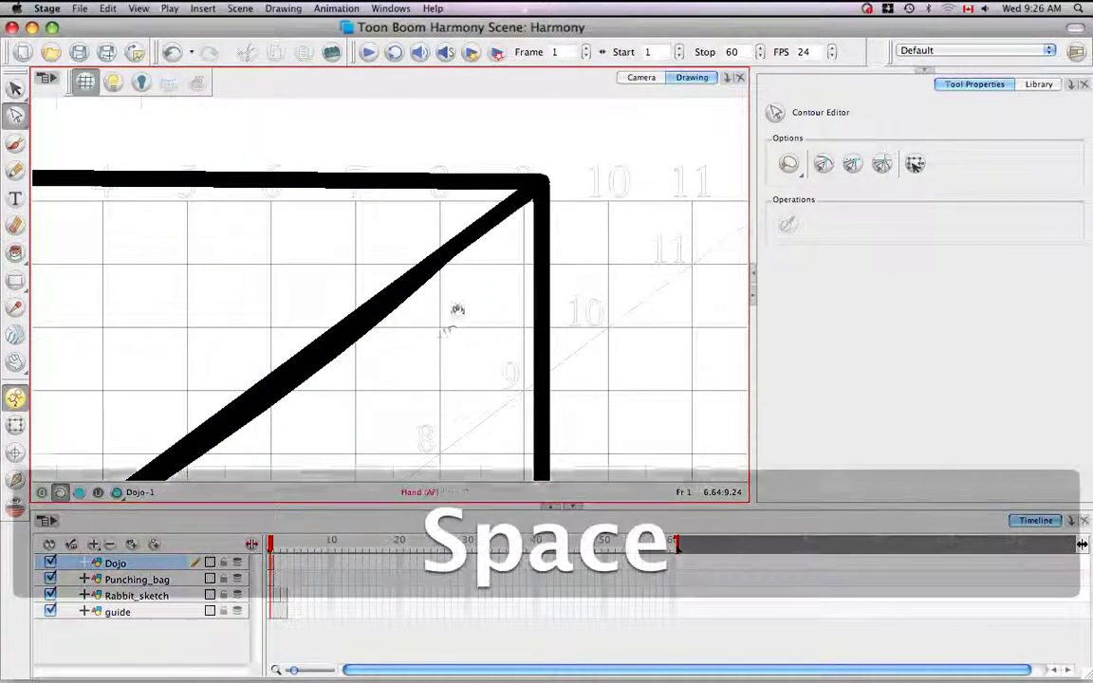
pyautogui.moveTo(454, 310)
pyautogui.mouseDown()
pyautogui.moveTo(541, 236)
pyautogui.moveTo(375, 358)
pyautogui.mouseUp()
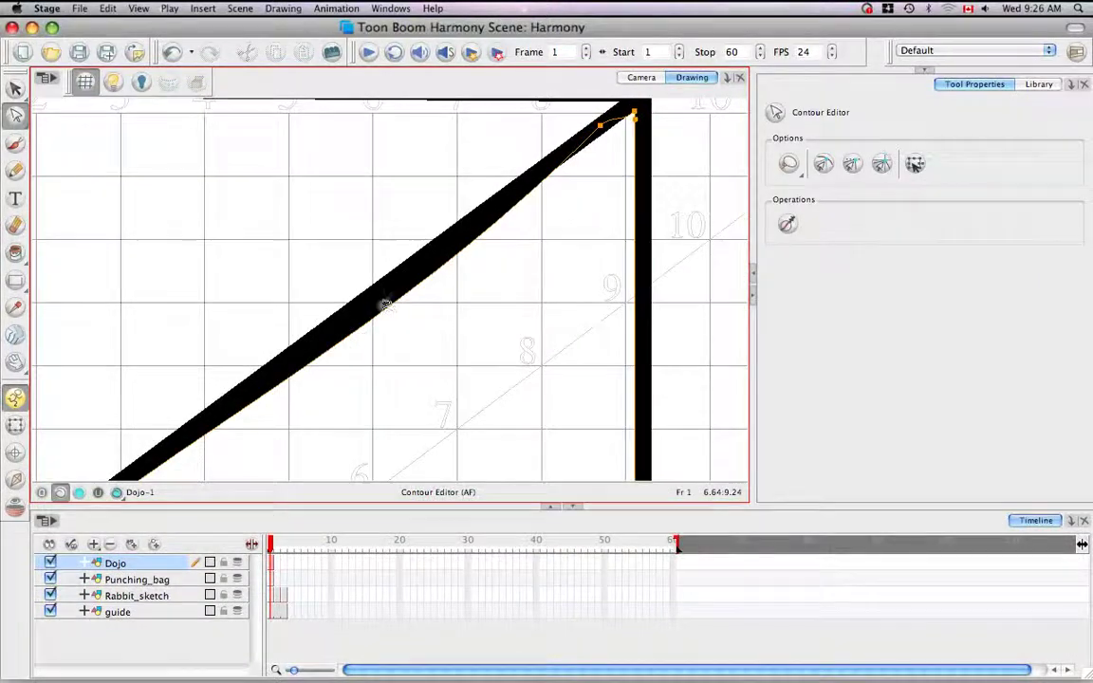
pyautogui.moveTo(480, 275); pyautogui.dragTo(405, 341)
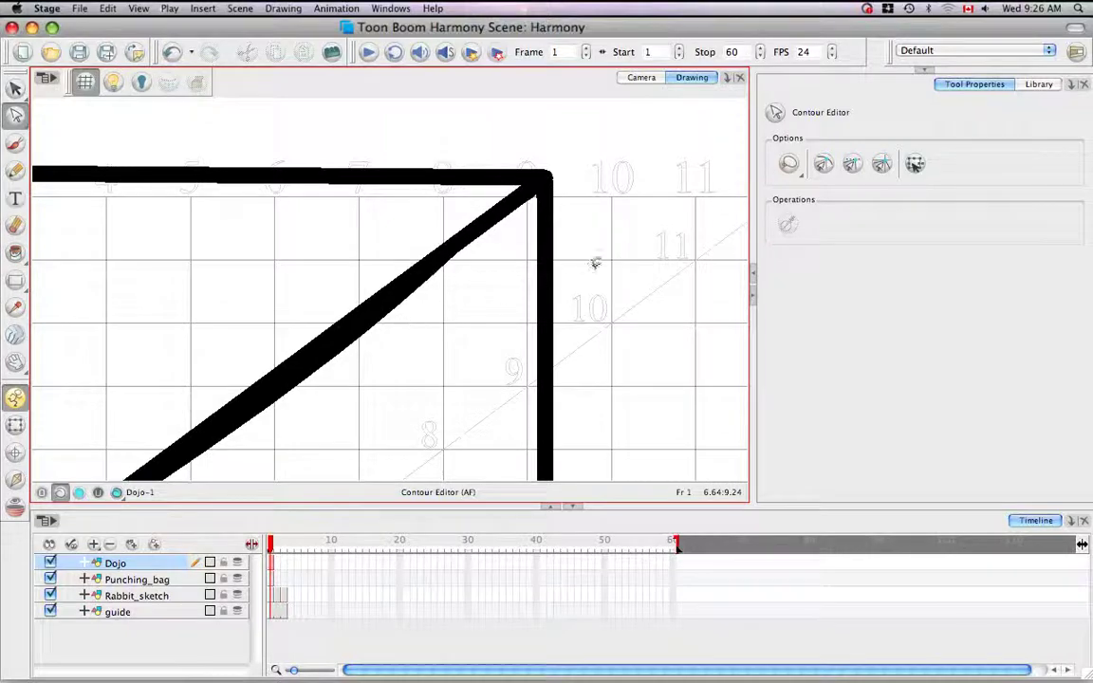
# - Draw a short S-shaped stroke with the Brush tool to the right of the upper-right corner
pyautogui.moveTo(593, 261); pyautogui.dragTo(228, 197)
pyautogui.hotkey('alt', 'b')
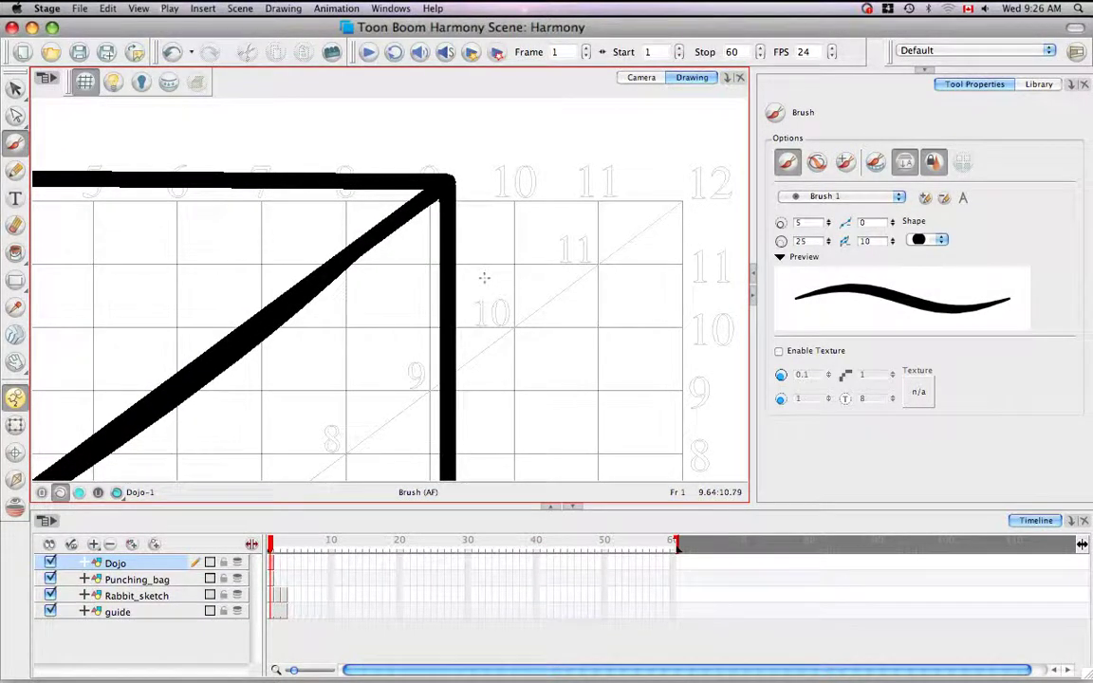
pyautogui.moveTo(518, 273)
pyautogui.mouseDown()
pyautogui.moveTo(570, 222)
pyautogui.moveTo(659, 178)
pyautogui.mouseUp()
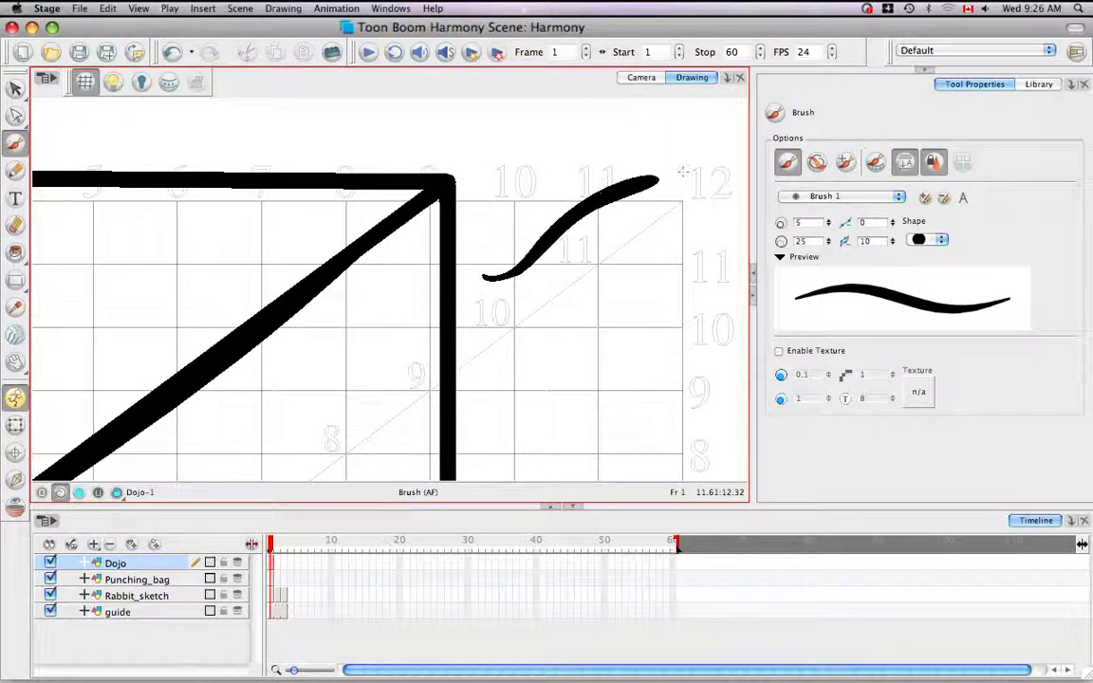
# - Select the new S-shaped brush stroke and convert it to a pencil line
pyautogui.click(15, 88)
pyautogui.click(43, 90)
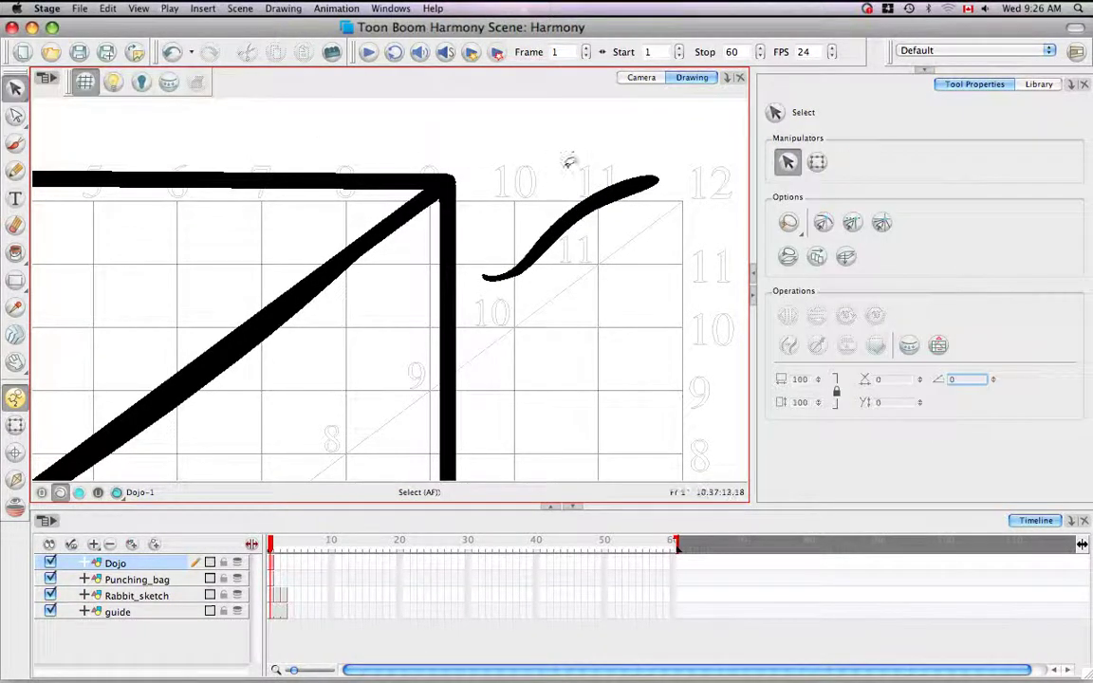
pyautogui.moveTo(569, 163); pyautogui.dragTo(577, 324)
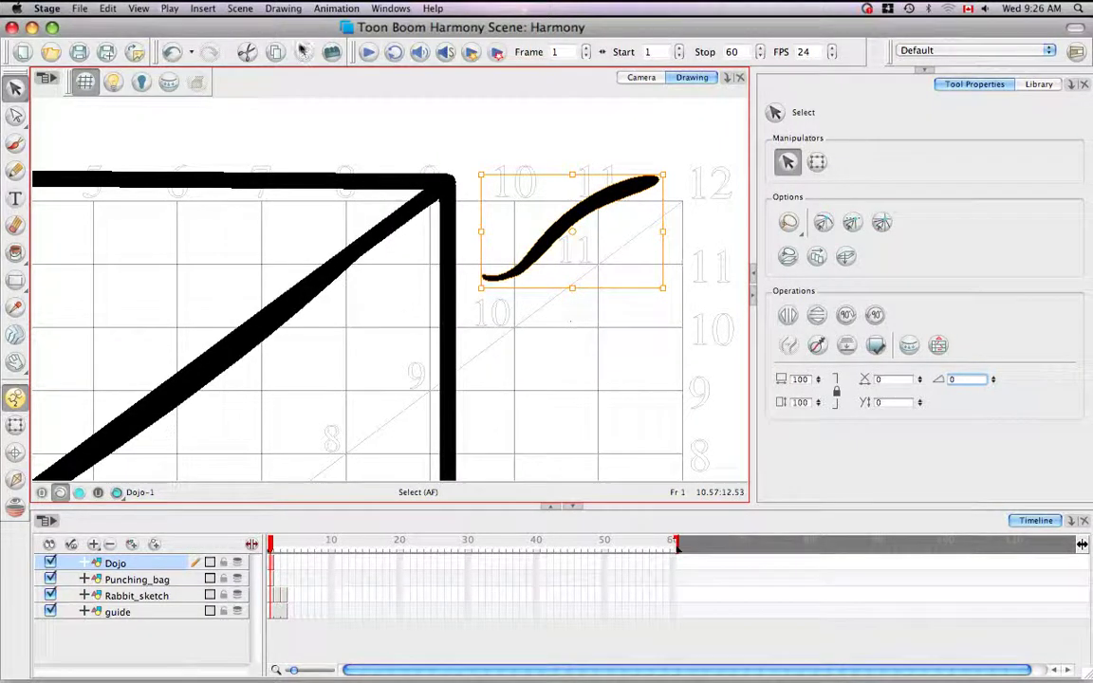
pyautogui.click(281, 9)
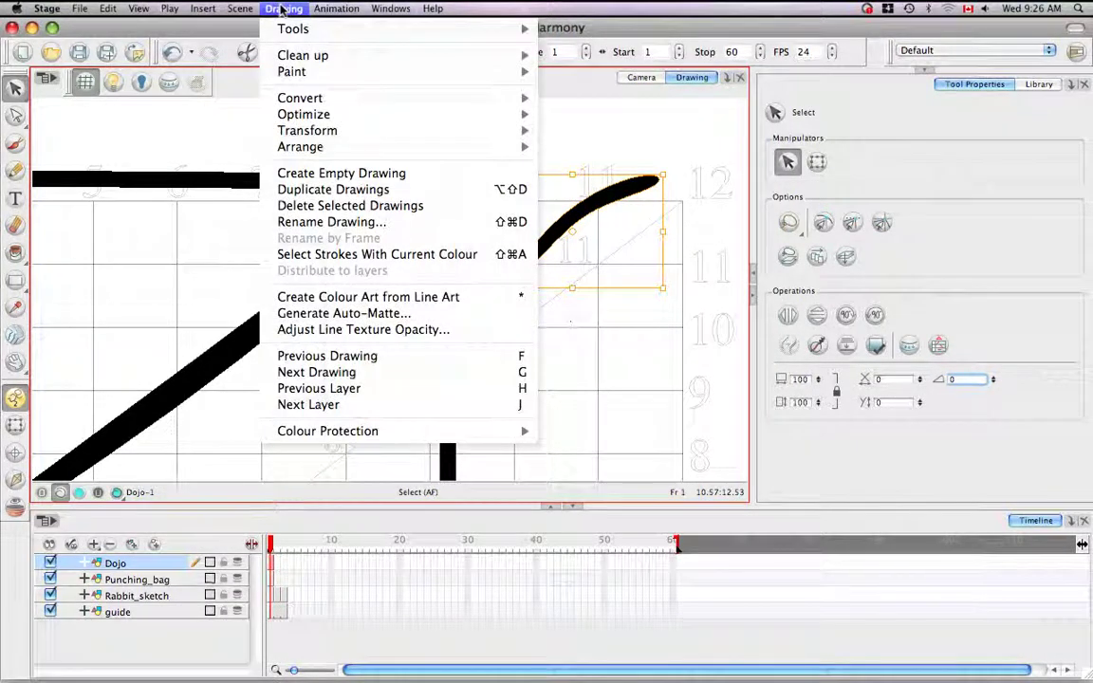
pyautogui.moveTo(309, 92)
pyautogui.click(636, 114)
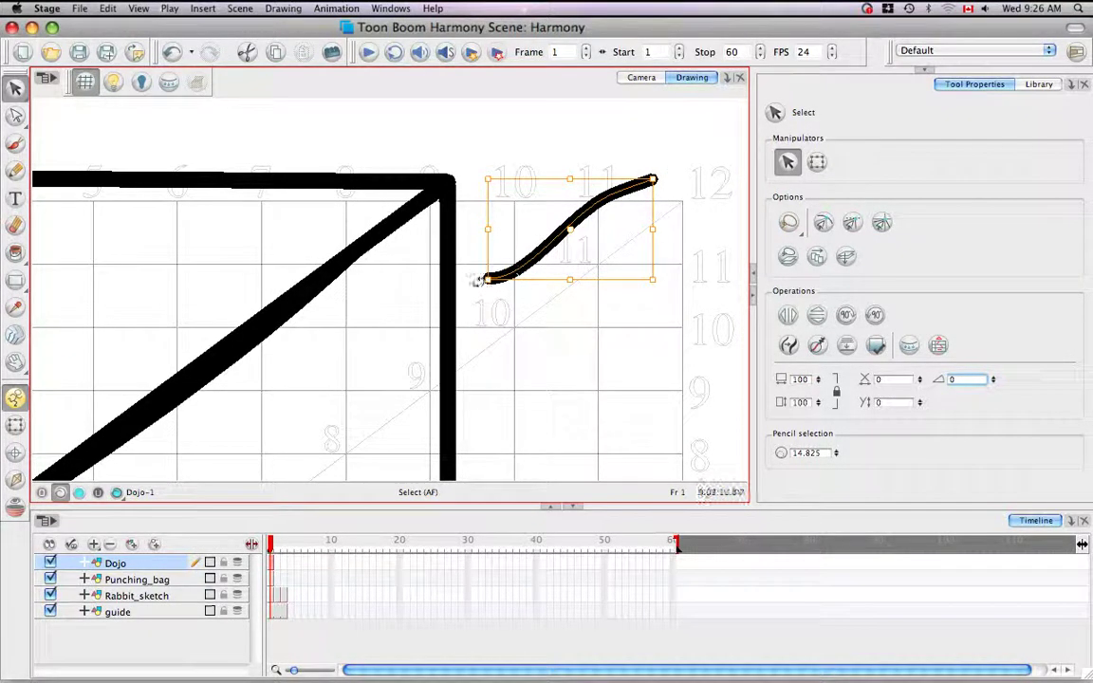
# - Delete the S-shaped pencil line beside the corner
pyautogui.click(549, 314)
pyautogui.click(528, 265)
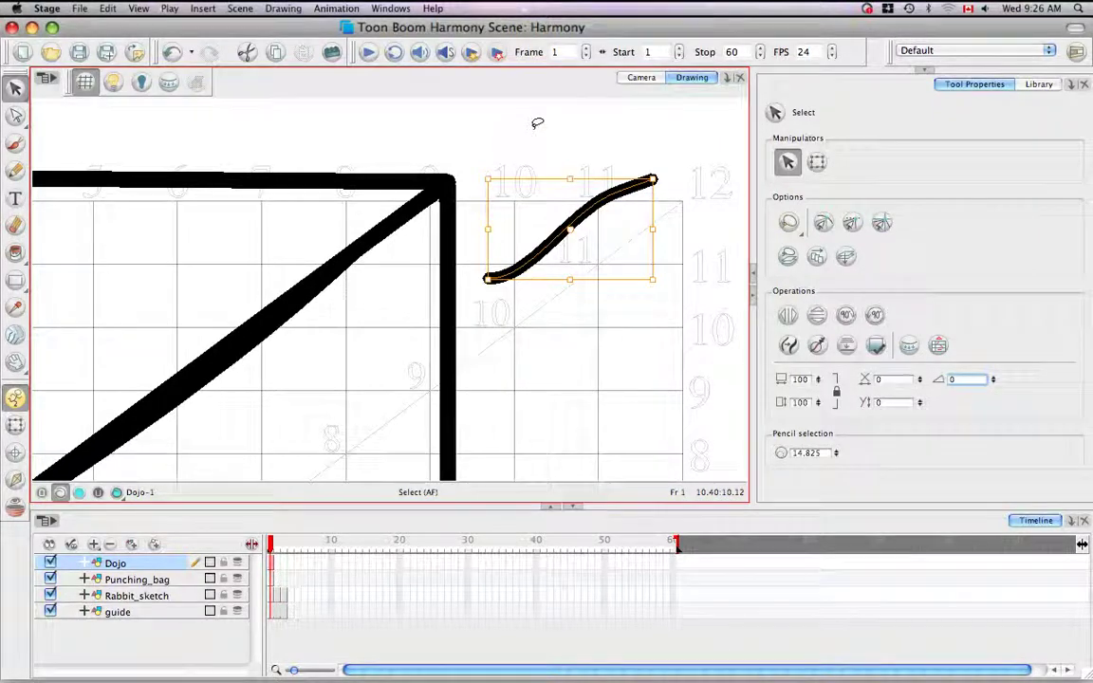
pyautogui.press('BackSpace')
# - Select the brush artwork meeting at the upper-right corner and smooth it
pyautogui.press('space')
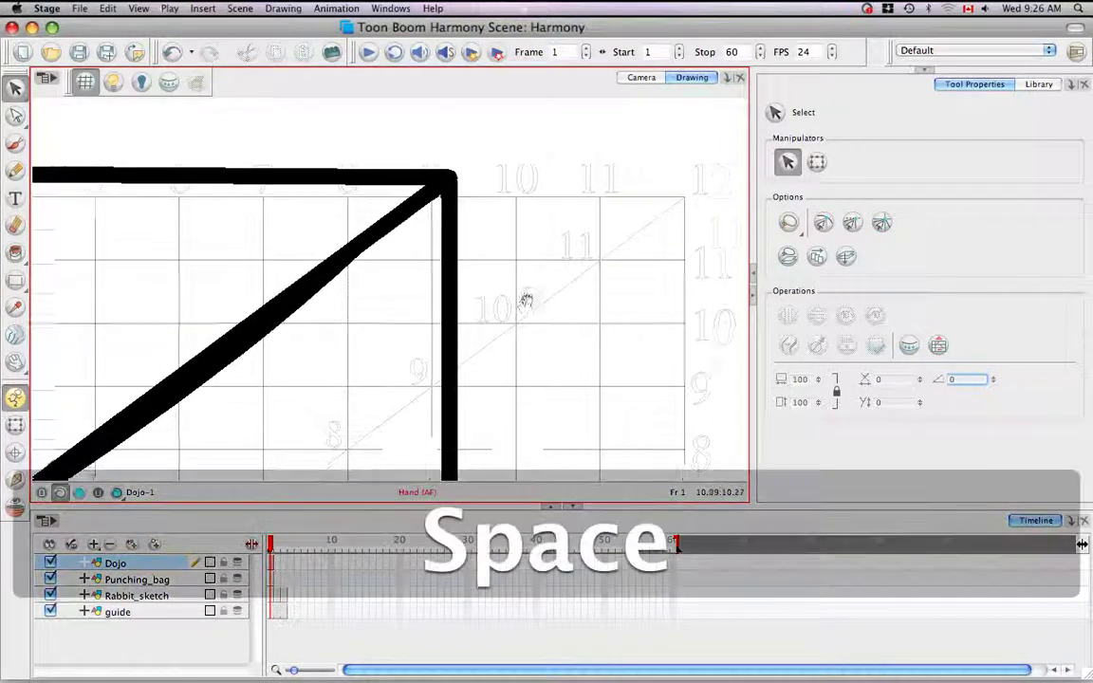
pyautogui.moveTo(525, 301)
pyautogui.mouseDown()
pyautogui.moveTo(544, 242)
pyautogui.moveTo(410, 311)
pyautogui.moveTo(271, 502)
pyautogui.mouseUp()
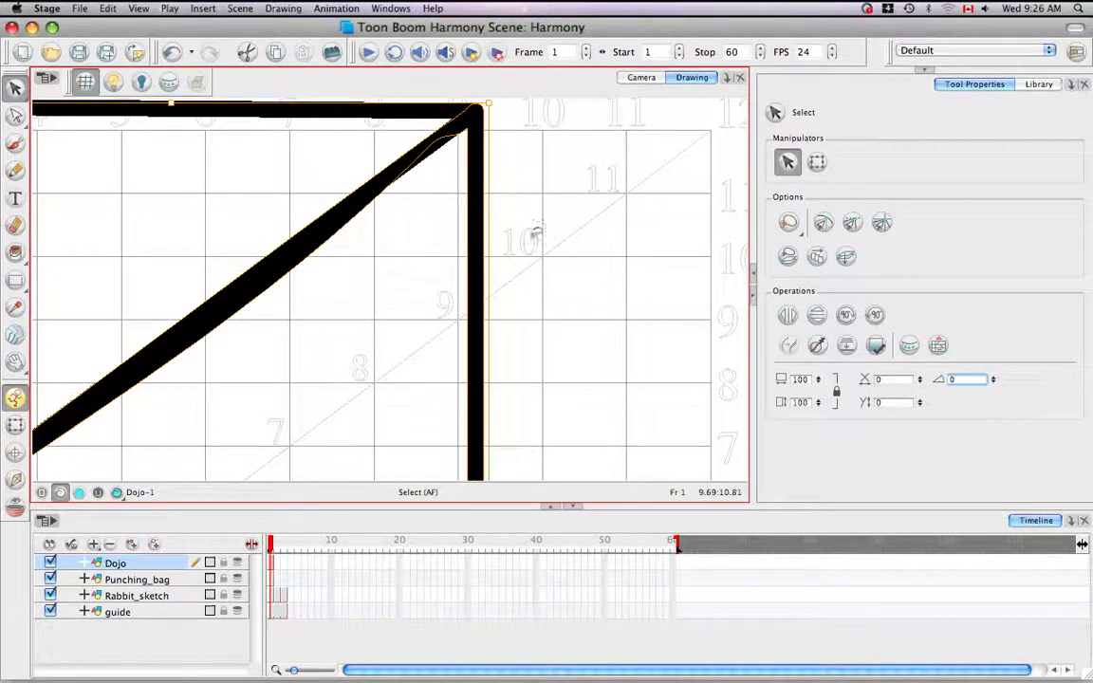
pyautogui.click(819, 347)
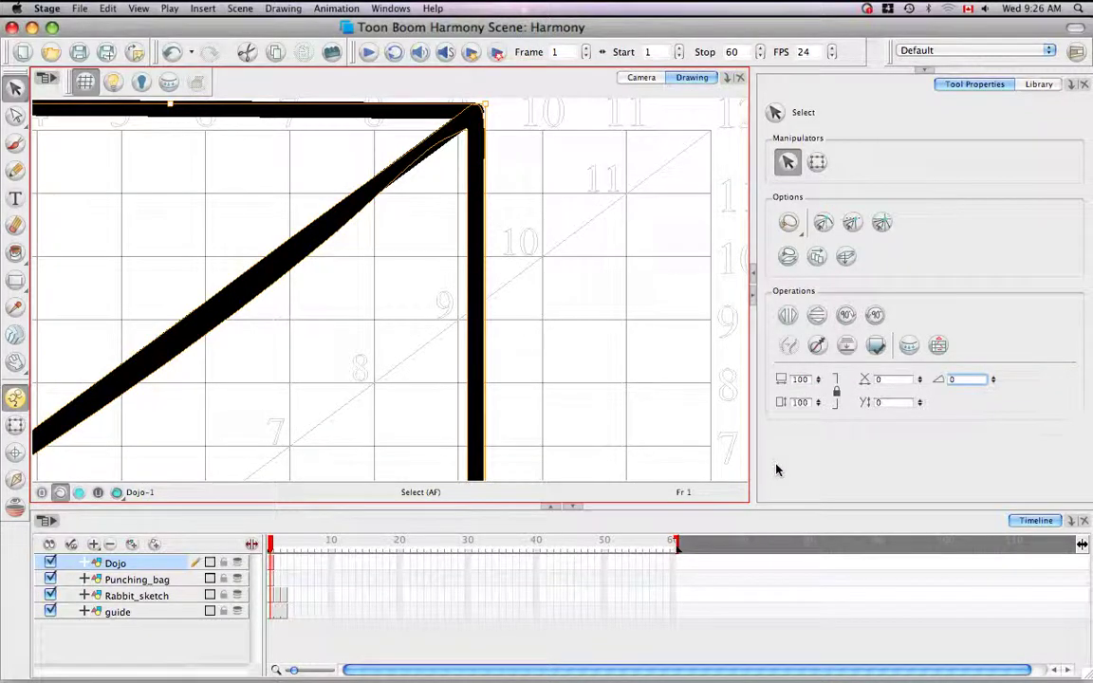
# - Select the lines meeting at the upper-right corner singly and together to examine their overlapping contours
pyautogui.press('space')
pyautogui.moveTo(441, 193); pyautogui.dragTo(469, 281)
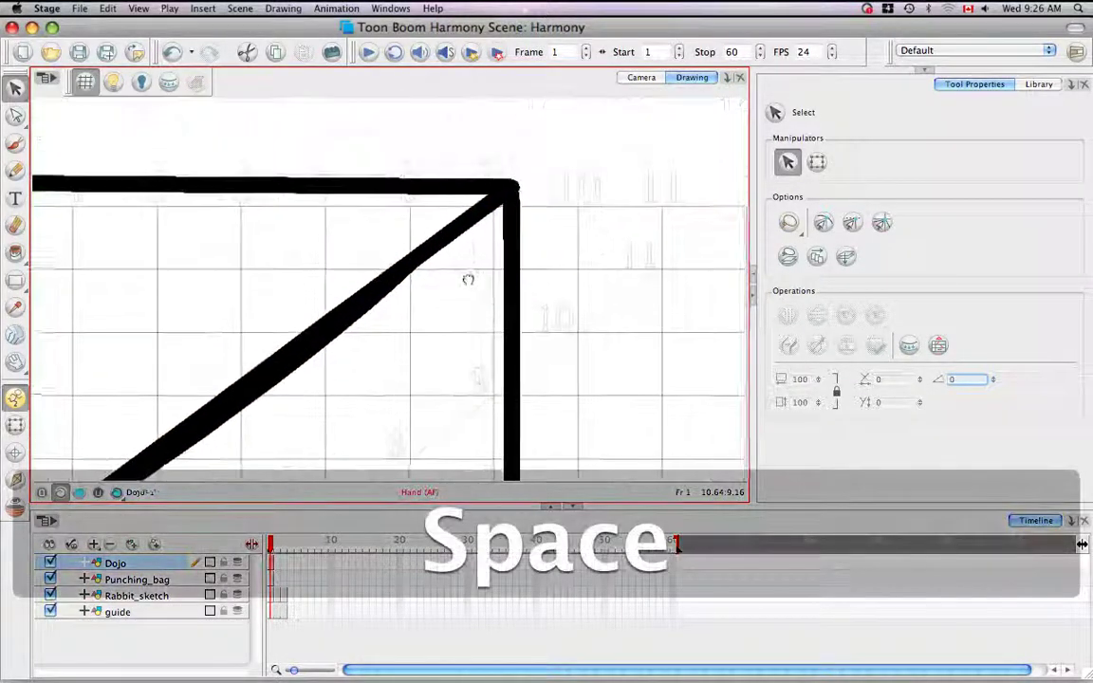
pyautogui.click(364, 178)
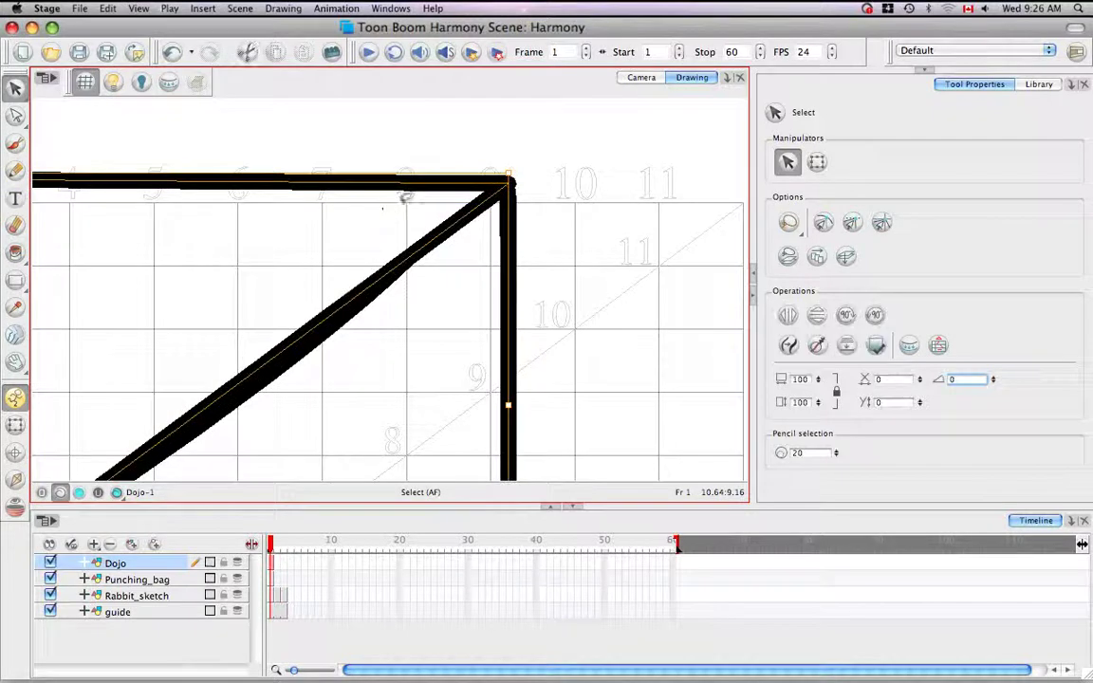
pyautogui.click(615, 306)
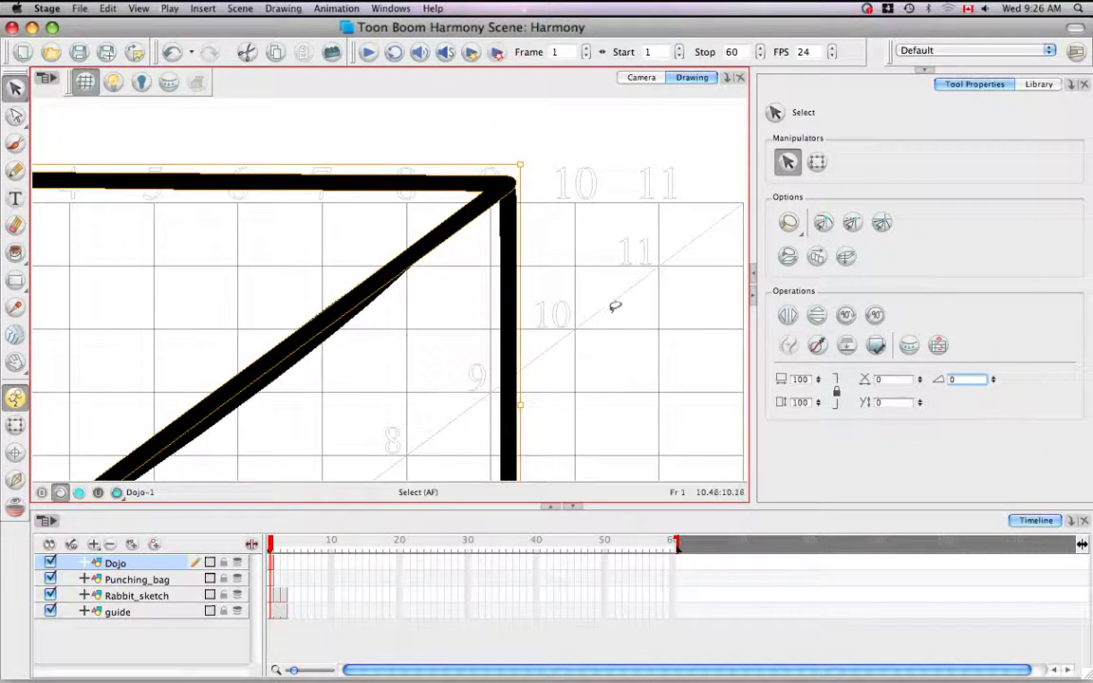
pyautogui.moveTo(616, 308)
pyautogui.mouseDown()
pyautogui.moveTo(566, 287)
pyautogui.moveTo(595, 170)
pyautogui.mouseUp()
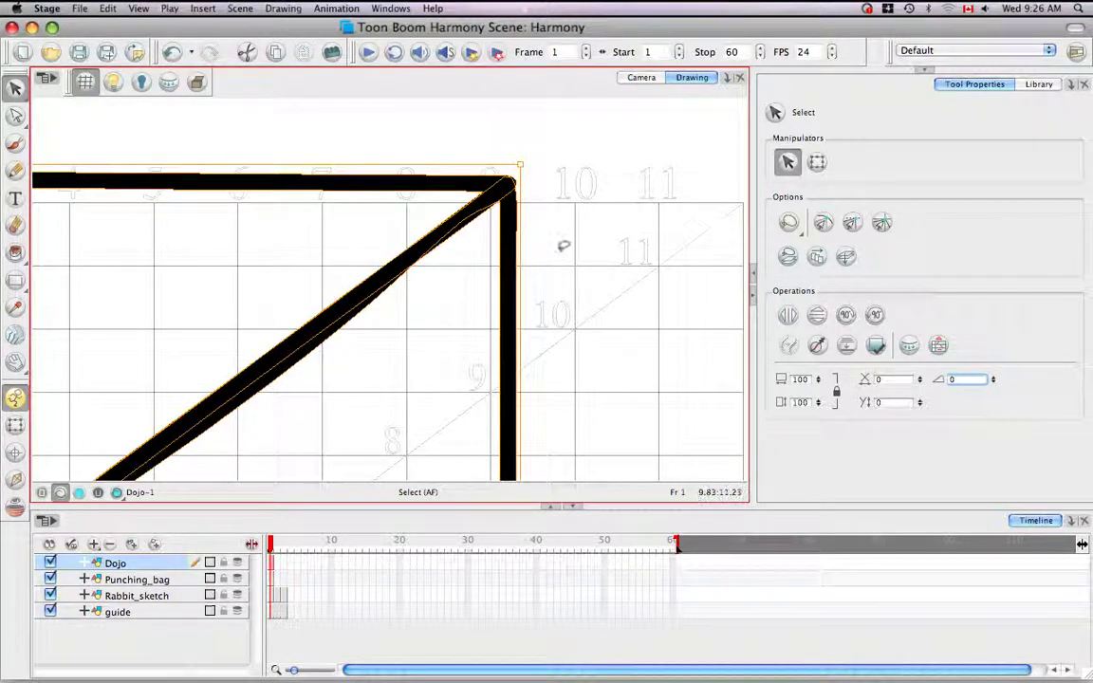
pyautogui.click(573, 237)
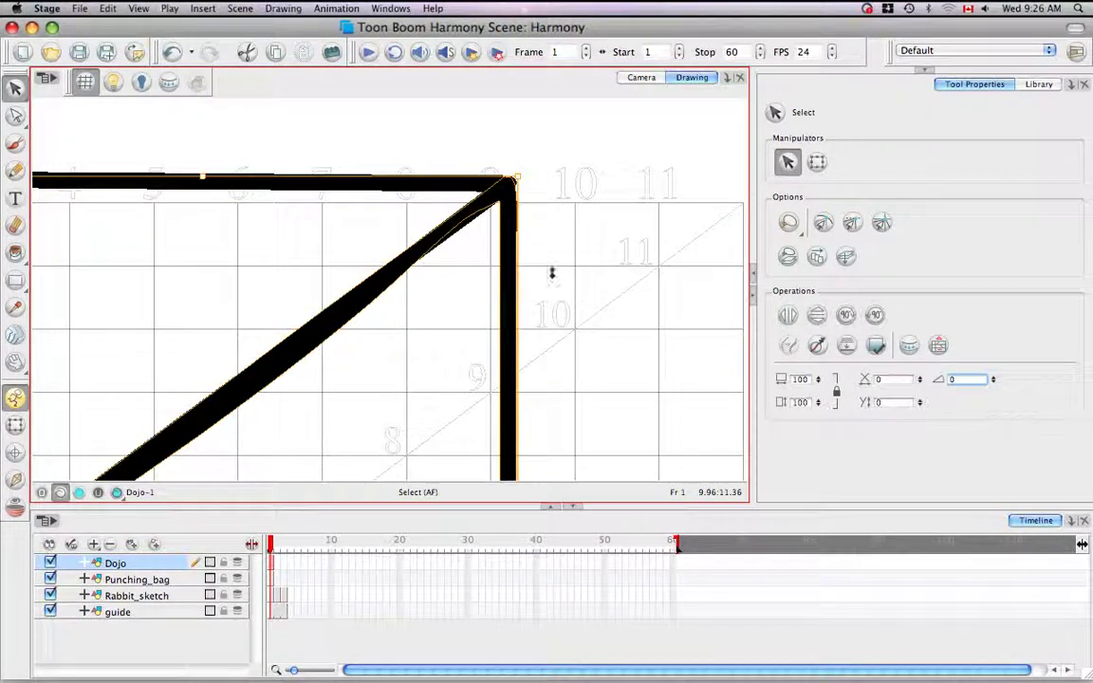
pyautogui.moveTo(595, 213)
pyautogui.mouseDown()
pyautogui.moveTo(398, 166)
pyautogui.moveTo(484, 290)
pyautogui.mouseUp()
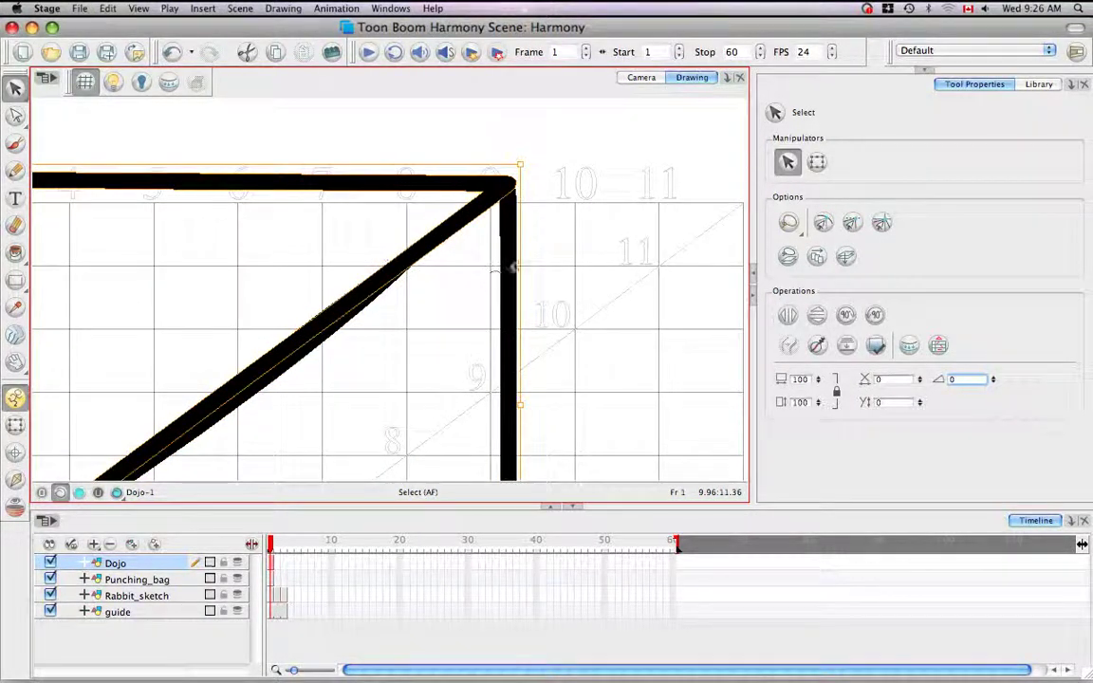
# - Select all the lines meeting at the upper-right corner, flatten them, and reselect the artwork to check its outline
pyautogui.click(564, 242)
pyautogui.moveTo(579, 207)
pyautogui.mouseDown()
pyautogui.moveTo(452, 341)
pyautogui.moveTo(575, 218)
pyautogui.mouseUp()
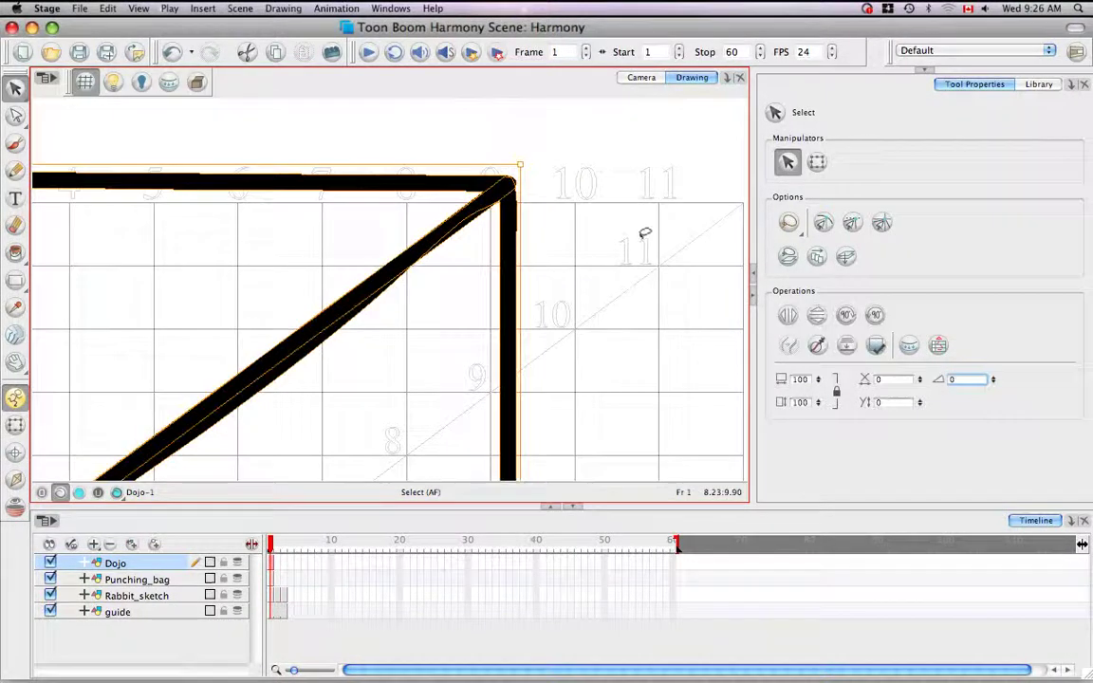
pyautogui.click(846, 348)
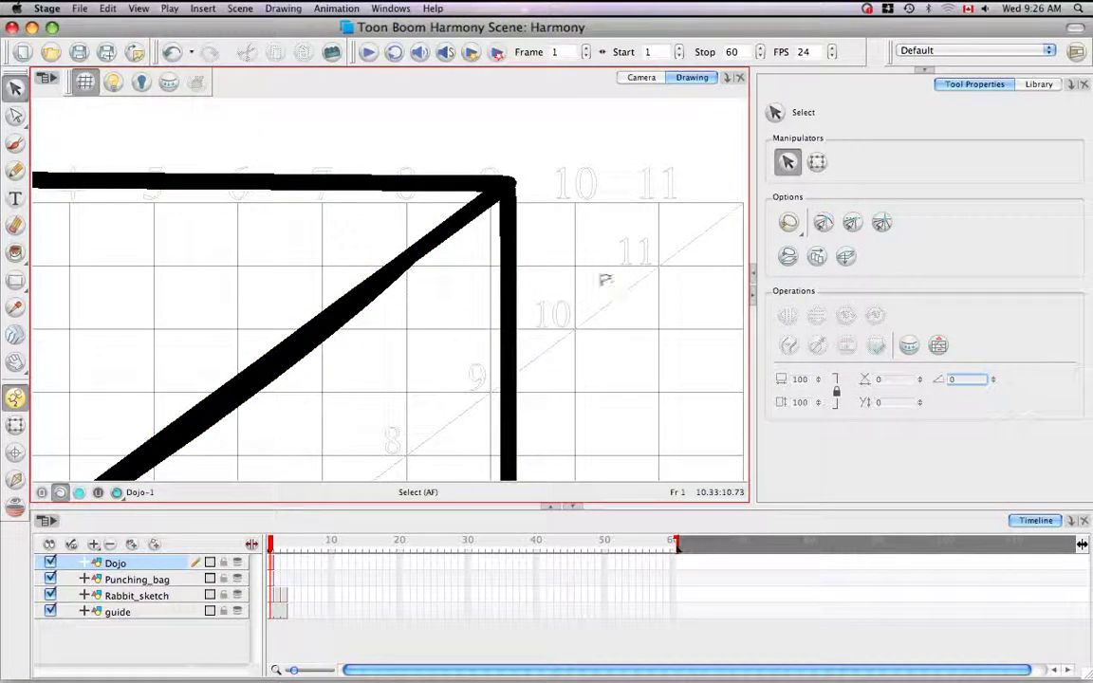
pyautogui.click(513, 247)
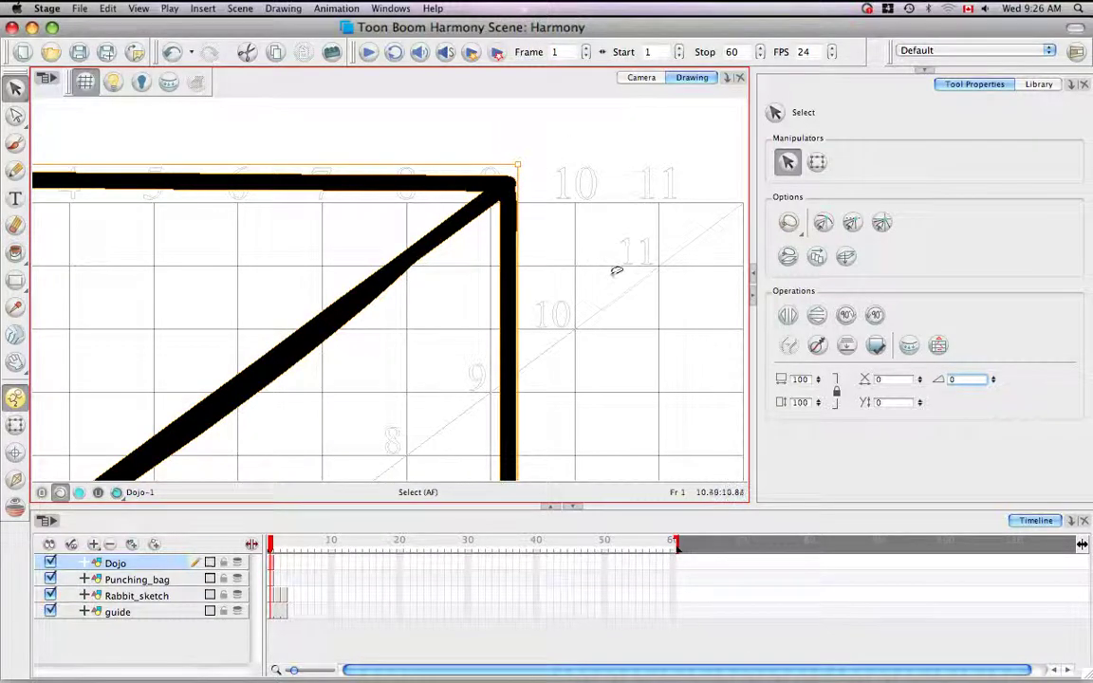
# - Turn off Auto-Flatten for the Brush tool and draw two crossing strokes forming an X beside the upper-right corner
pyautogui.press('space')
pyautogui.moveTo(623, 274); pyautogui.dragTo(549, 254)
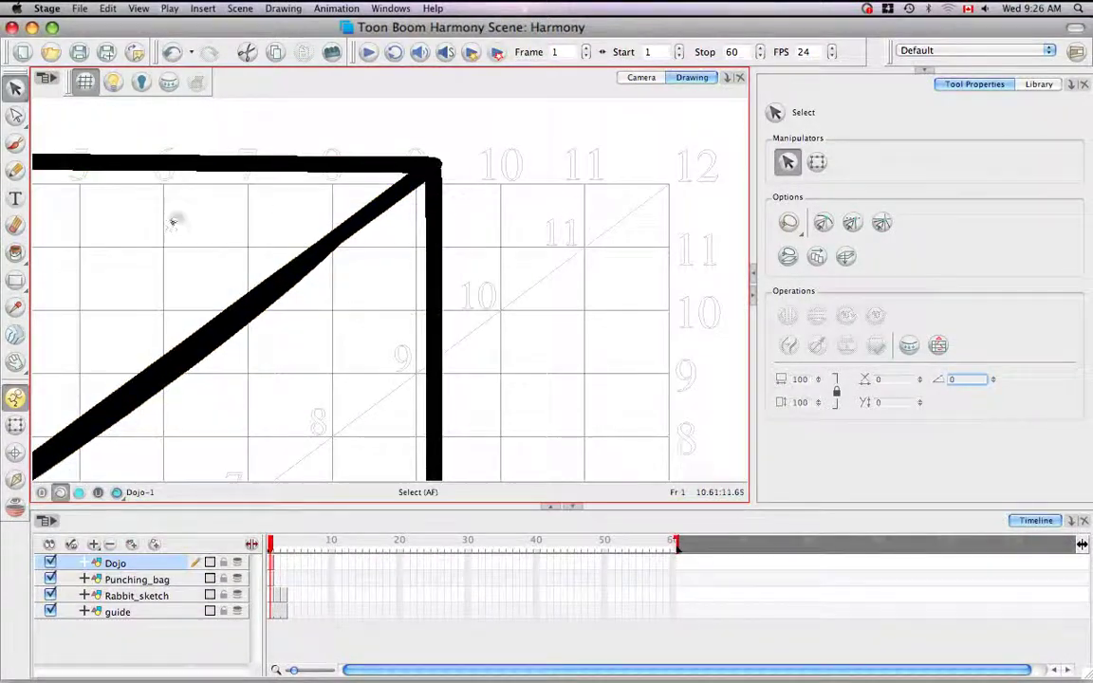
pyautogui.click(16, 142)
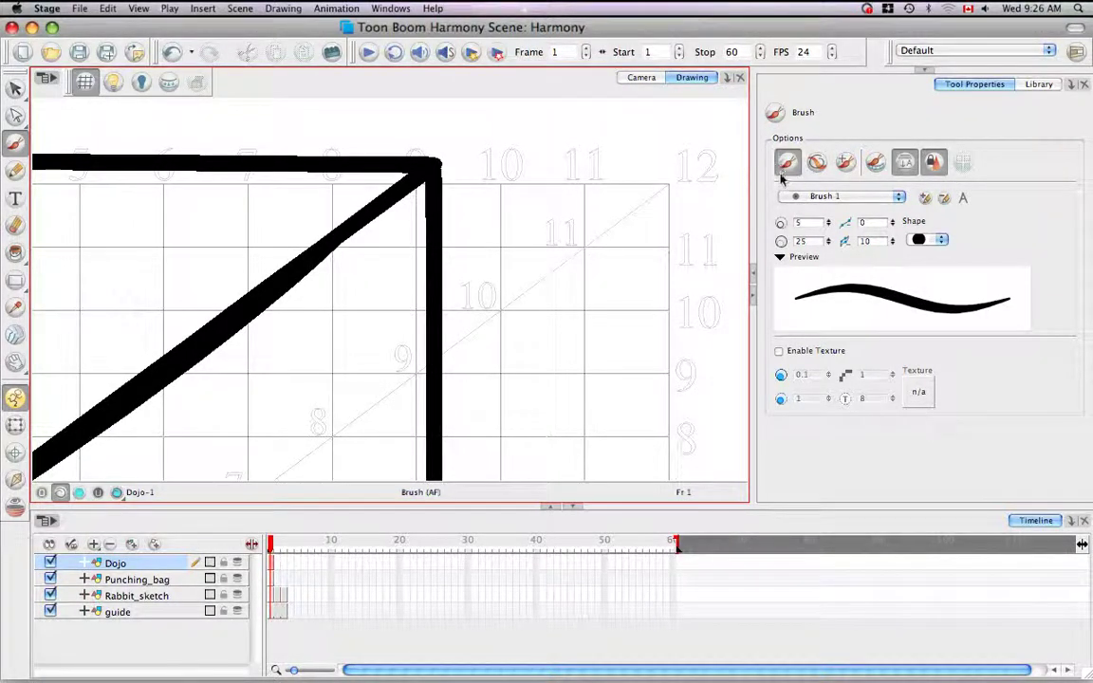
pyautogui.moveTo(612, 197); pyautogui.dragTo(538, 325)
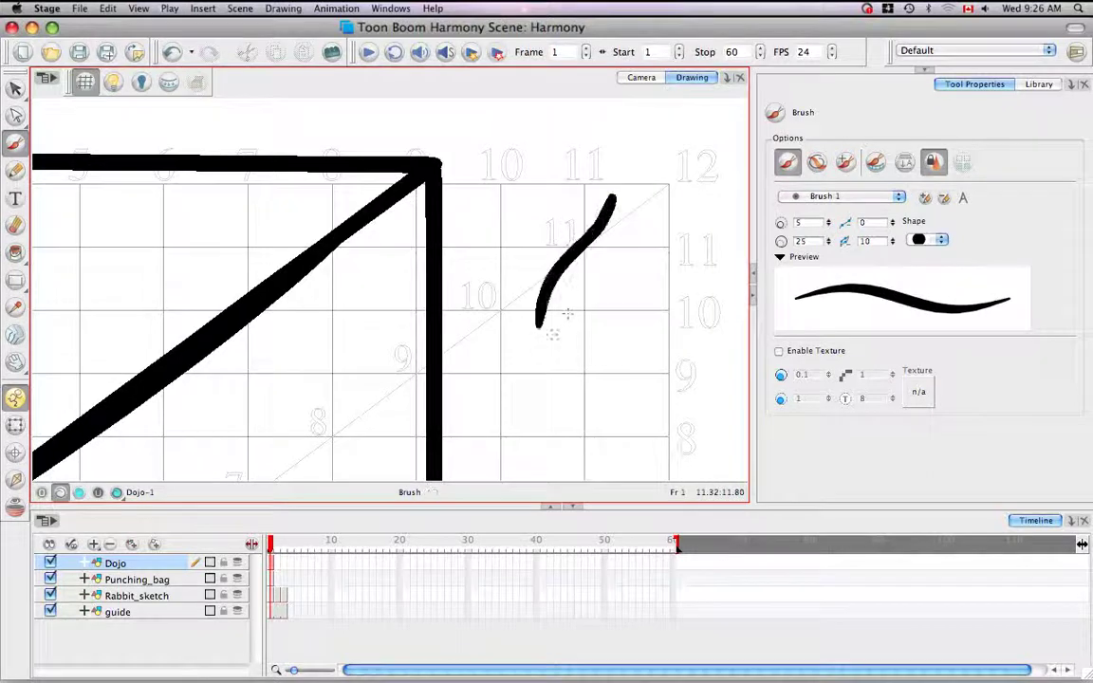
pyautogui.moveTo(568, 181)
pyautogui.mouseDown()
pyautogui.moveTo(563, 242)
pyautogui.moveTo(601, 351)
pyautogui.mouseUp()
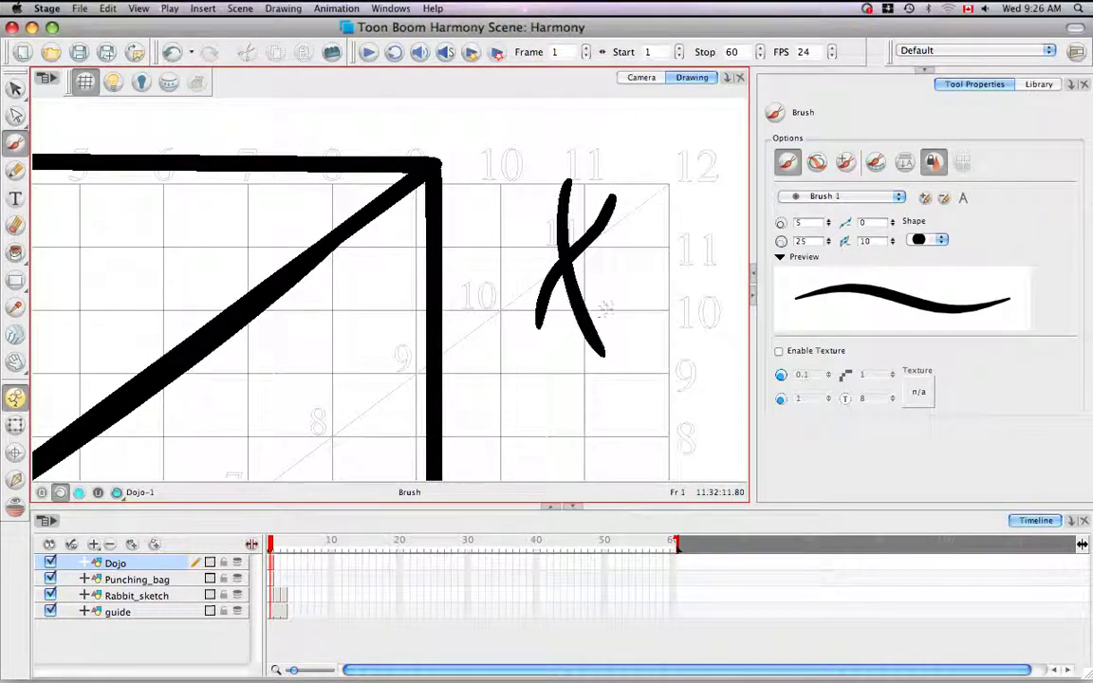
# - Select the X's strokes together and individually to examine whether they are separate objects
pyautogui.press('v')
pyautogui.moveTo(625, 269)
pyautogui.mouseDown()
pyautogui.moveTo(600, 243)
pyautogui.moveTo(569, 143)
pyautogui.mouseUp()
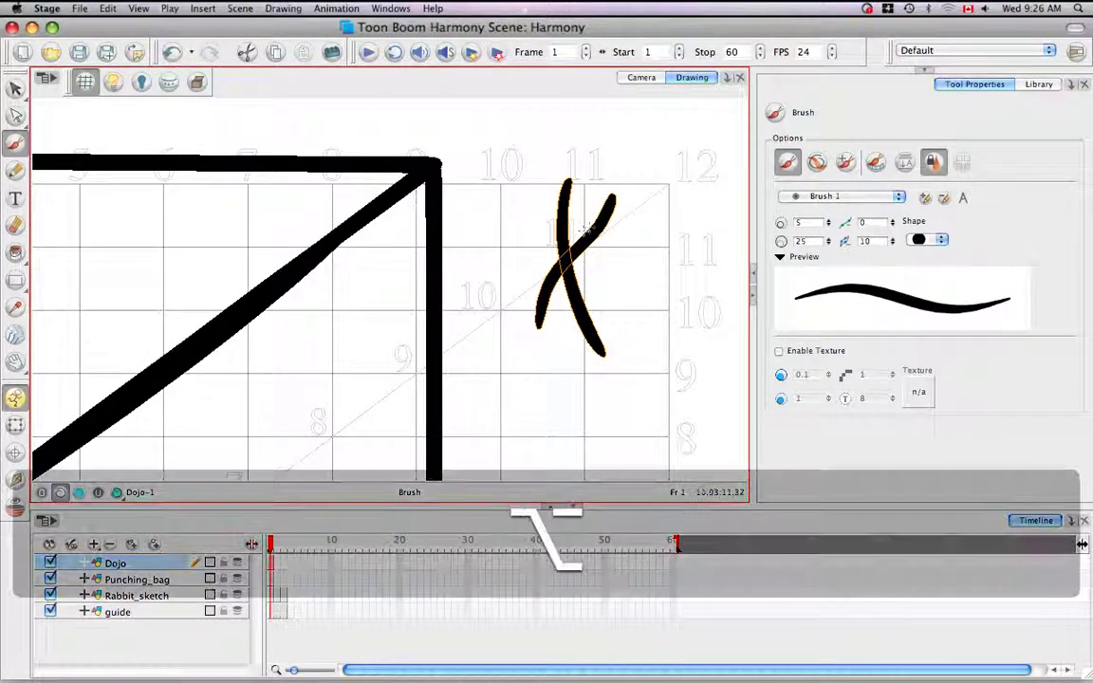
pyautogui.hotkey('alt', 'v')
pyautogui.click(622, 153)
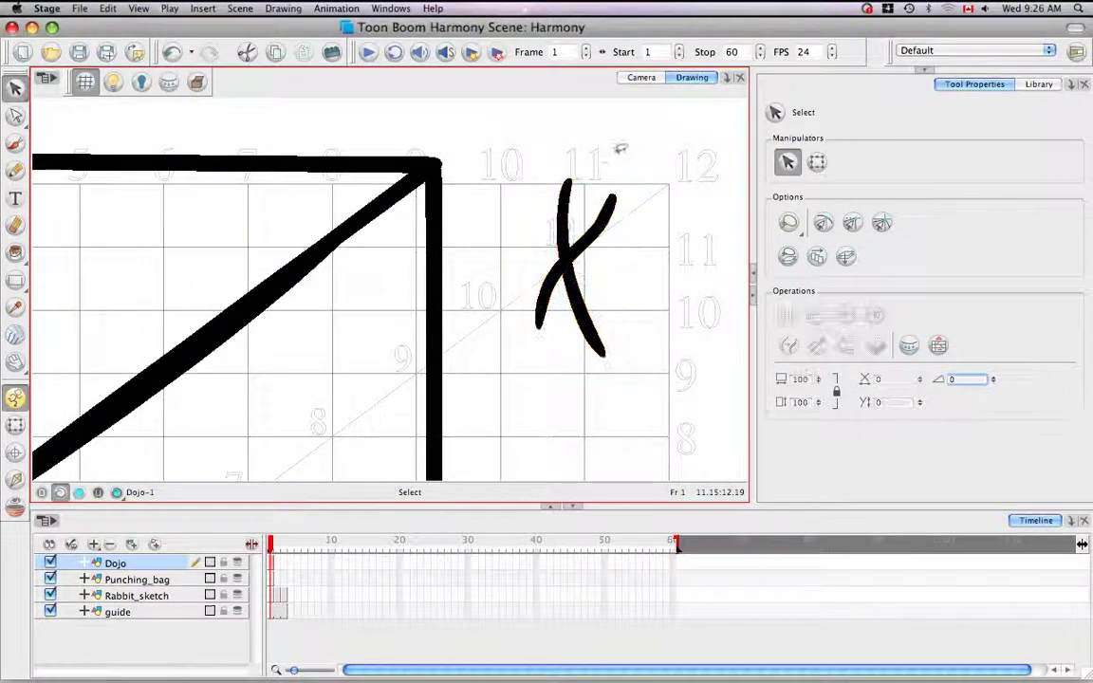
pyautogui.click(569, 220)
pyautogui.click(659, 220)
pyautogui.click(604, 215)
pyautogui.click(672, 165)
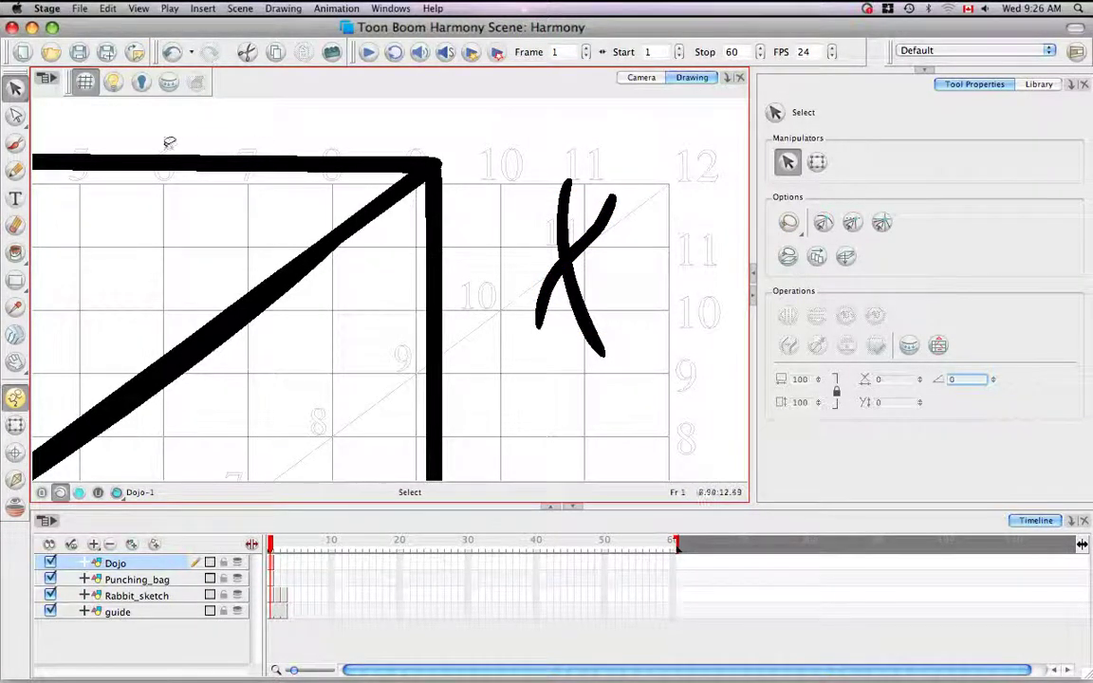
# - Turn Auto-Flatten back on for the Brush tool and draw a second X from two crossing strokes below the first
pyautogui.click(15, 143)
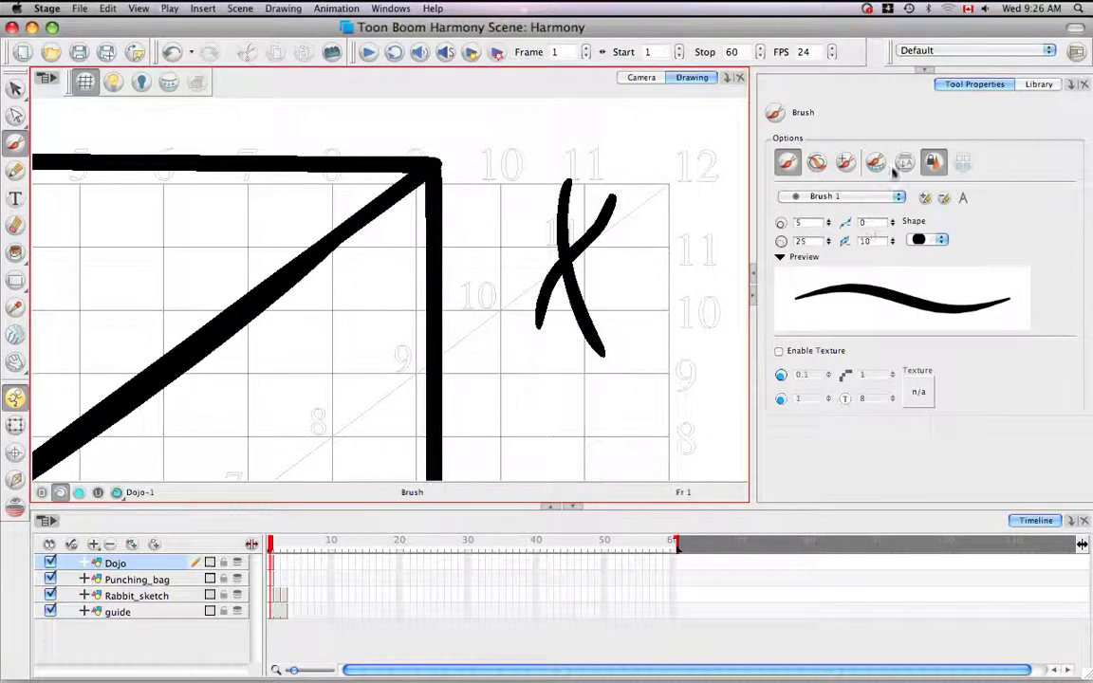
pyautogui.press('space')
pyautogui.moveTo(661, 379); pyautogui.dragTo(578, 314)
pyautogui.moveTo(638, 286); pyautogui.dragTo(573, 417)
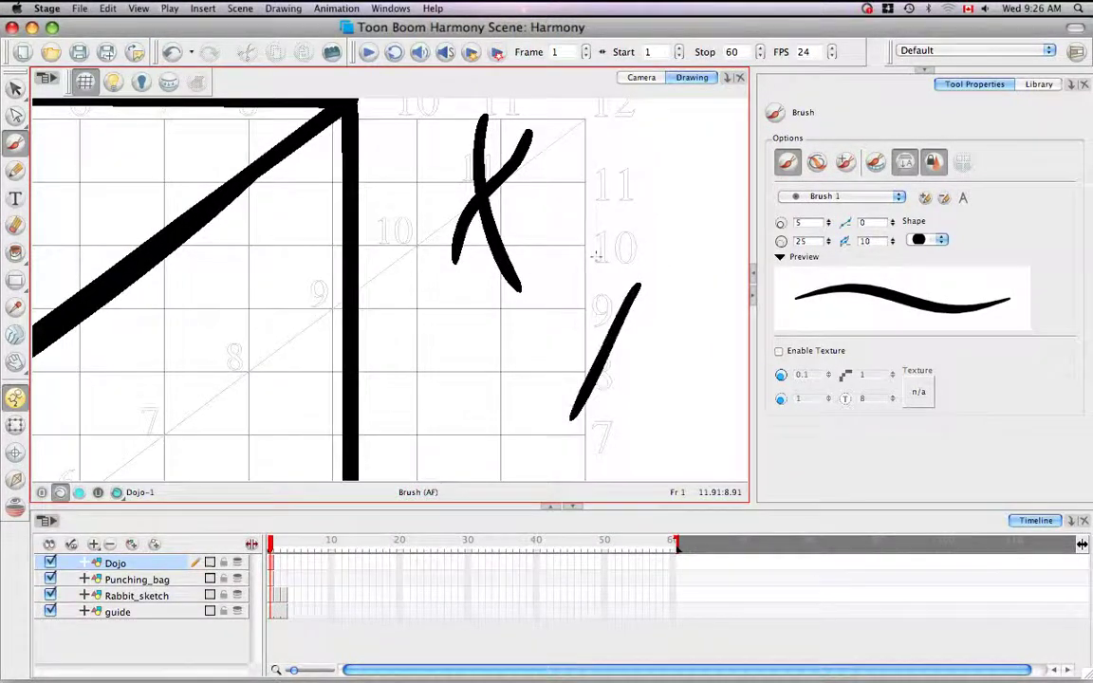
pyautogui.moveTo(592, 256); pyautogui.dragTo(633, 420)
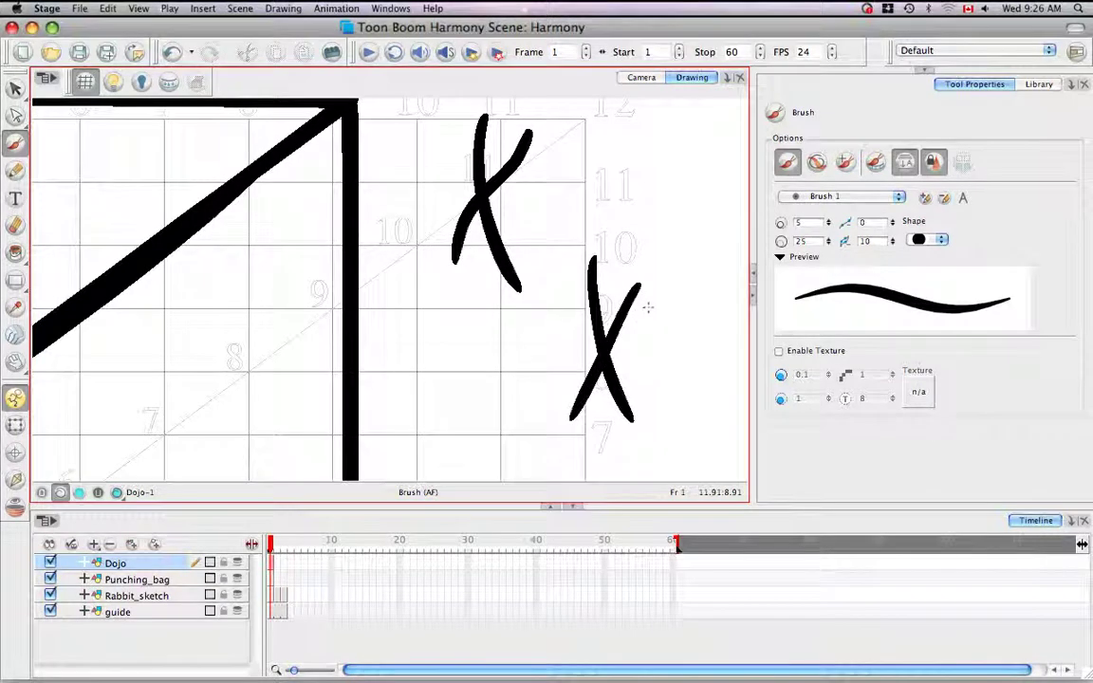
# - Select the second X and the first X in turn to compare the contours where their strokes cross
pyautogui.press('v')
pyautogui.moveTo(664, 248); pyautogui.dragTo(667, 258)
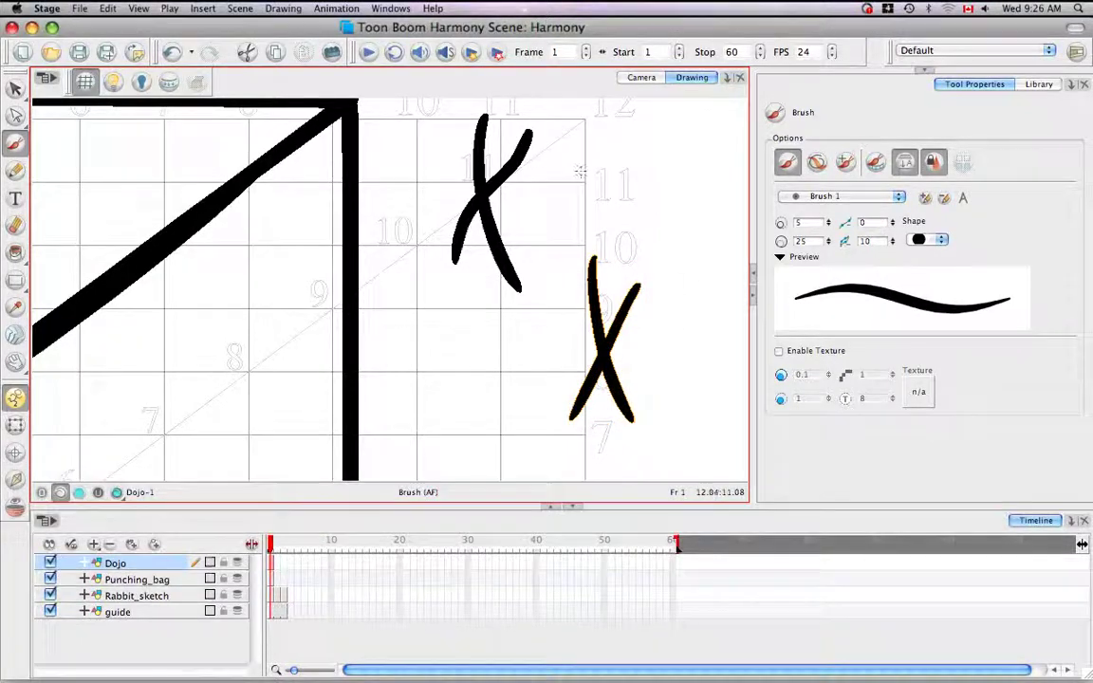
pyautogui.press('v')
pyautogui.moveTo(567, 146)
pyautogui.mouseDown()
pyautogui.moveTo(403, 195)
pyautogui.moveTo(464, 136)
pyautogui.mouseUp()
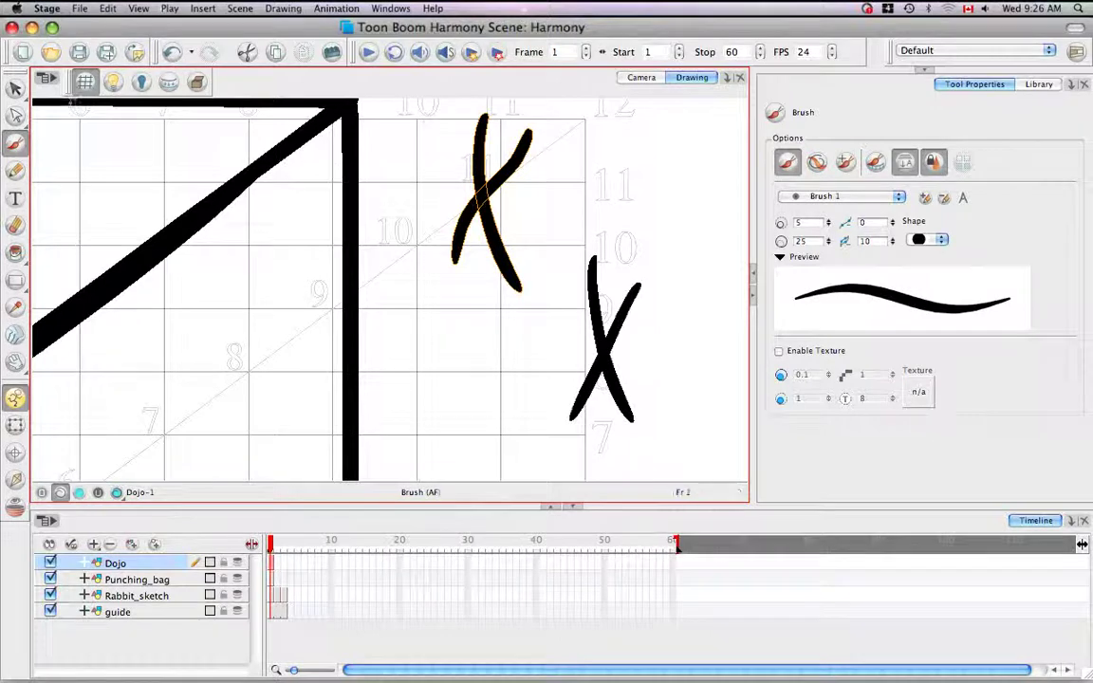
# - Flatten the selected first X with the Select tool's Flatten operation, and reselect it to check the merged outline
pyautogui.moveTo(19, 92); pyautogui.dragTo(53, 87)
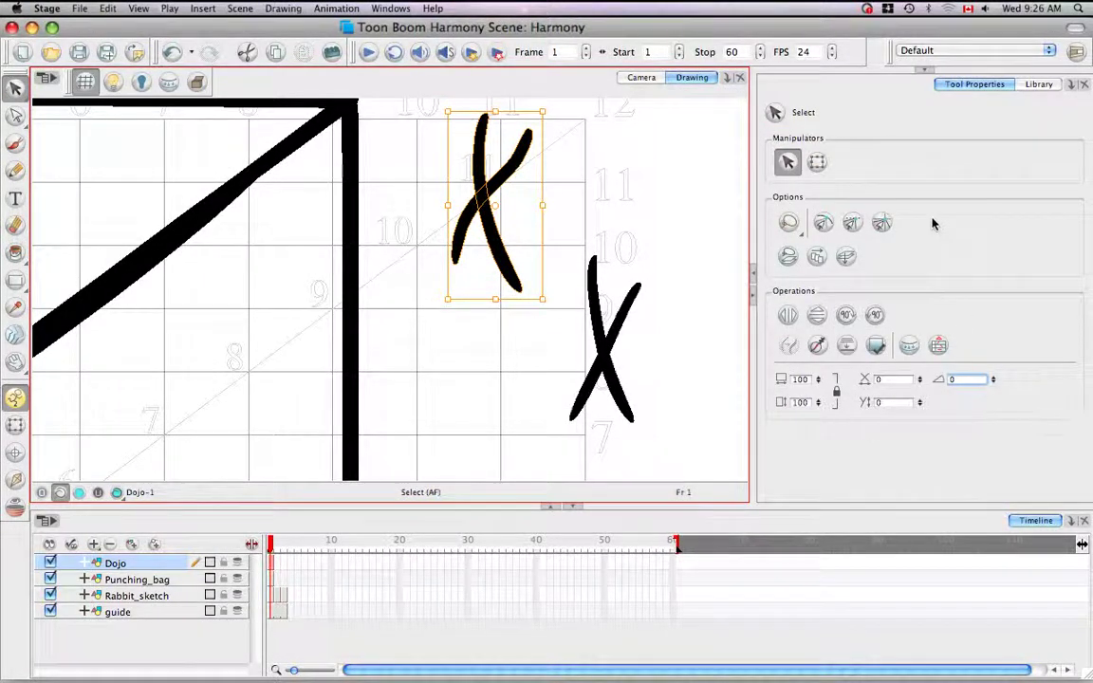
pyautogui.click(846, 349)
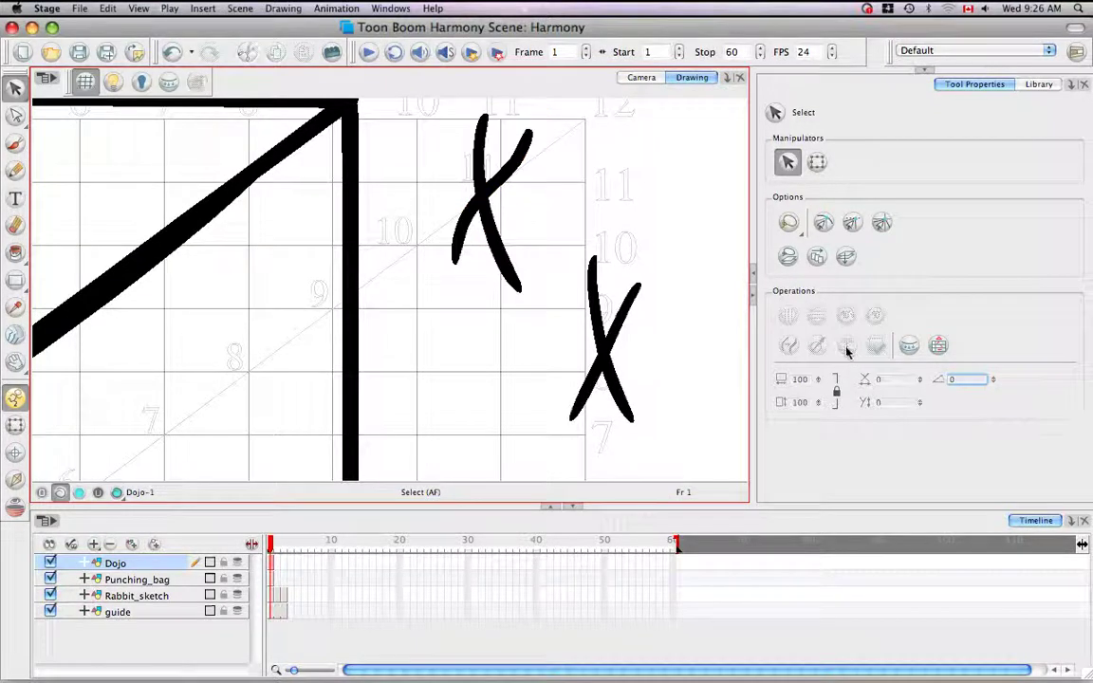
pyautogui.click(472, 190)
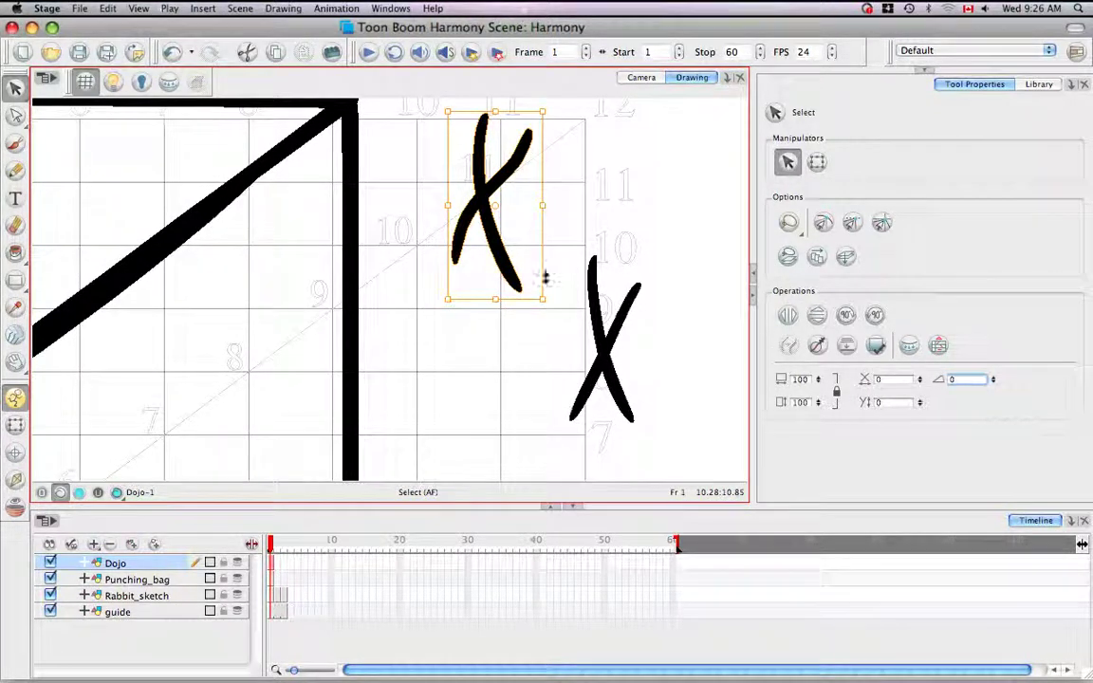
pyautogui.click(613, 225)
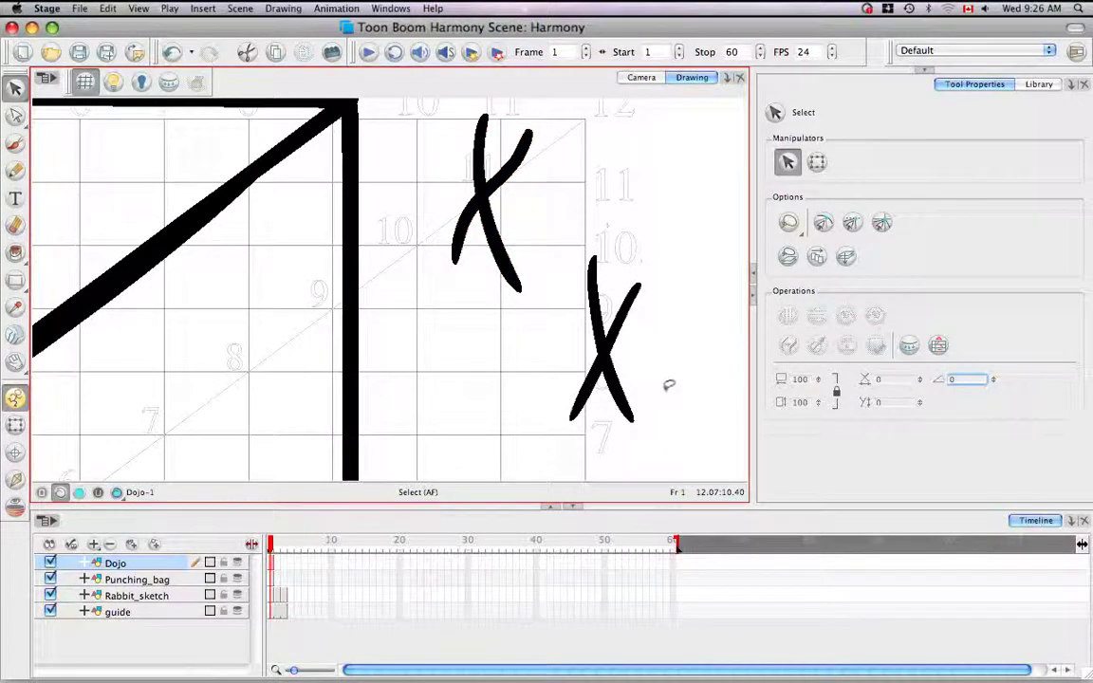